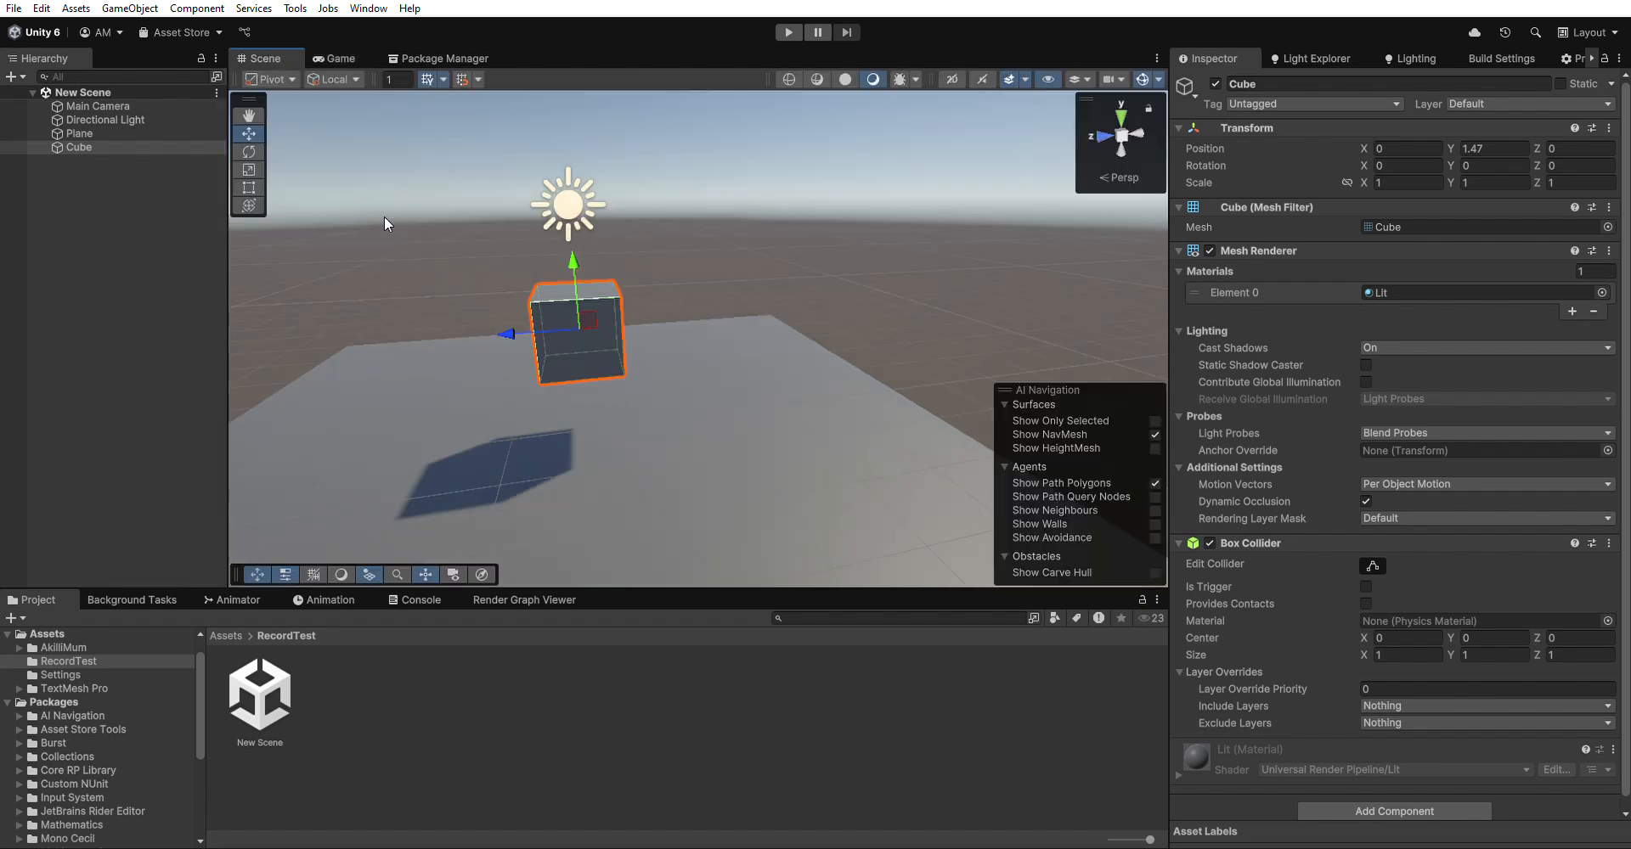
- Add a second cube to the scene, keeping its default name
alt+drag(487, 395, 417, 379)
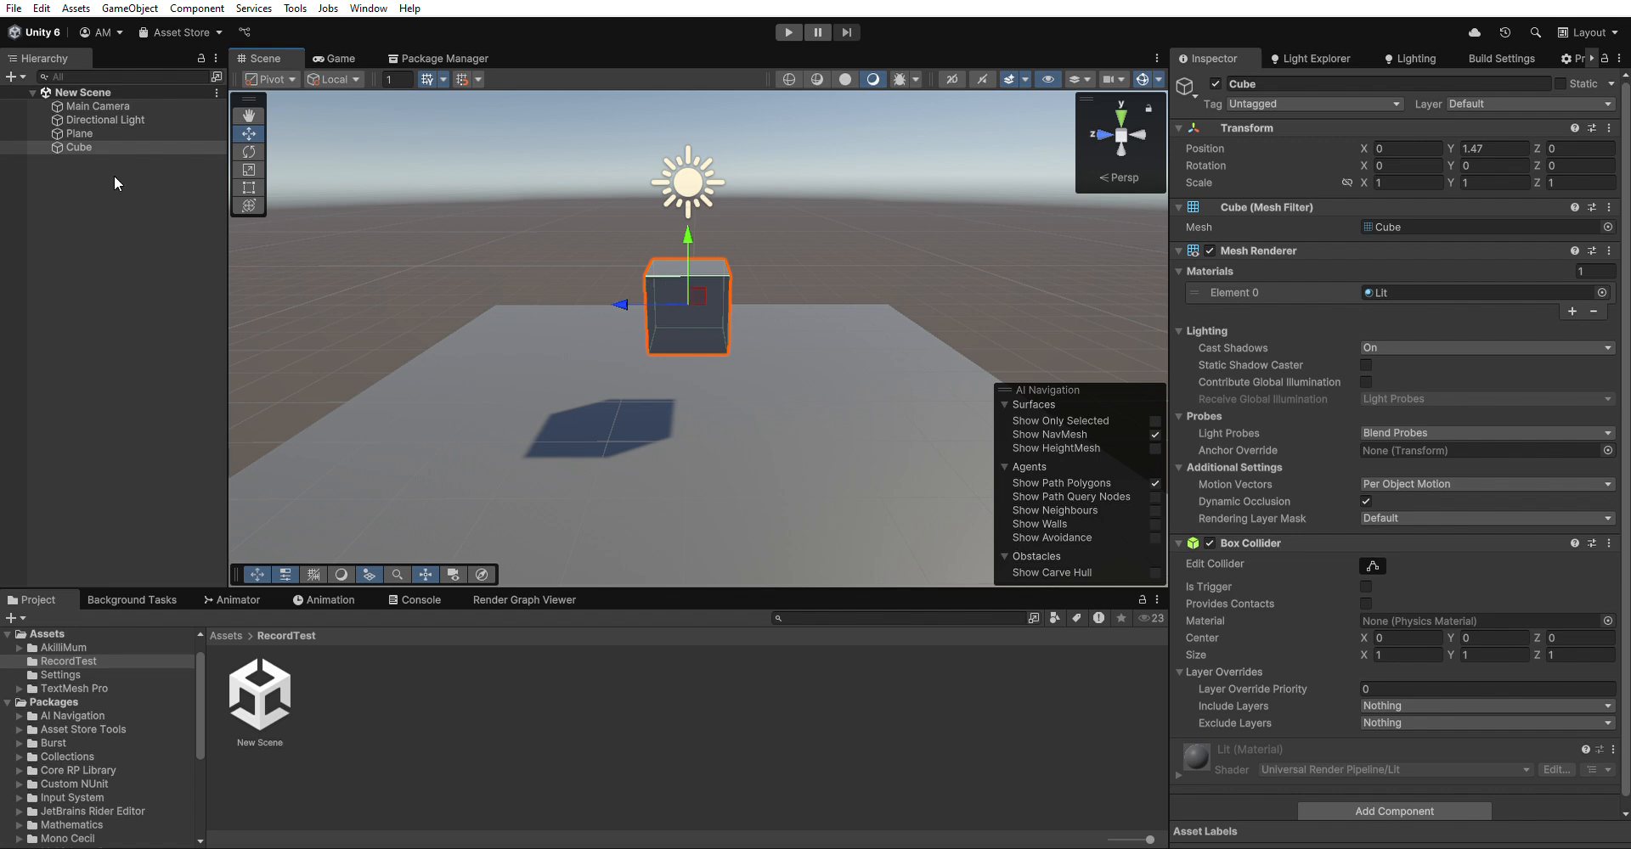
click(69, 202)
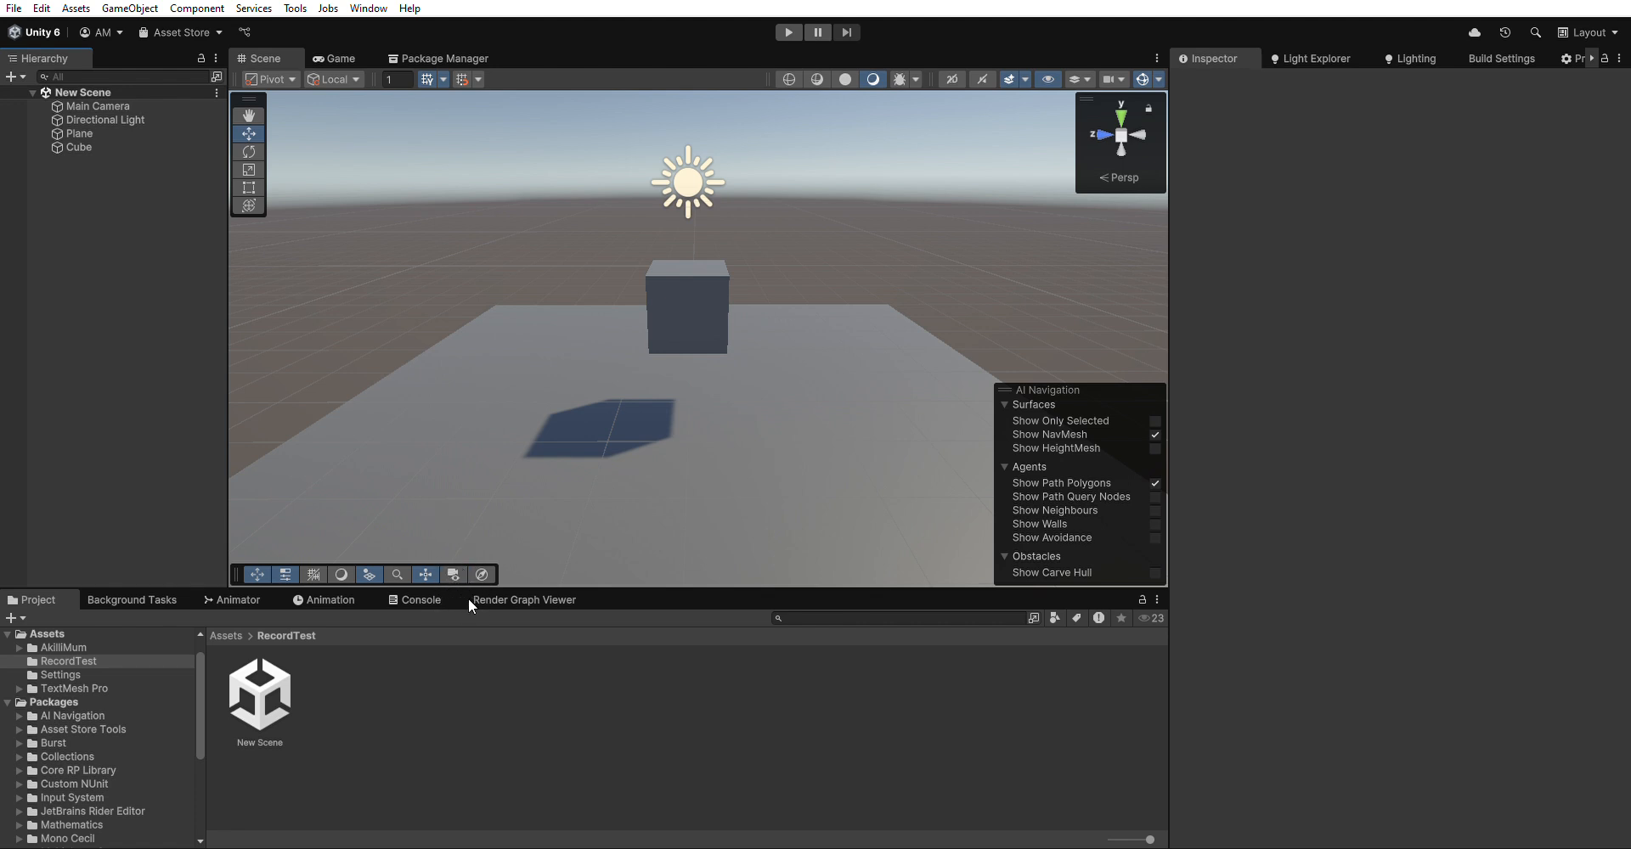
click(443, 507)
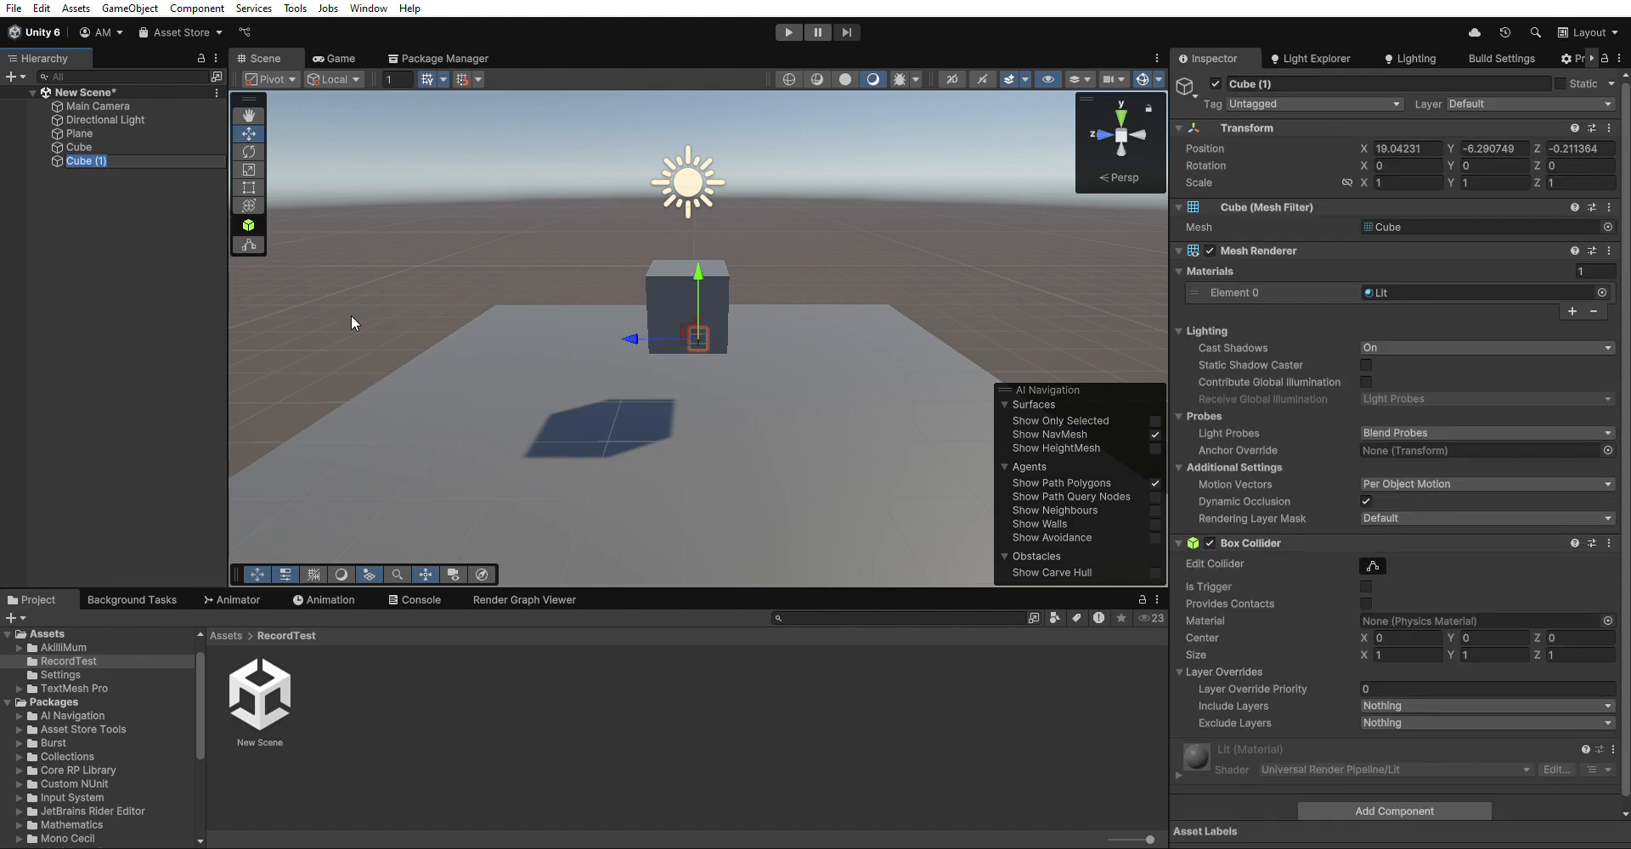
key(Return)
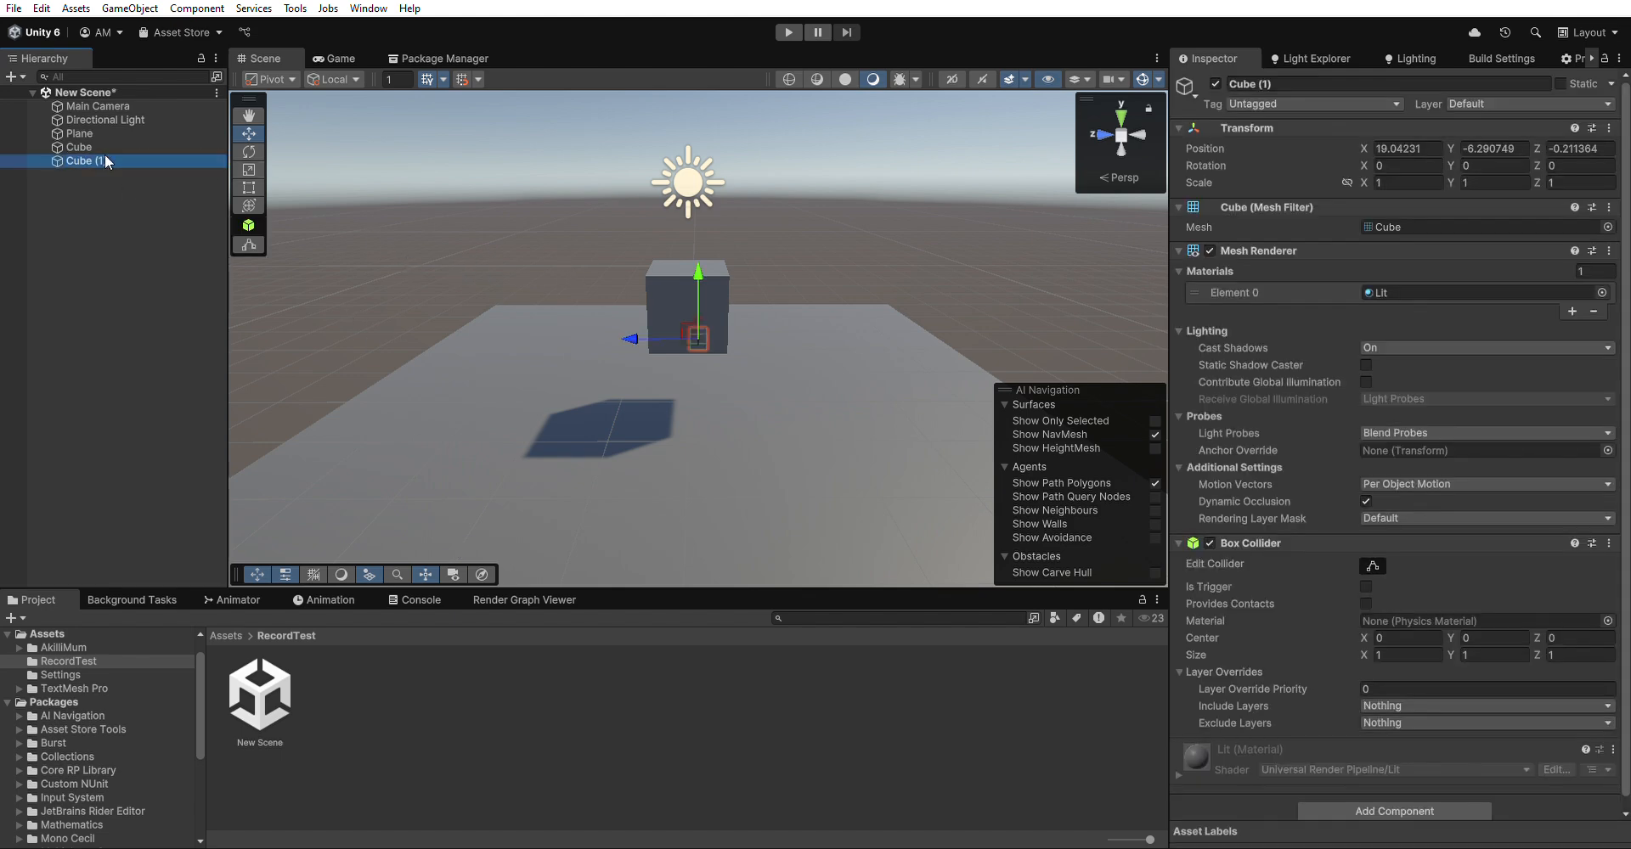
- Move the new cube next to the original above the plane, with X at 0, Y about 1.84 and Z about 2.38
drag(682, 318, 553, 307)
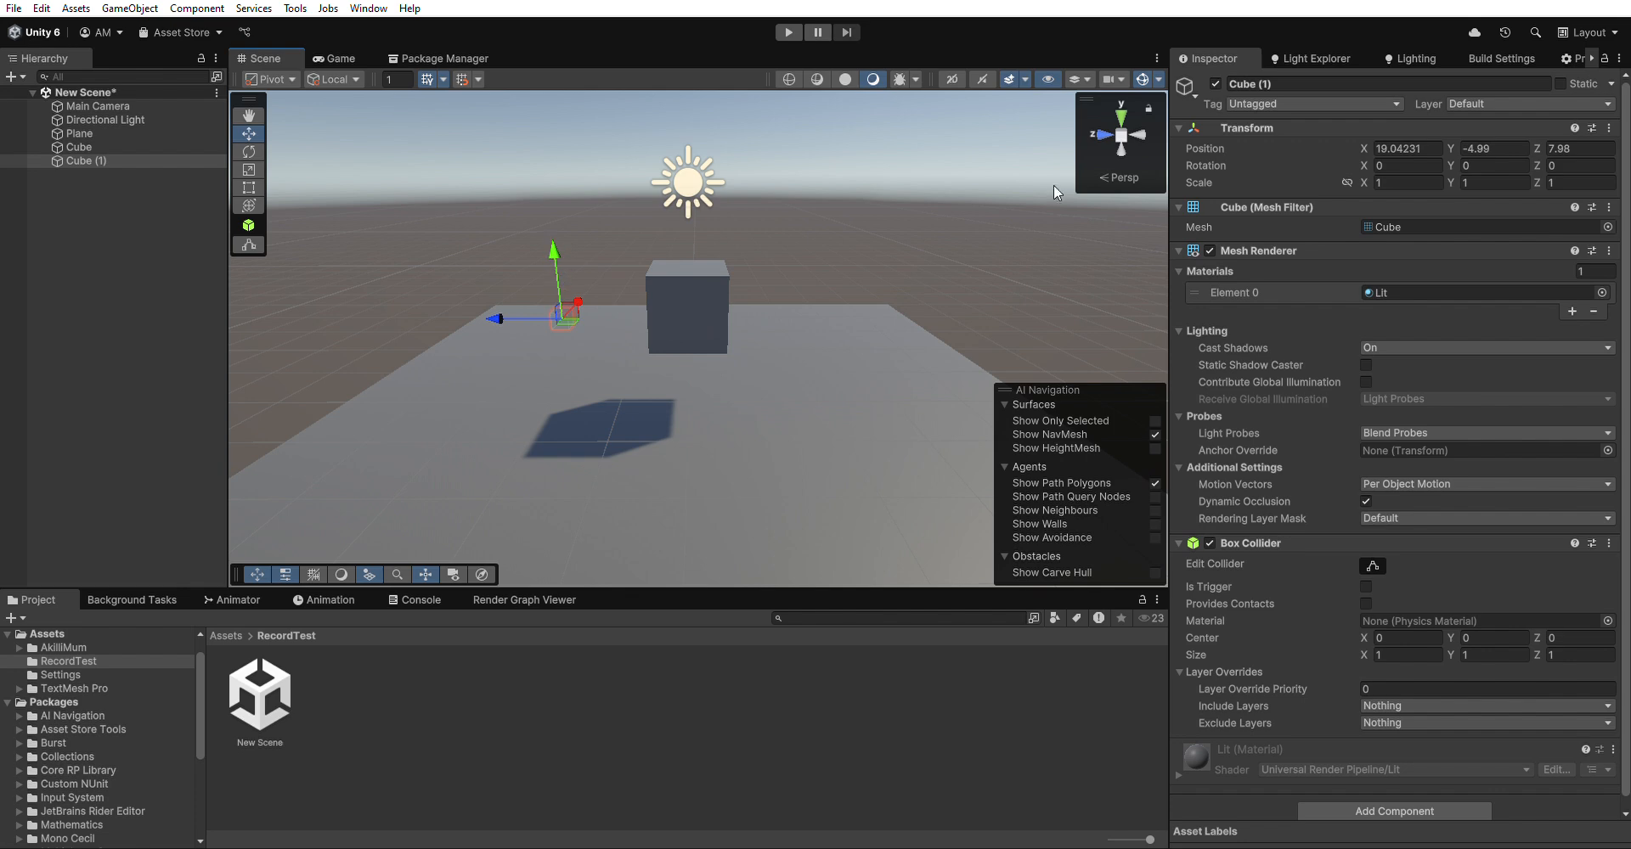
click(1370, 120)
drag(697, 383, 544, 265)
key(a)
right_drag(545, 265, 696, 314)
drag(607, 260, 558, 237)
- Scale the new cube into a thin panel with X 4, Y 1.5 and Z 0.06
drag(1364, 181, 1420, 181)
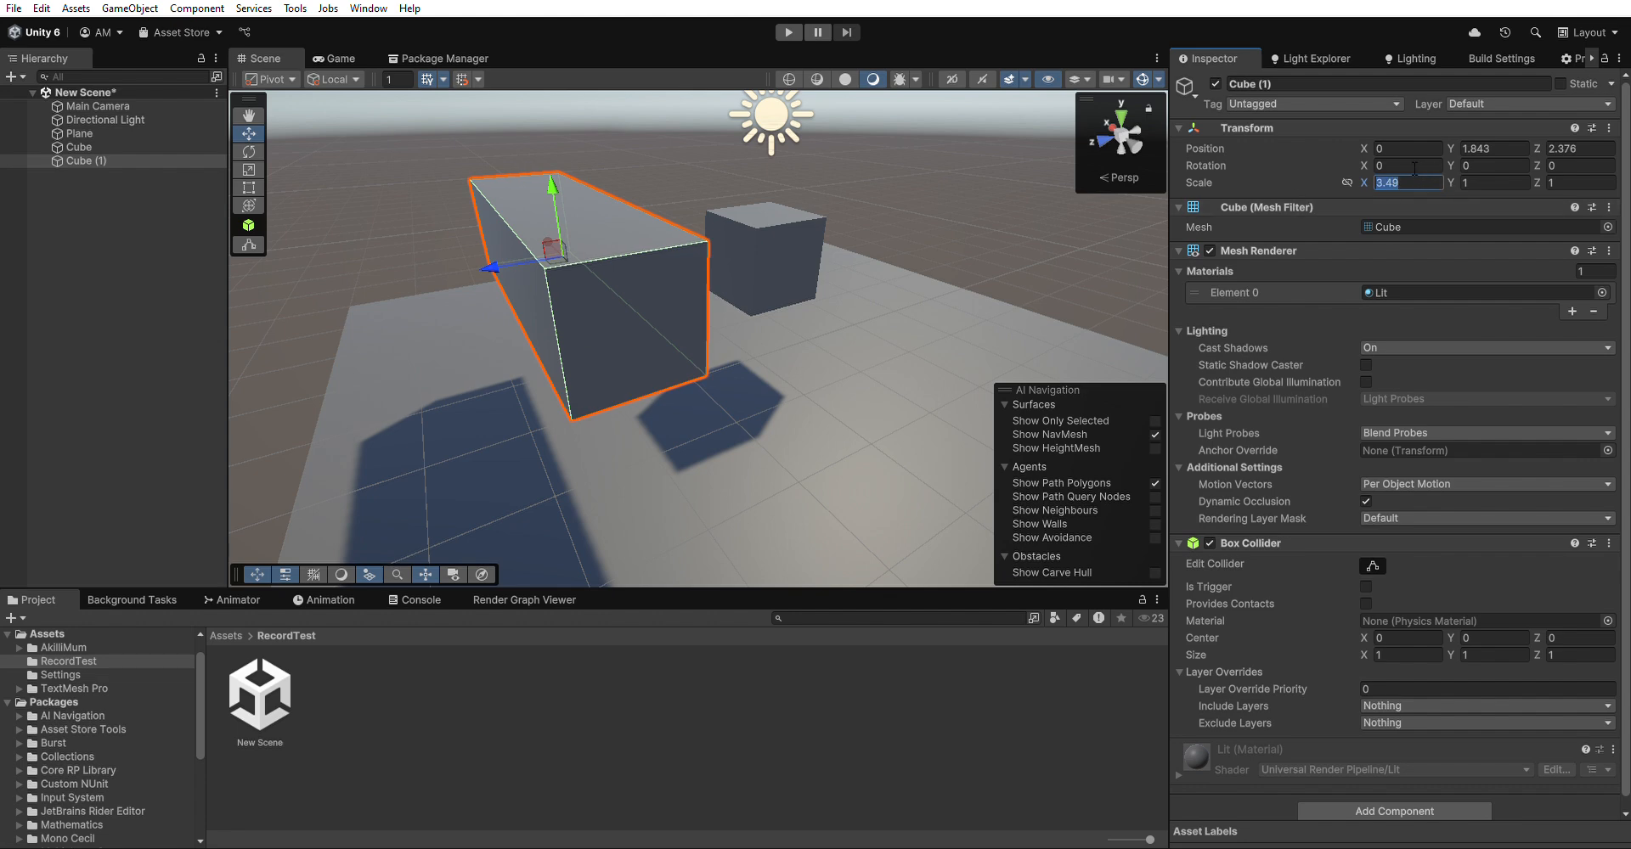
text(4)
key(Tab)
text(0.37)
key(BackSpace)
key(BackSpace)
key(BackSpace)
key(BackSpace)
text(1.5)
key(Tab)
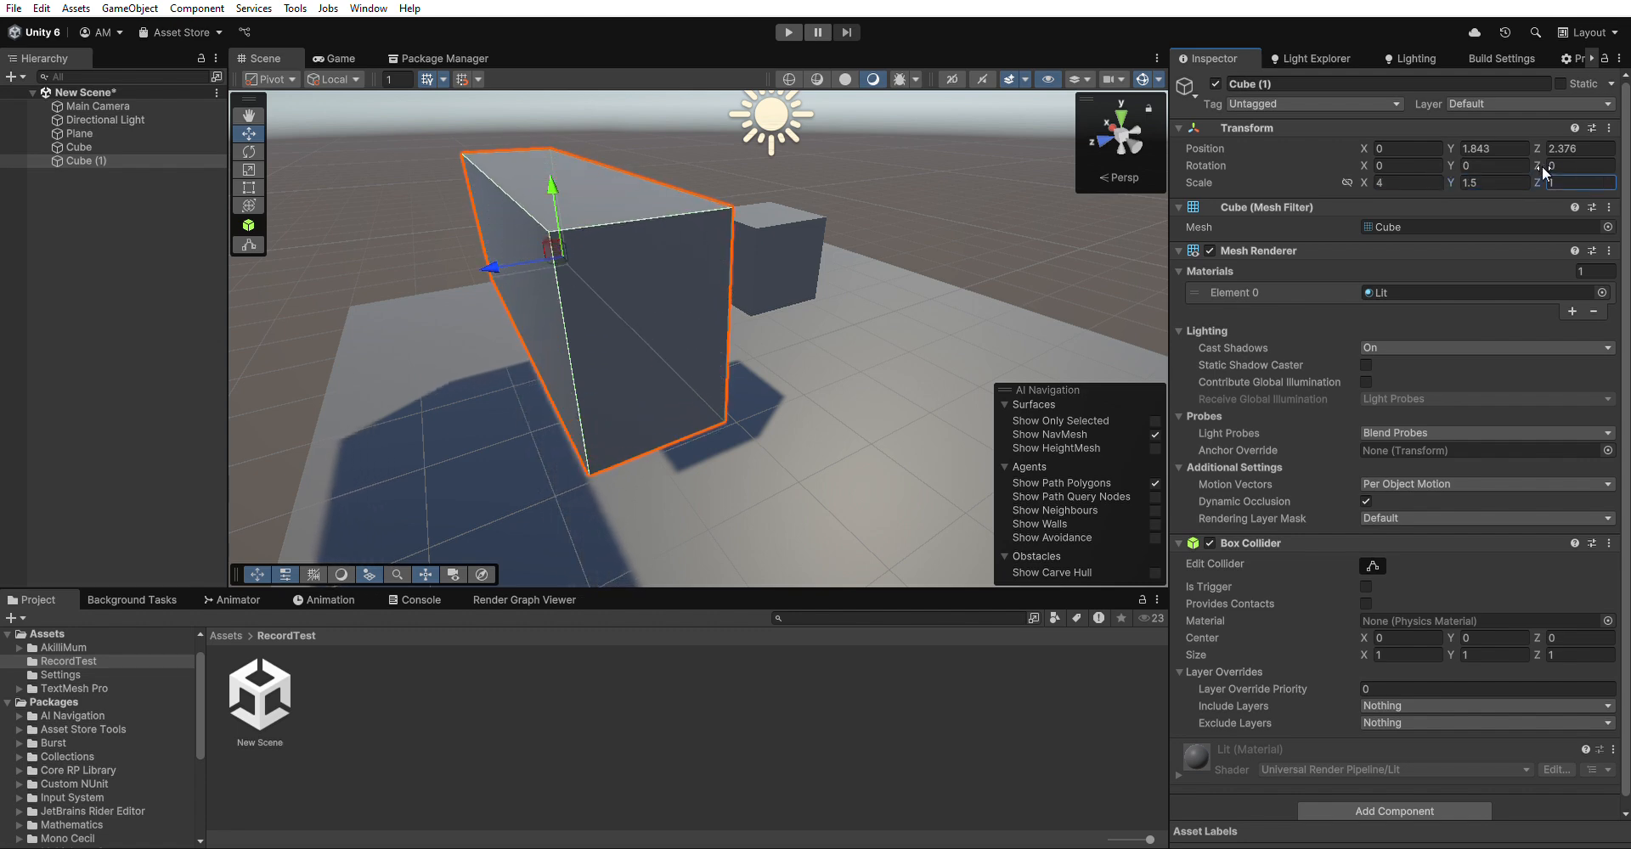
text(0.12)
key(BackSpace)
key(BackSpace)
text(06e)
- Tilt the panel to about 27.6, 41.7, -2.3, move it to about 0.81, 1.18, 1.87, and check it in the Game view
drag(595, 259, 680, 317)
key(w)
drag(582, 245, 579, 291)
alt+drag(590, 293, 303, 144)
alt+scroll(447, 291, up, 8)
alt+scroll(472, 289, down, 8)
click(333, 58)
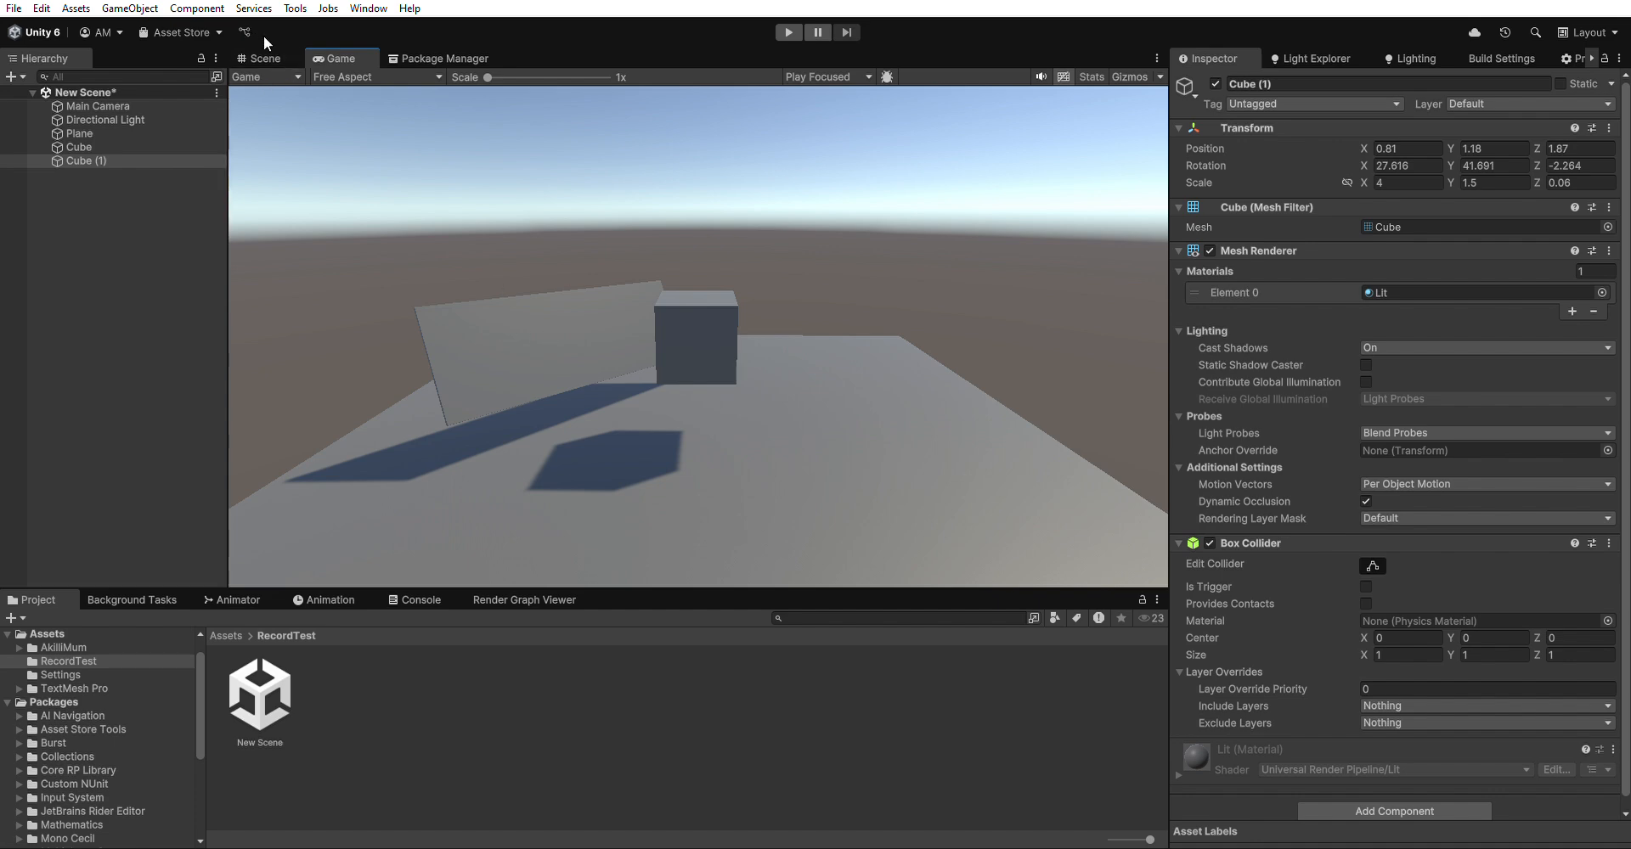
click(265, 58)
- Rename the thin panel object as Cube Mirror
alt+drag(429, 159, 509, 148)
click(94, 212)
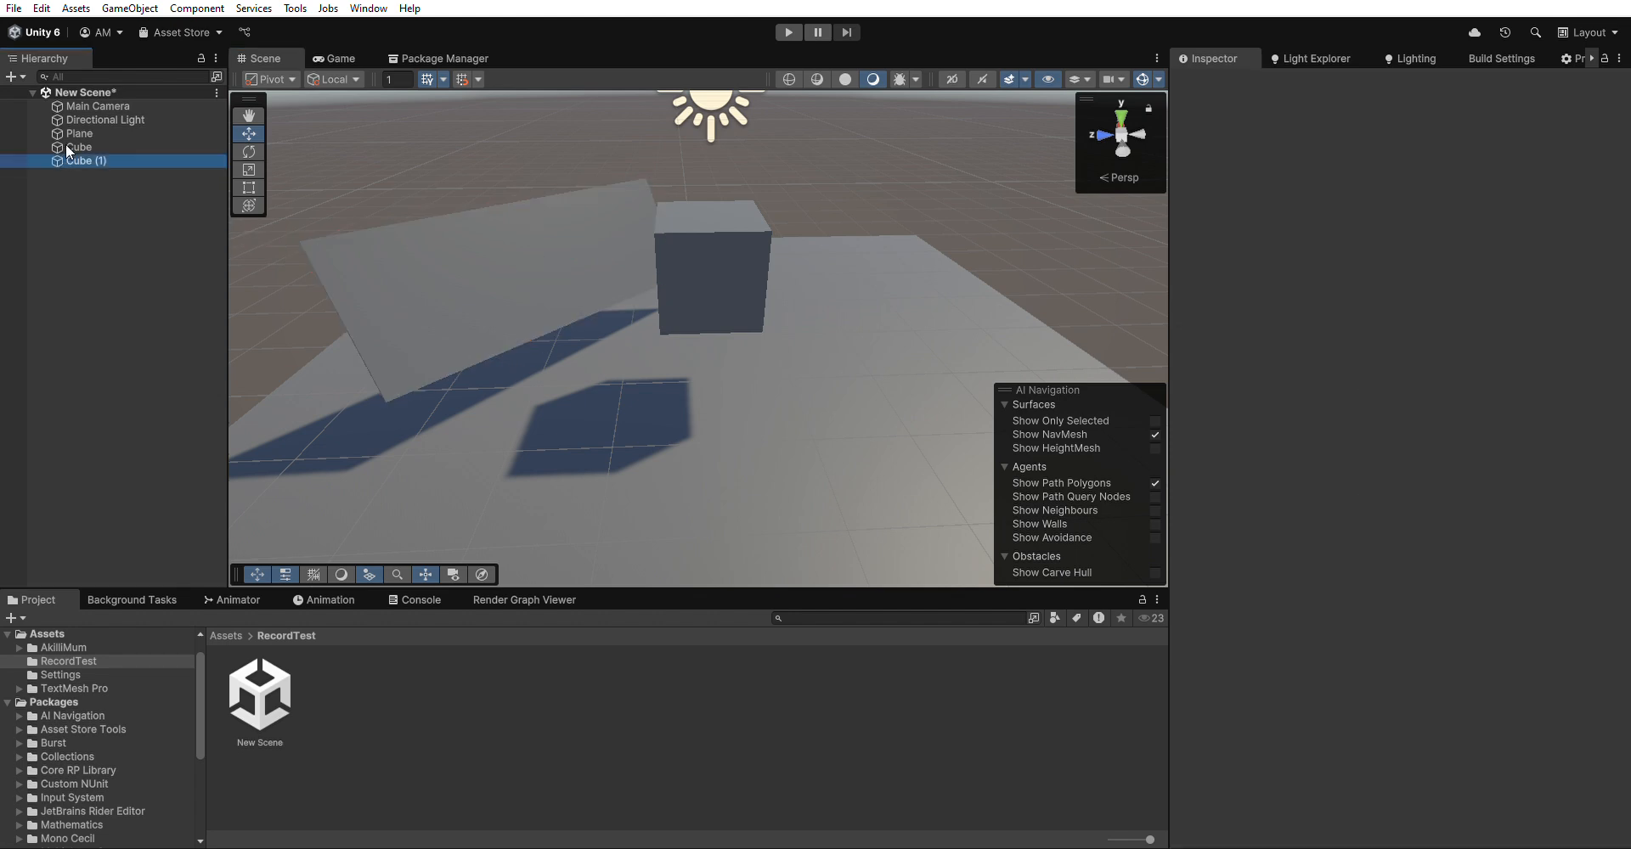
click(85, 160)
click(127, 161)
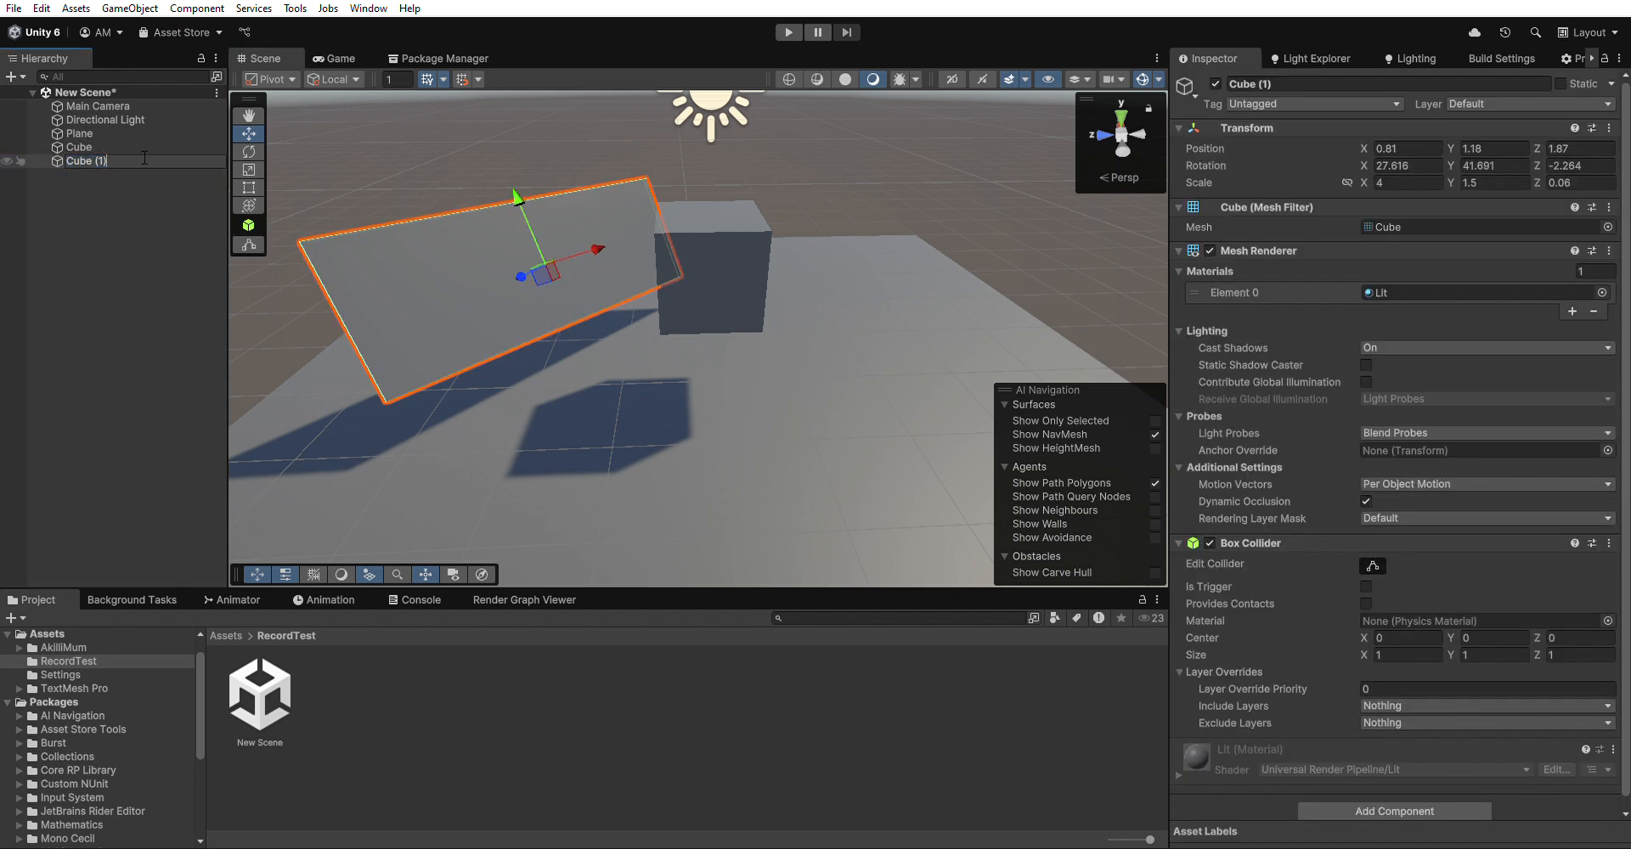
key(BackSpace)
key(BackSpace)
text(Mirror)
key(Return)
click(84, 185)
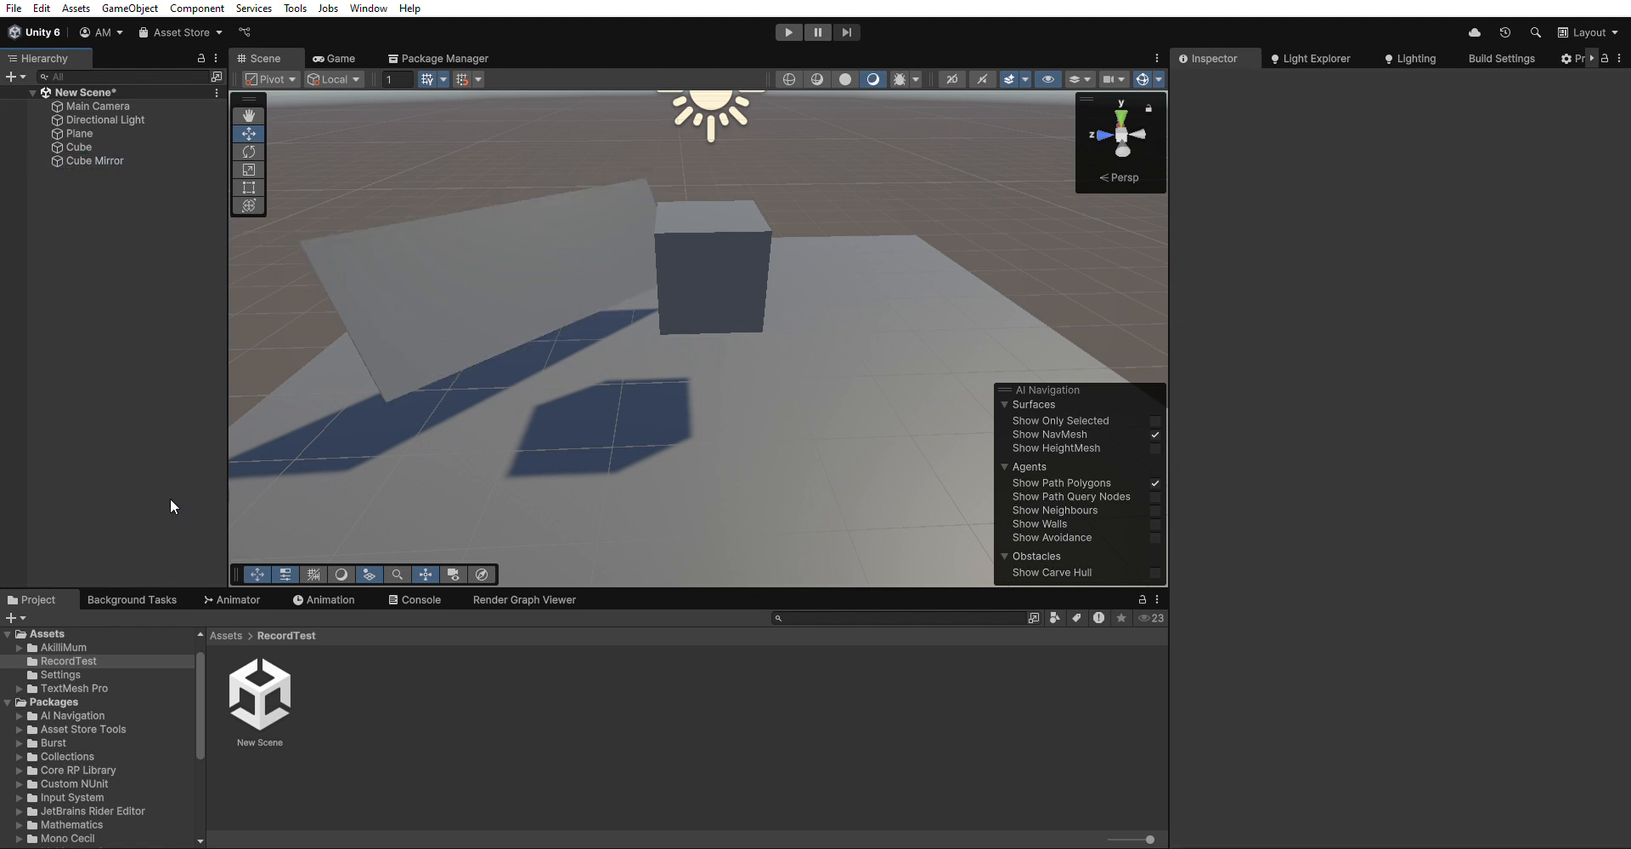
- Create an empty object named Mirror manager script and add the Mirror Manager component to it
key(ctrl+shift+n)
text(Mirror manager script)
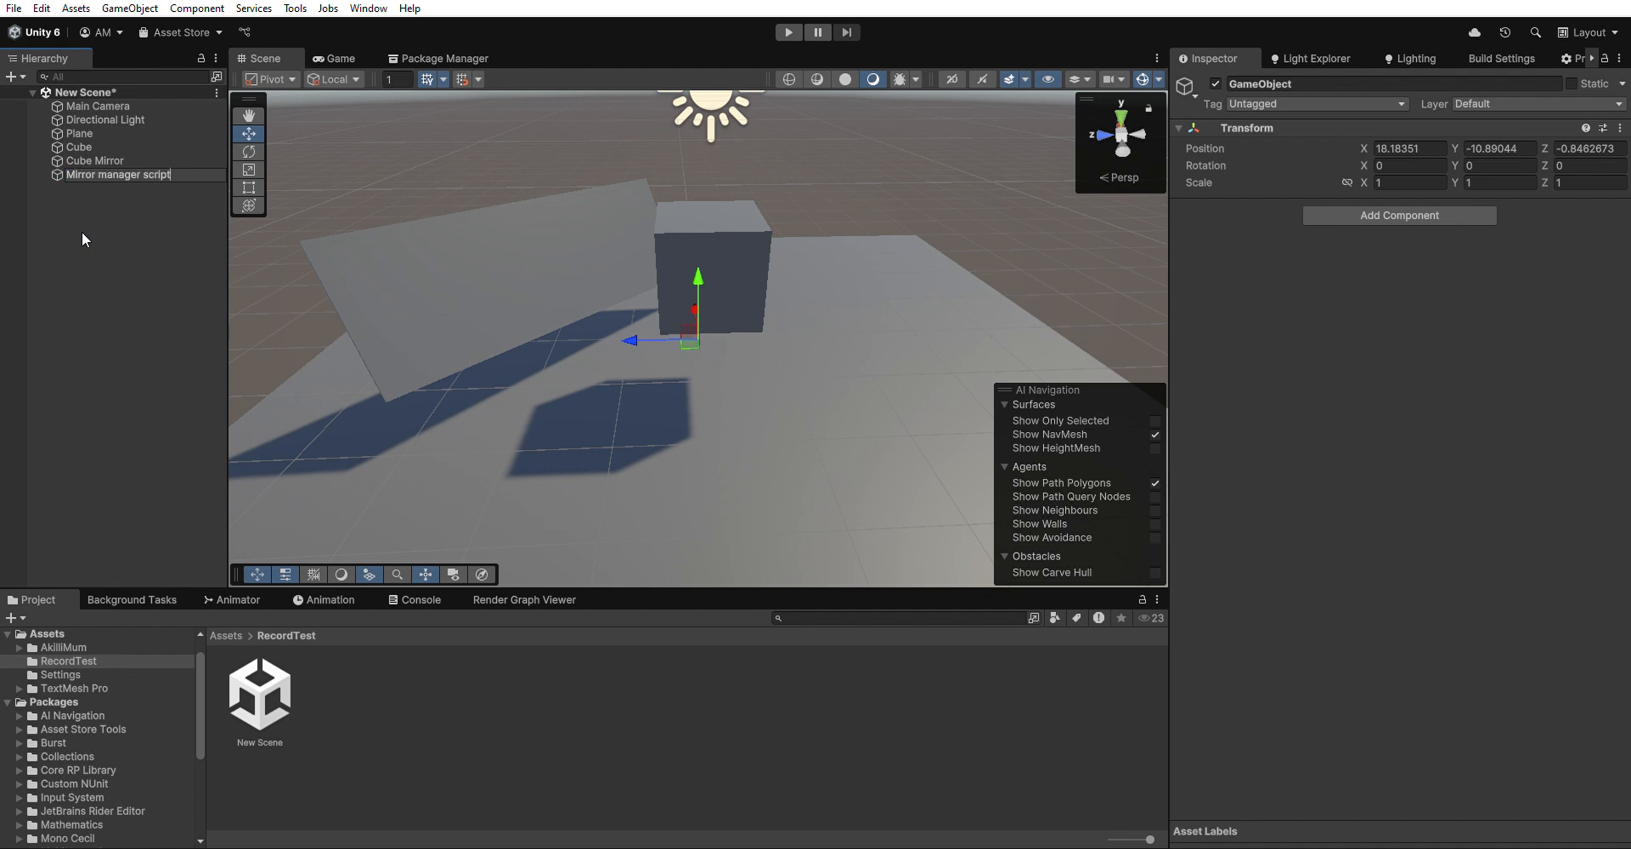
key(Return)
click(1349, 197)
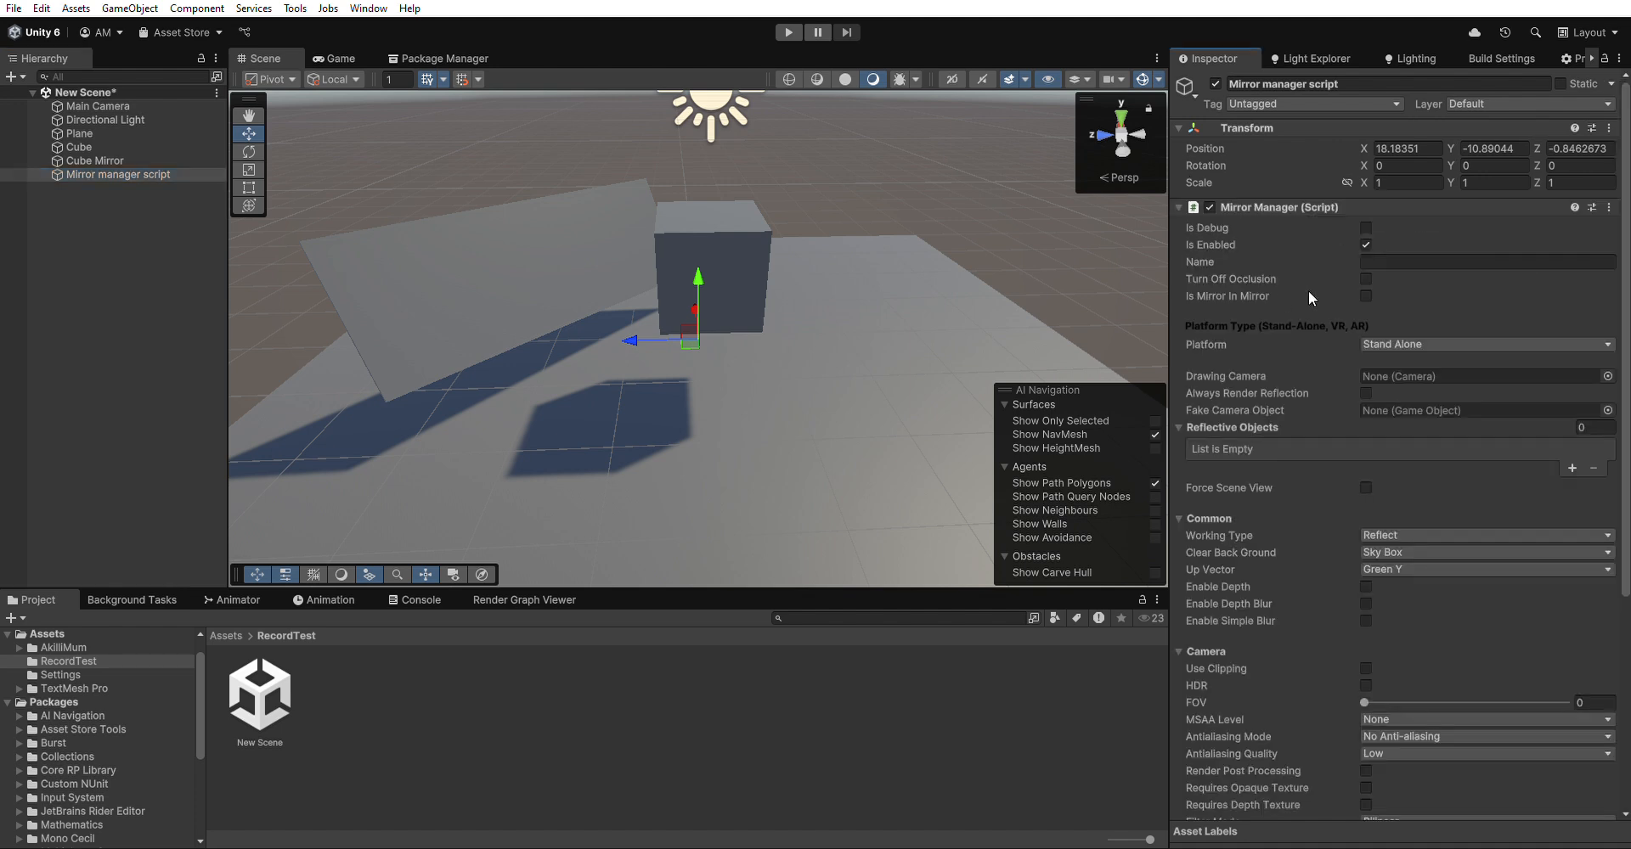
- Look through the Mirror Manager settings, try the VR platform and return it to Stand Alone
scroll(1330, 353, down, 5)
scroll(1318, 538, down, 3)
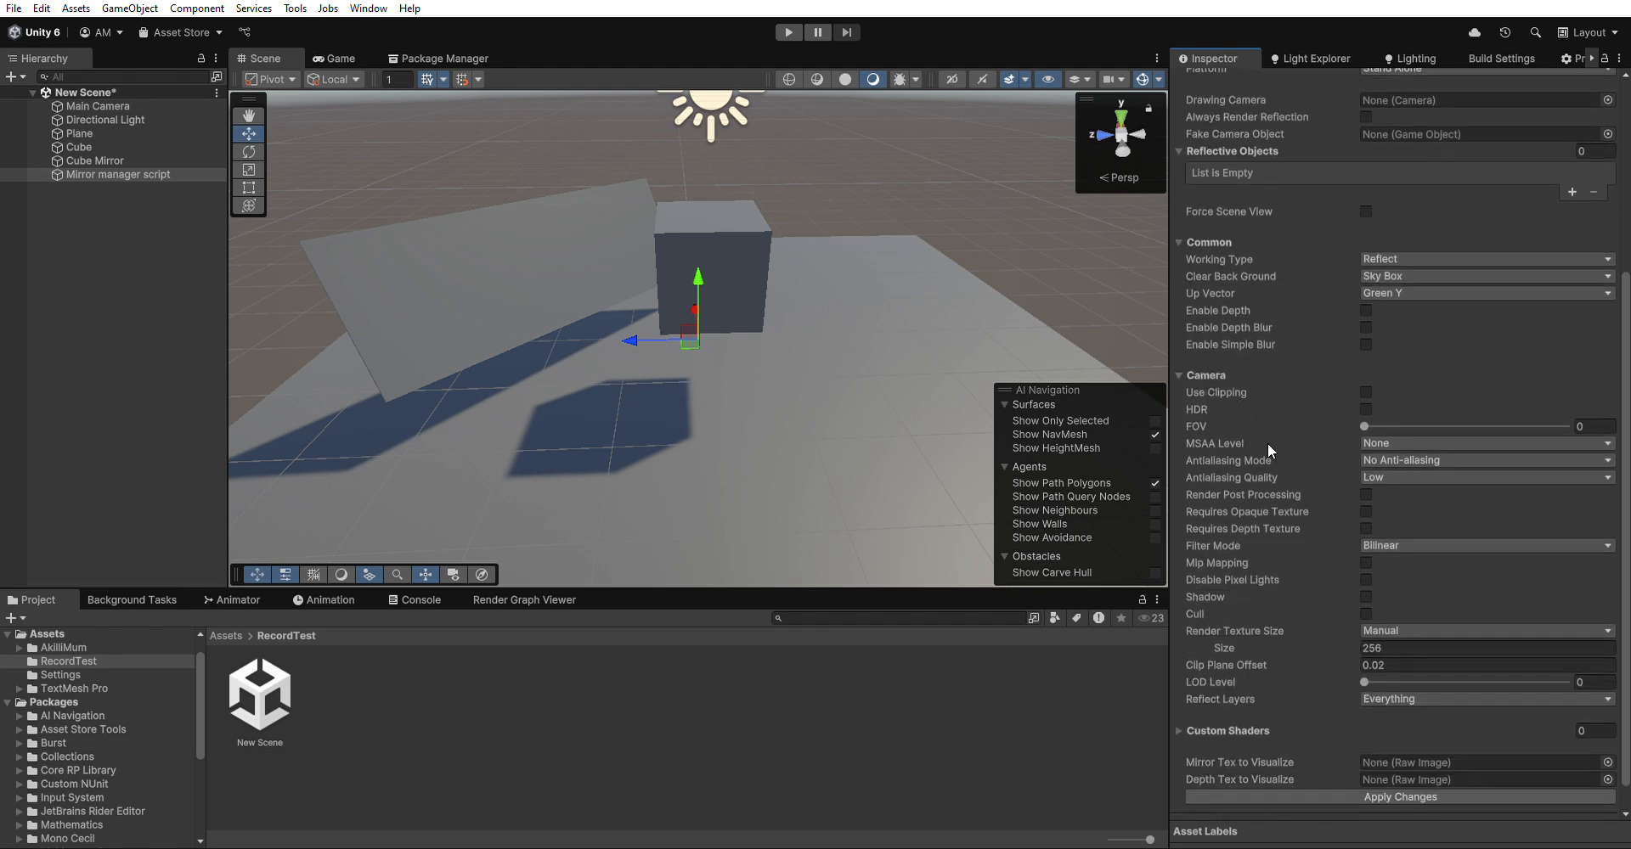
scroll(1287, 404, up, 5)
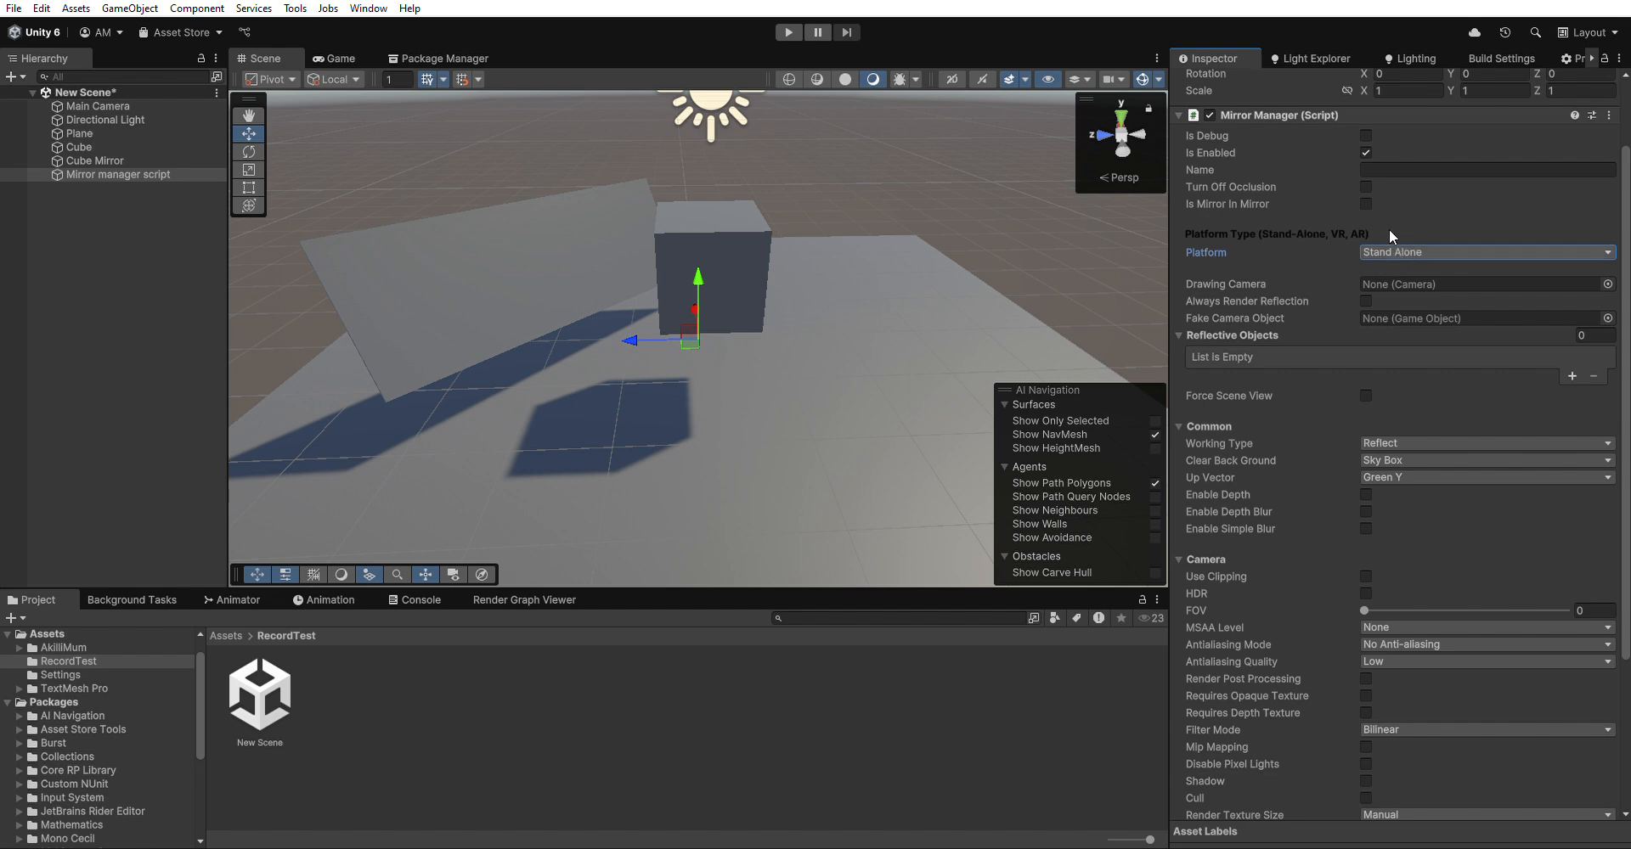
click(1408, 274)
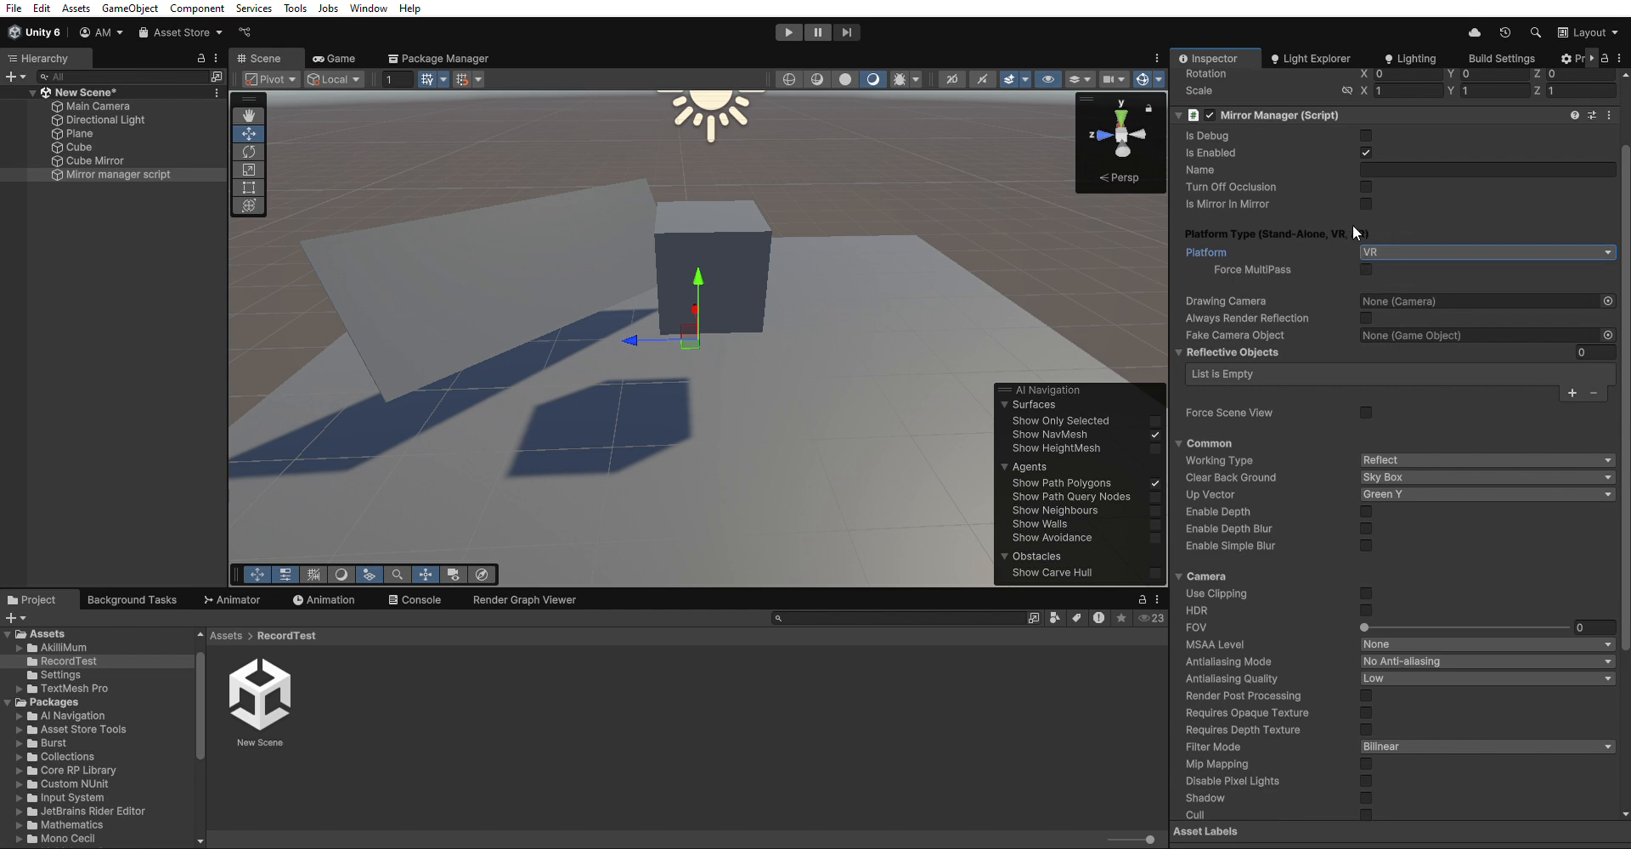
click(1385, 254)
click(1383, 265)
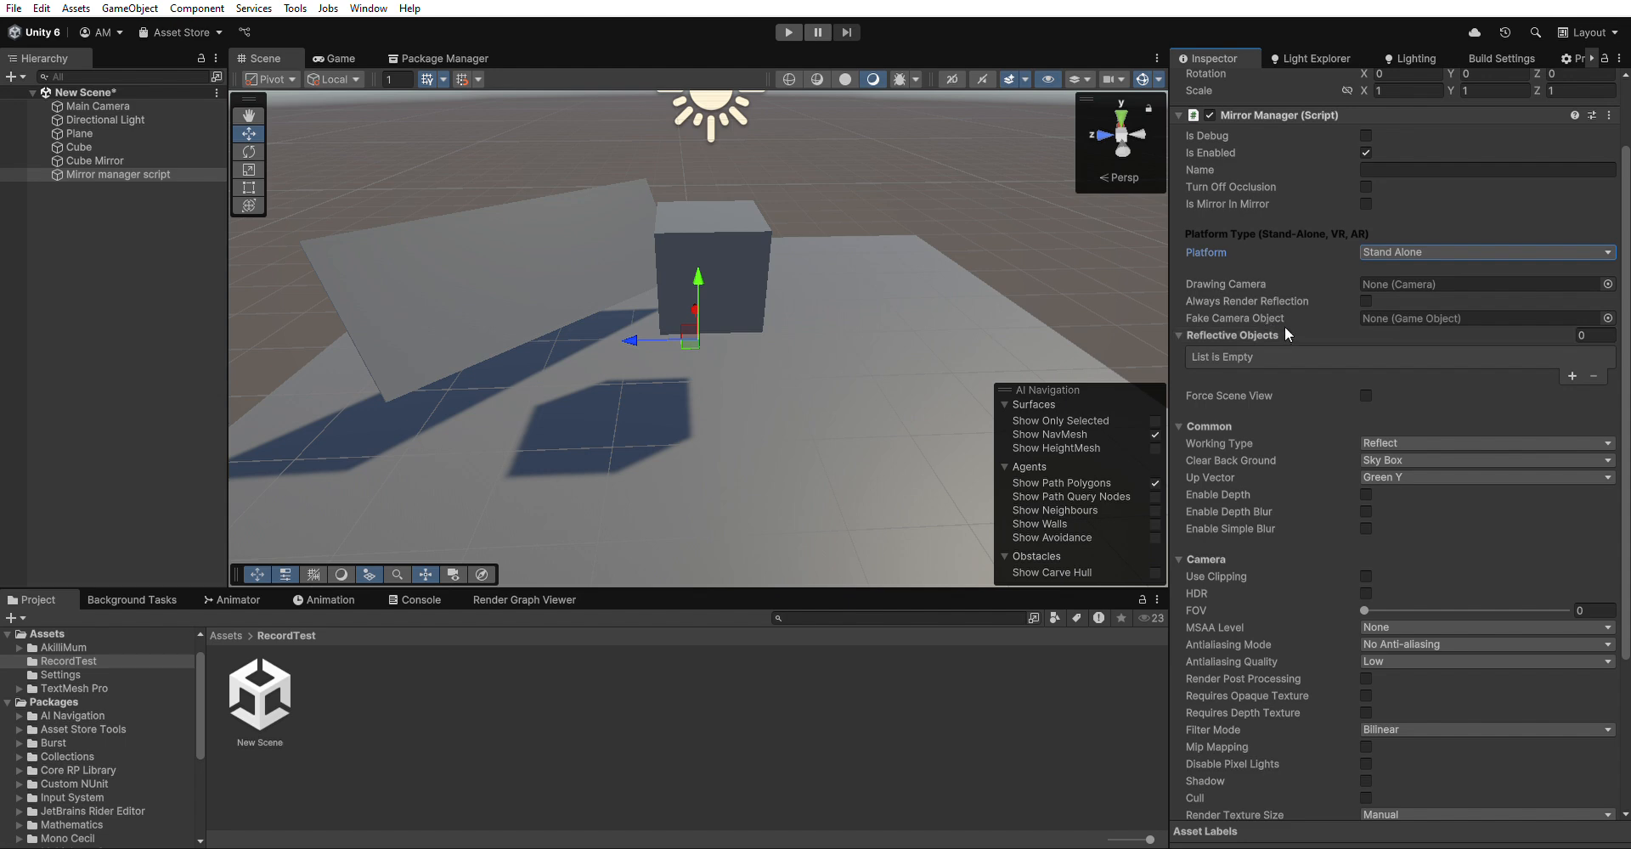
- Create a material named Mirror Mar in the RecordTest folder and assign it to Cube Mirror
click(136, 188)
click(105, 162)
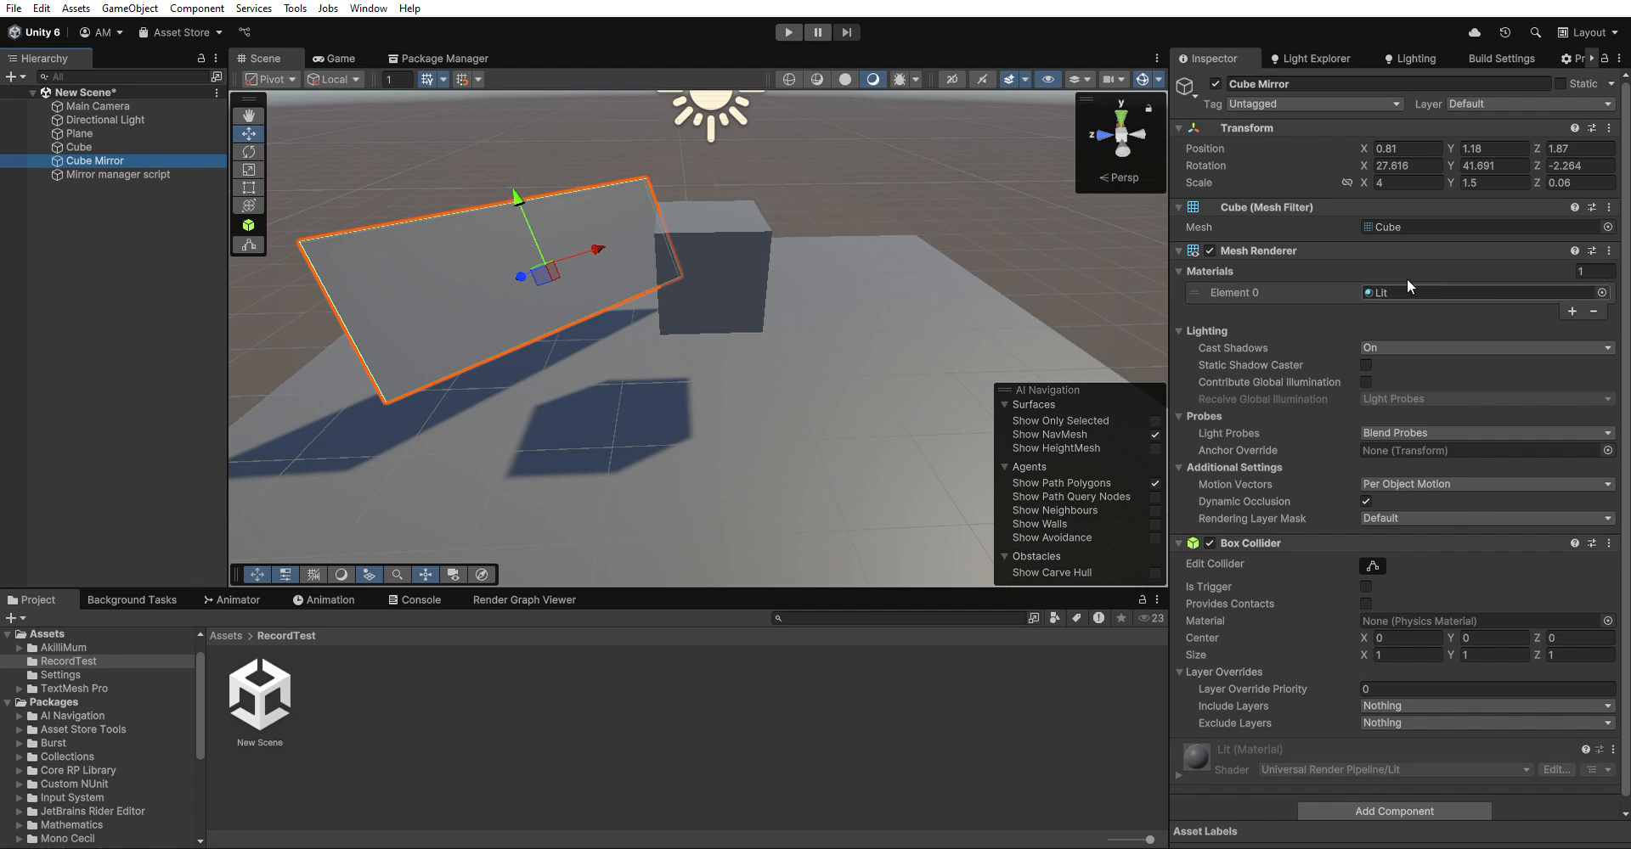
click(361, 690)
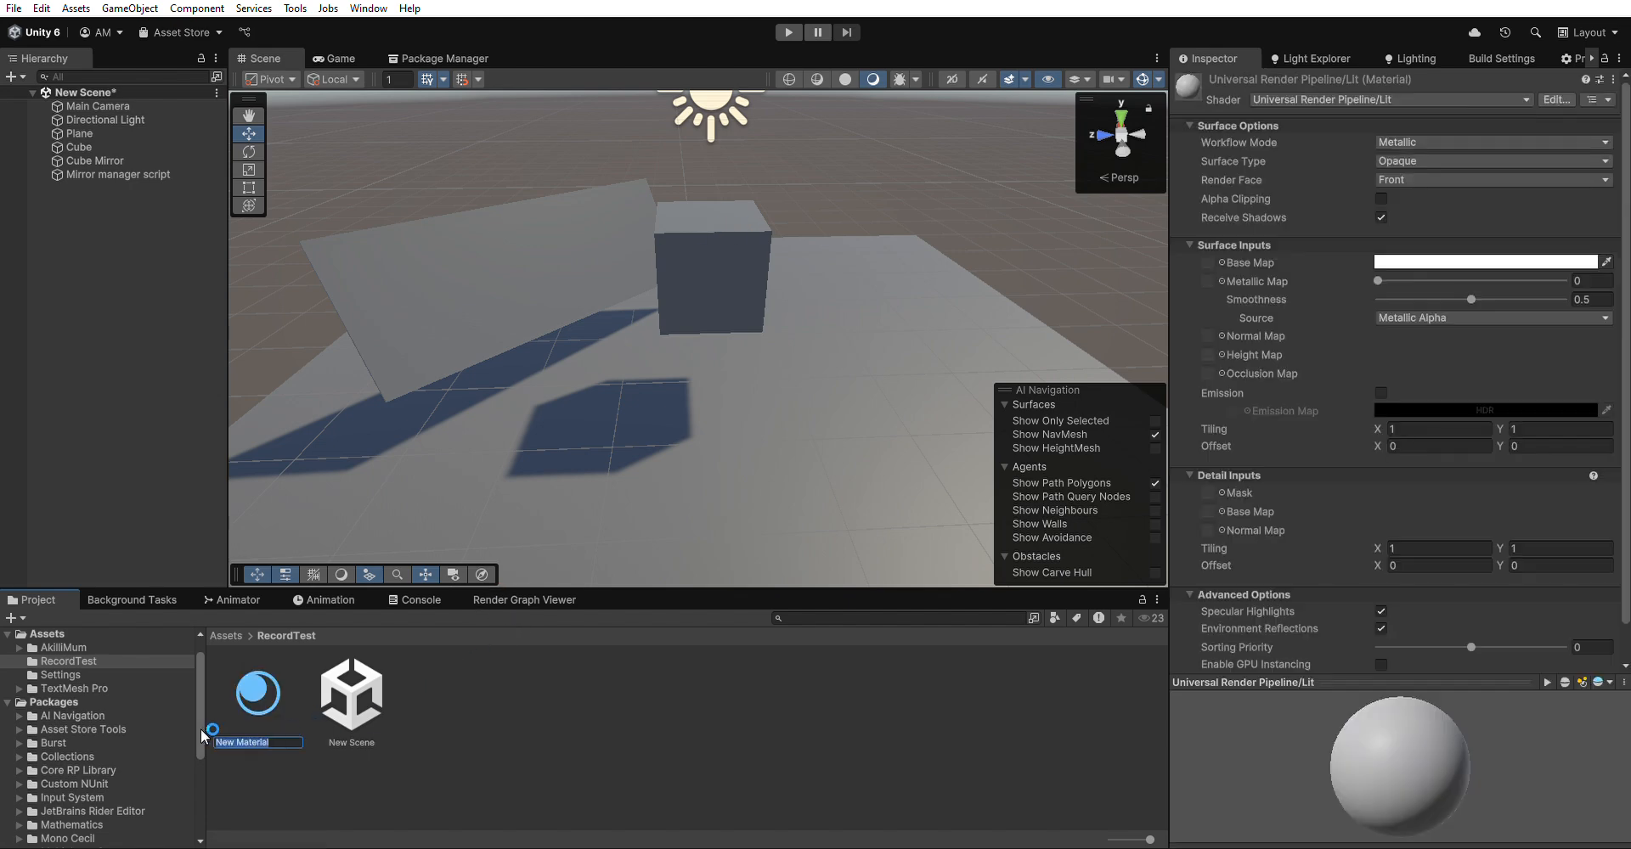
text(Mirror Mat)
key(Return)
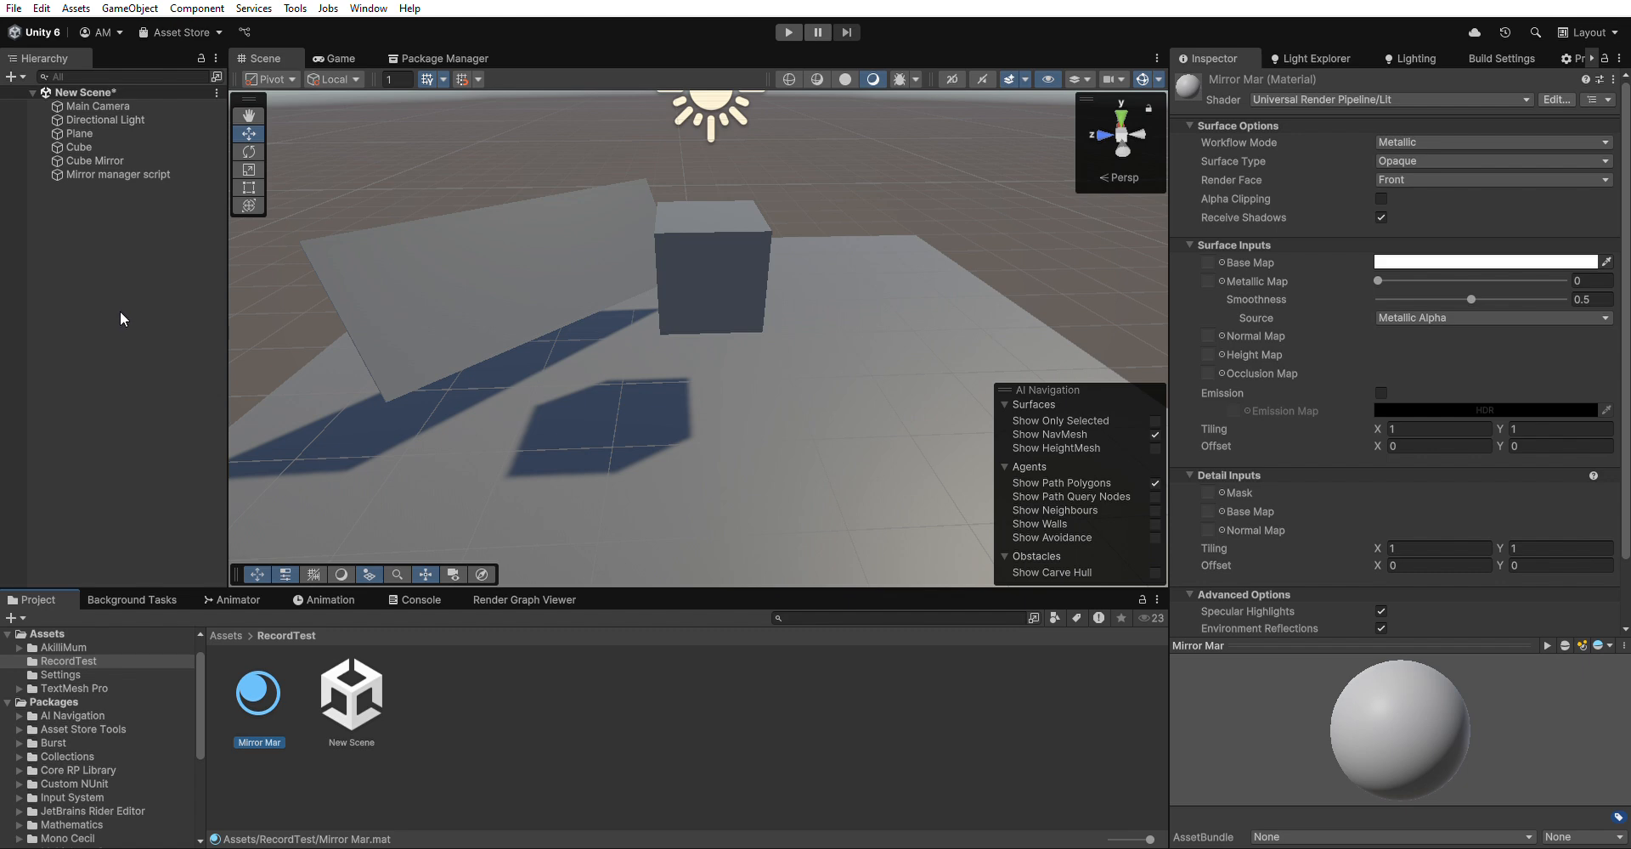
drag(255, 695, 105, 145)
click(107, 156)
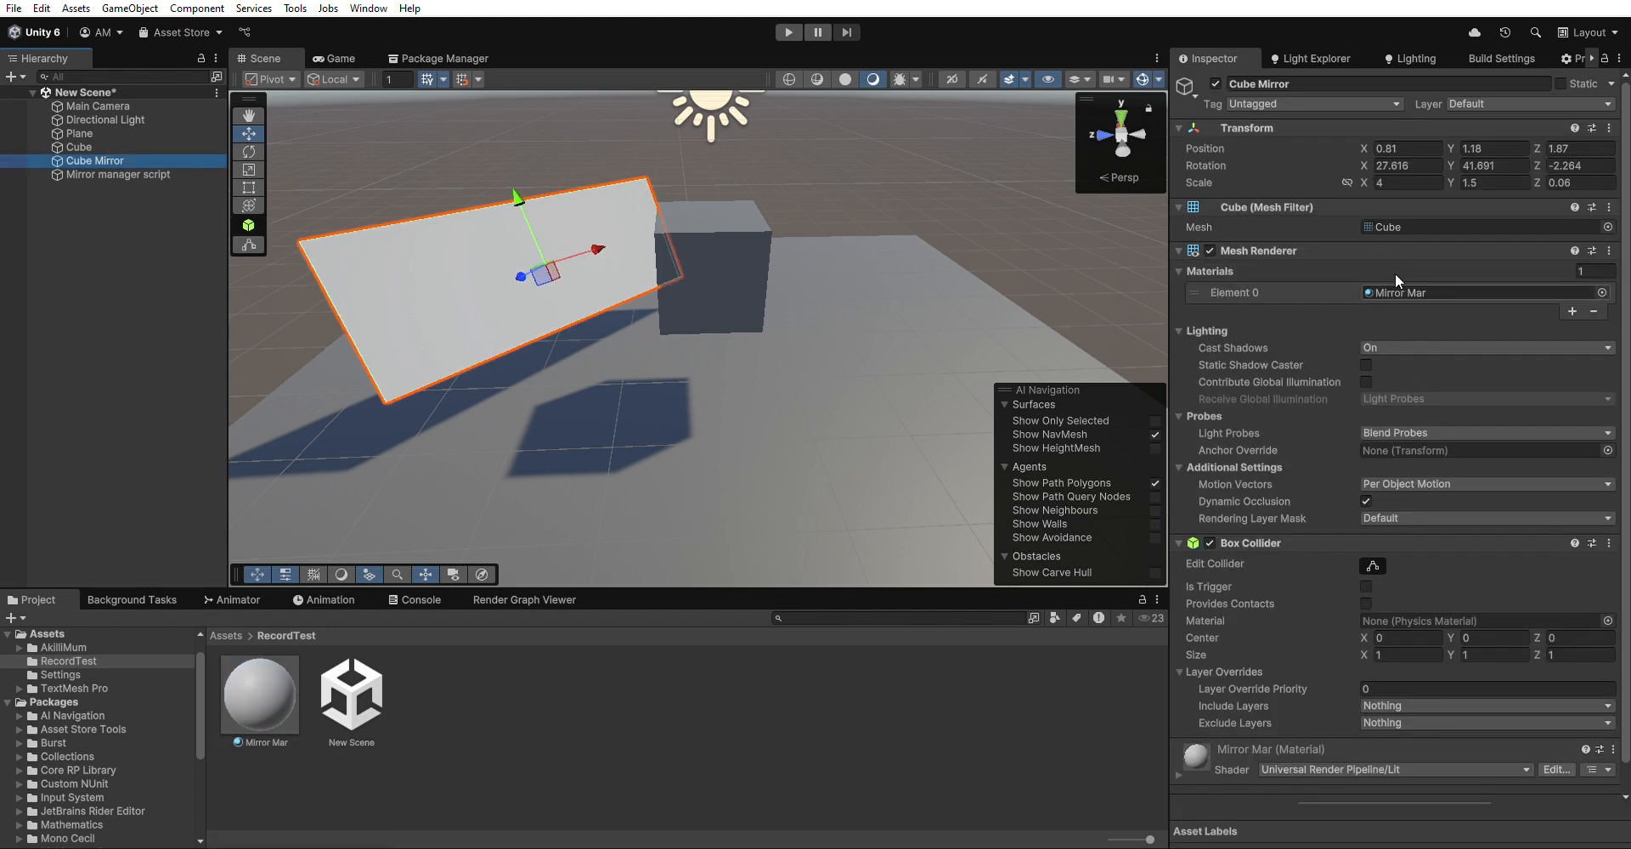
- Change the Mirror Mar shader to AkilliMum/URP/Mirrors/PBR, with reflection intensity 1 and Disable GI enabled
scroll(1326, 639, down, 1)
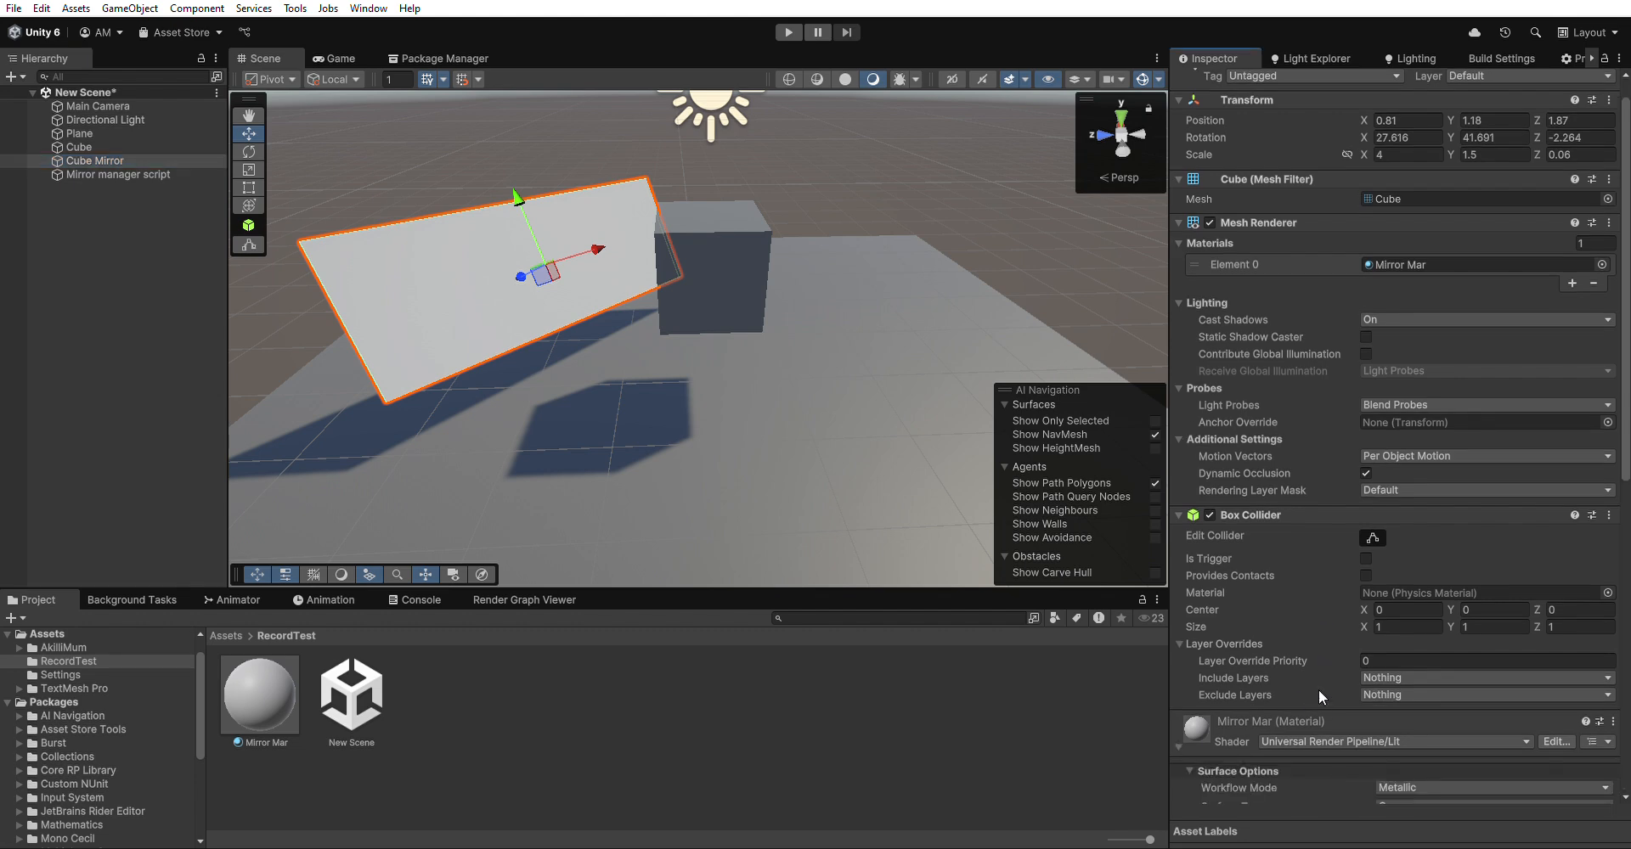
scroll(1319, 689, down, 10)
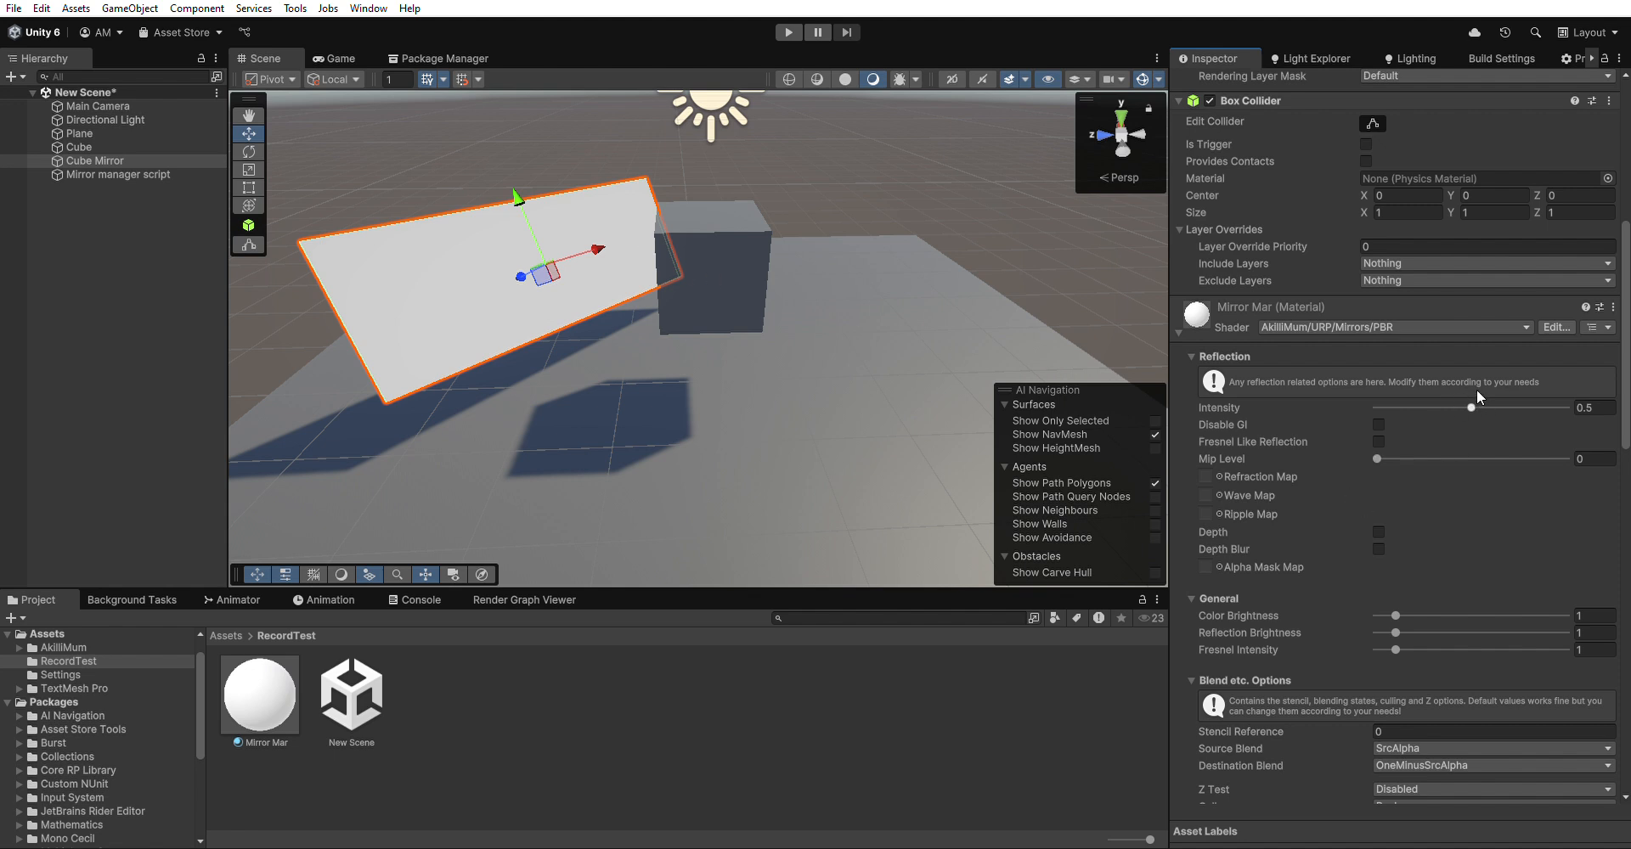
click(1597, 407)
text(1)
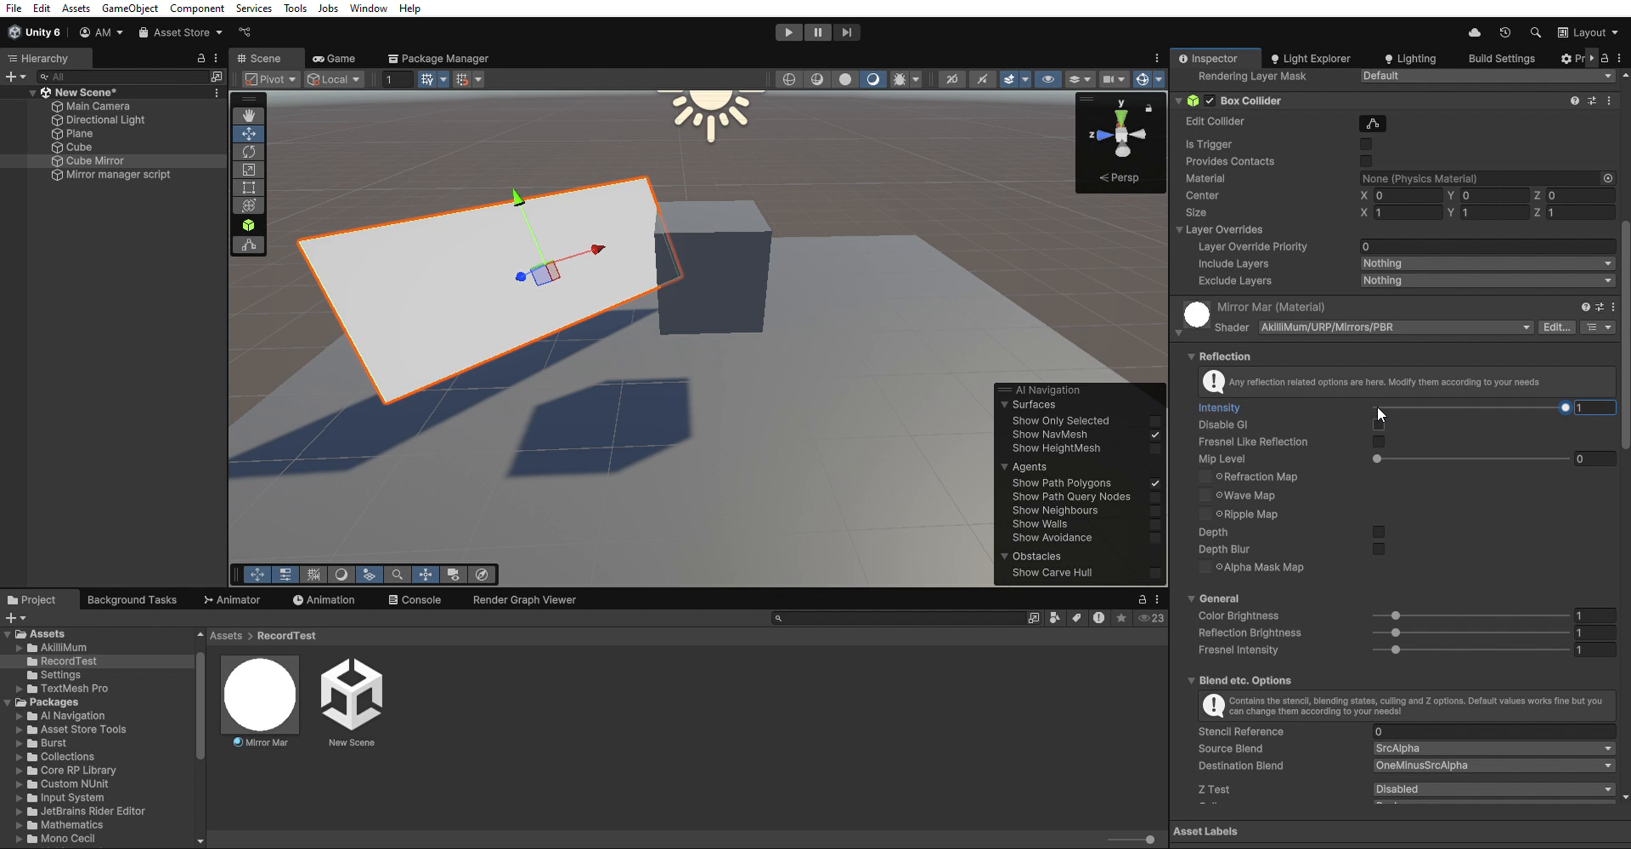
key(Tab)
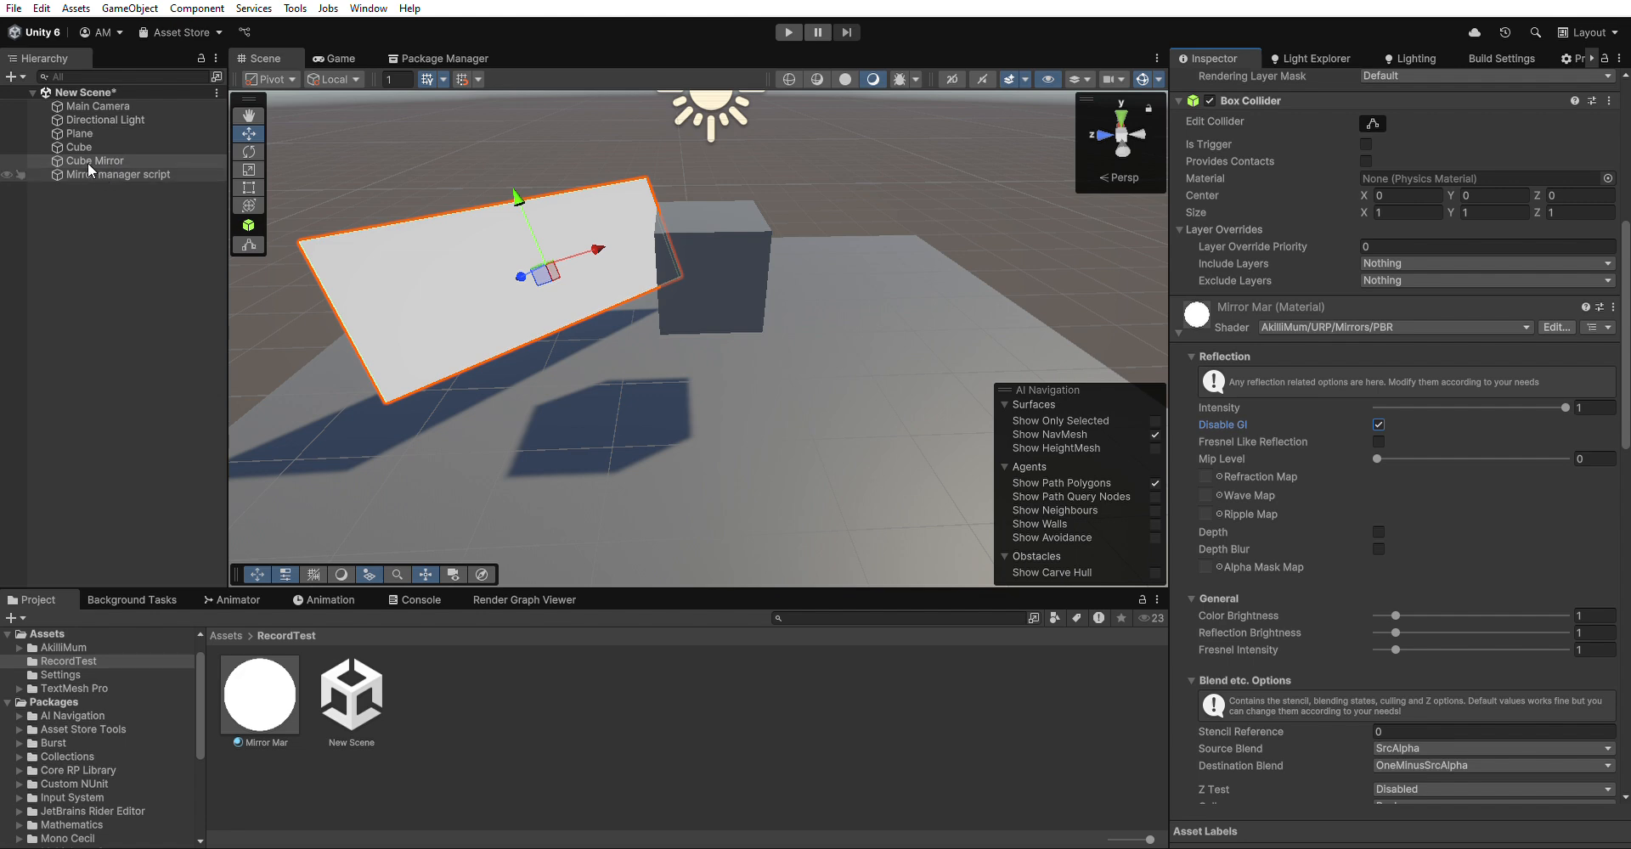
- Compare the orientation of Cube Mirror's local axes with the Mirror Manager's Up Vector setting
alt+drag(463, 282, 557, 300)
right_drag(557, 300, 625, 292)
key(a)
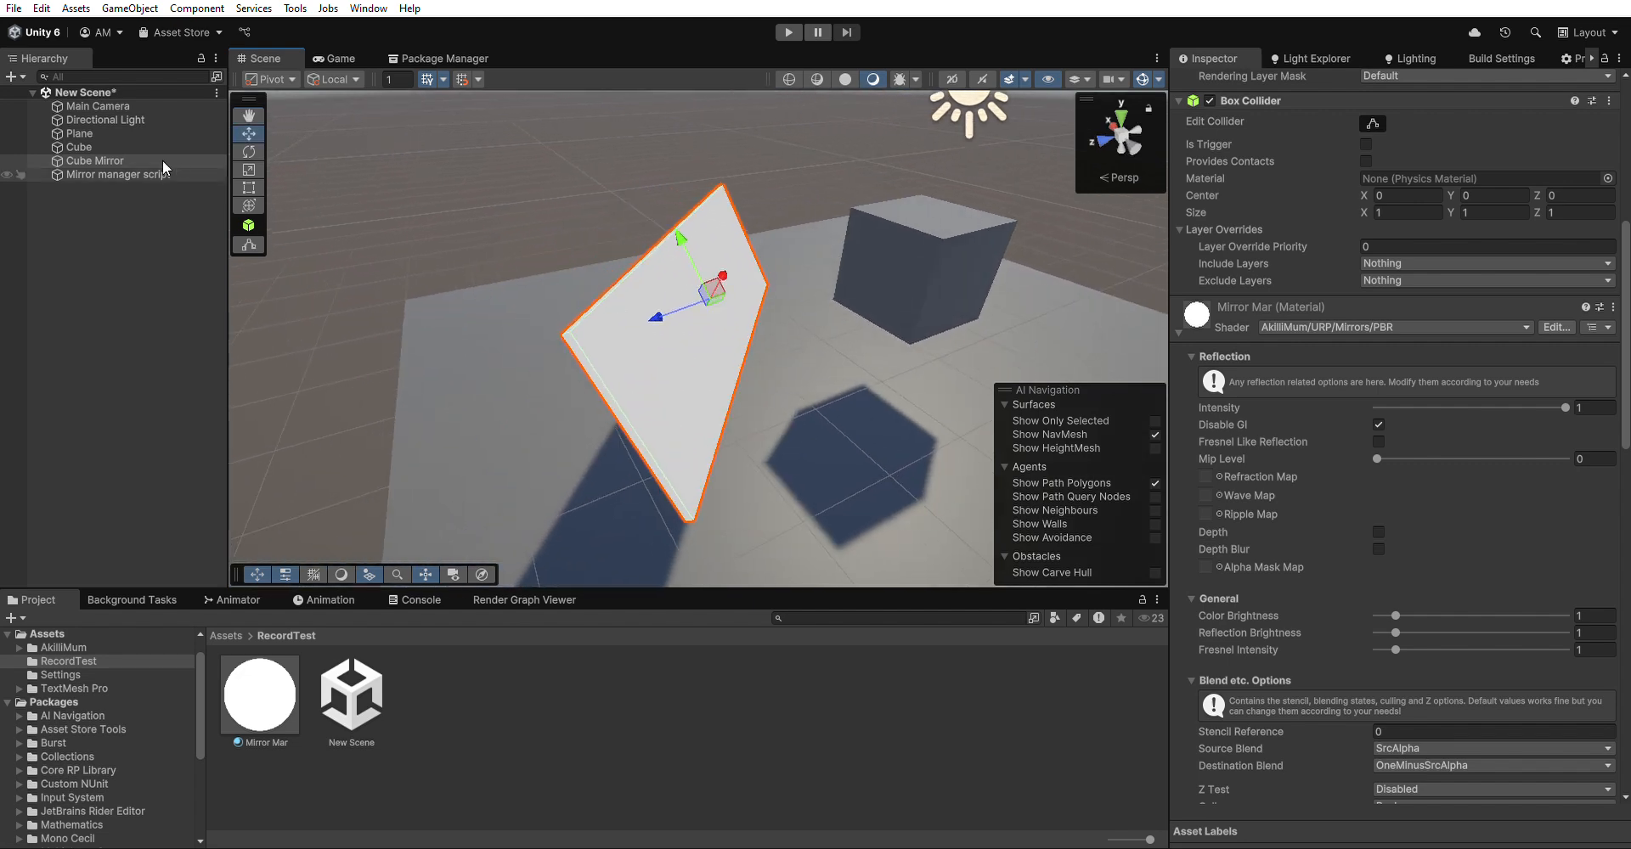
click(110, 173)
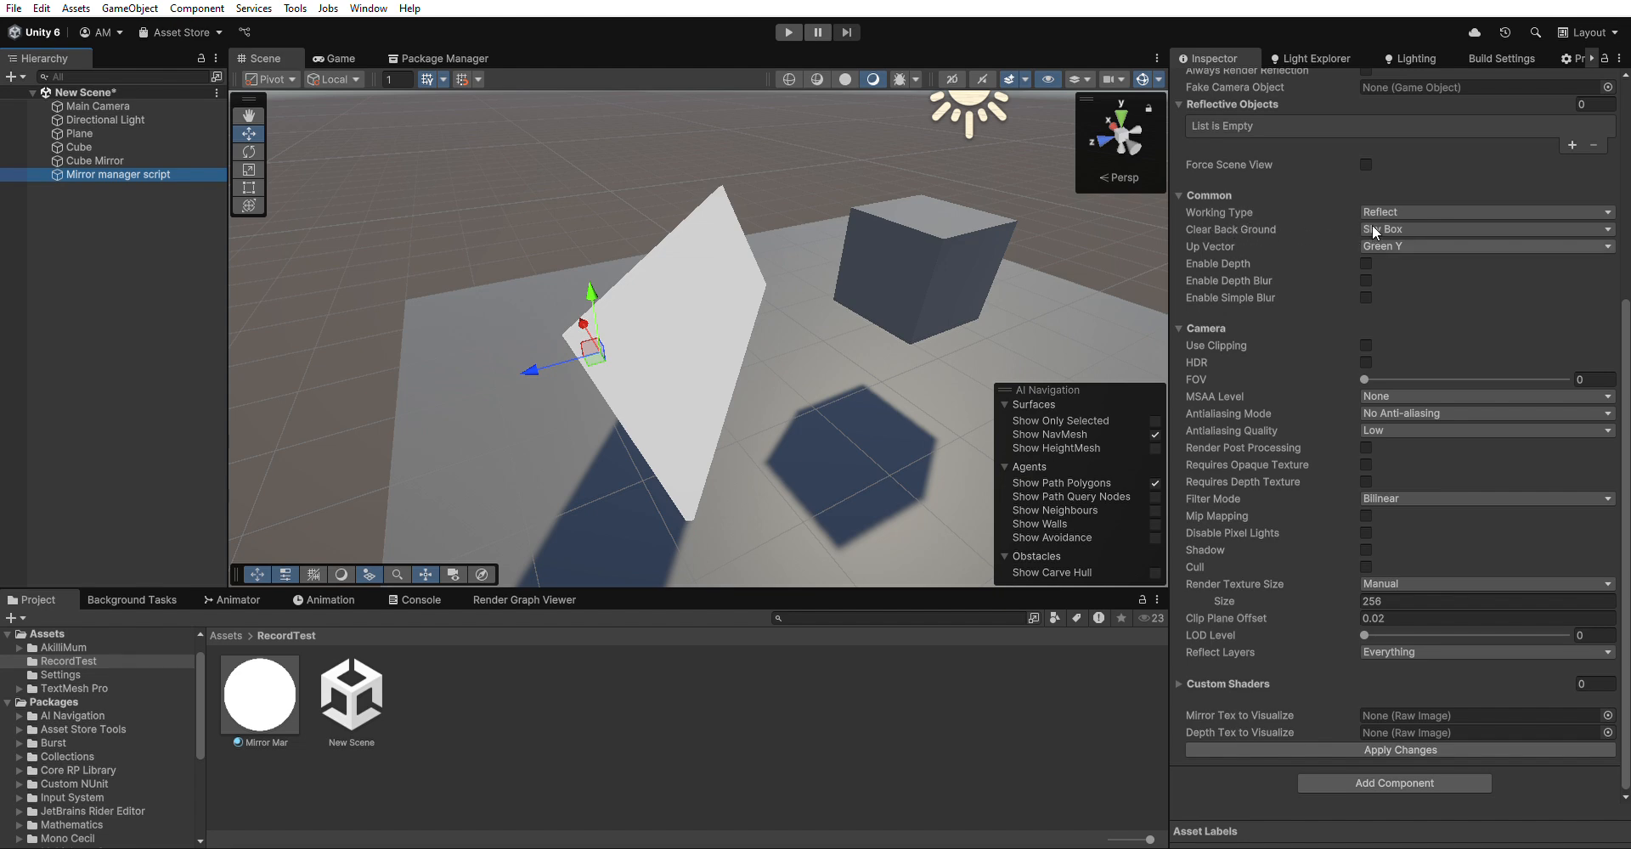
click(1314, 227)
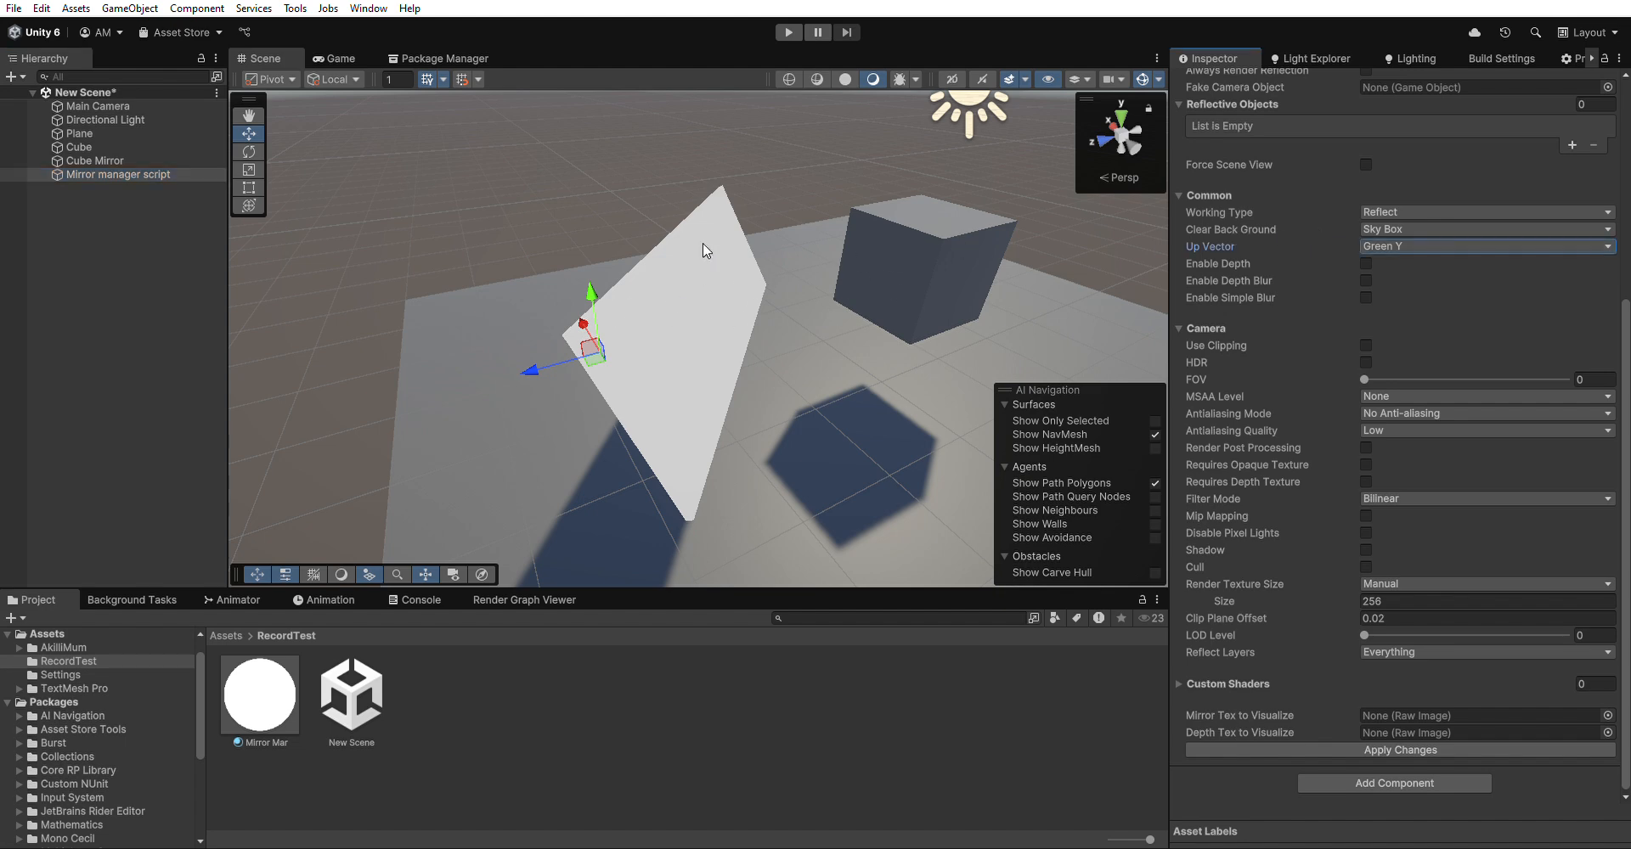
alt+drag(649, 293, 732, 290)
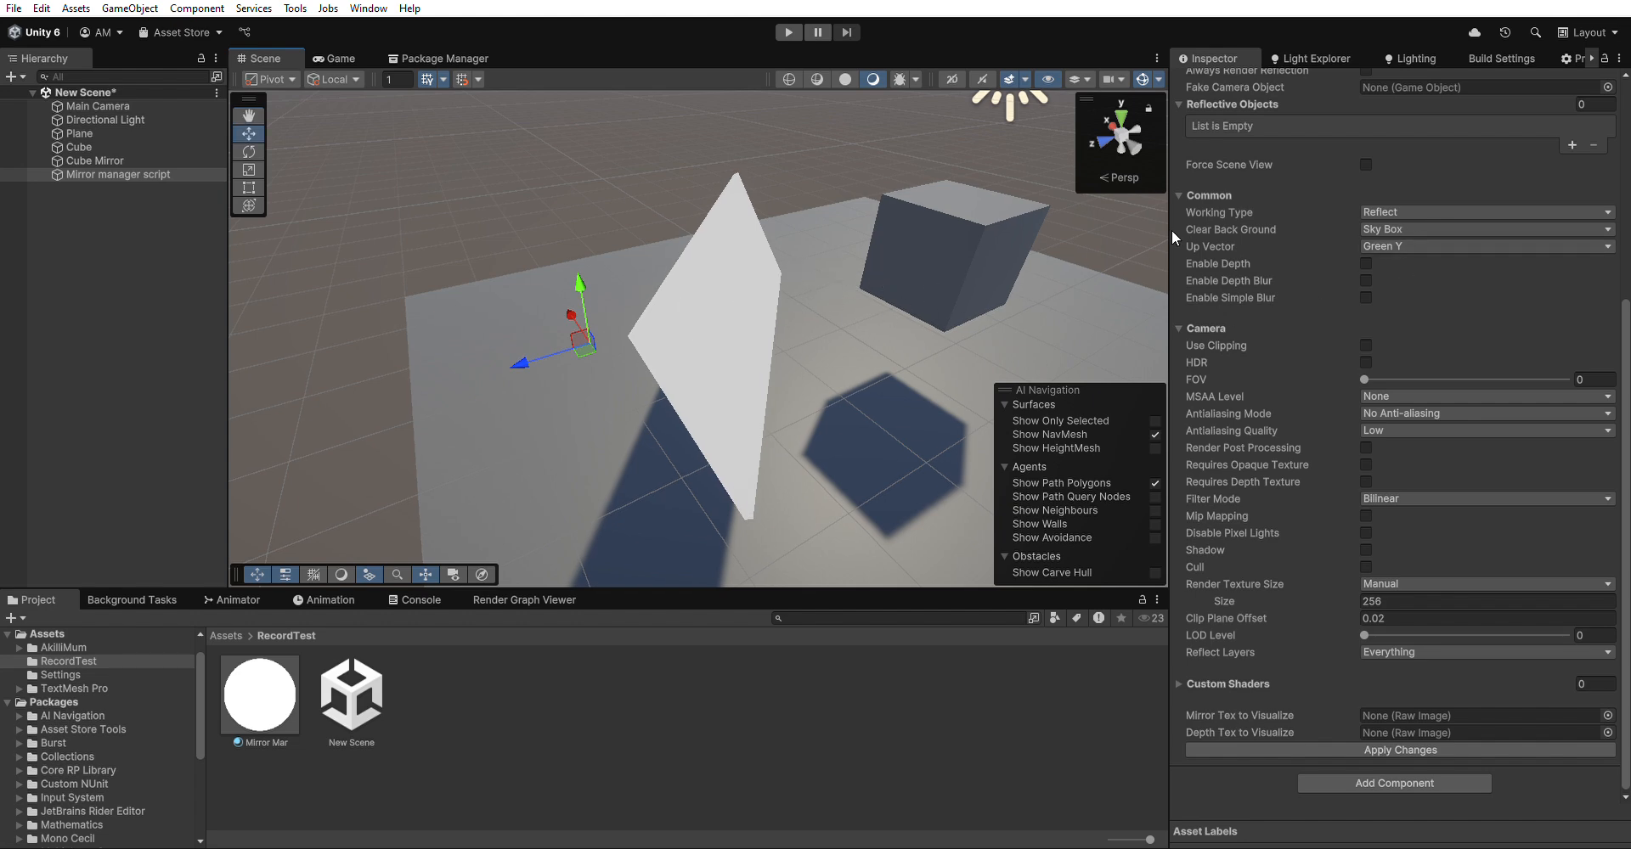
click(111, 161)
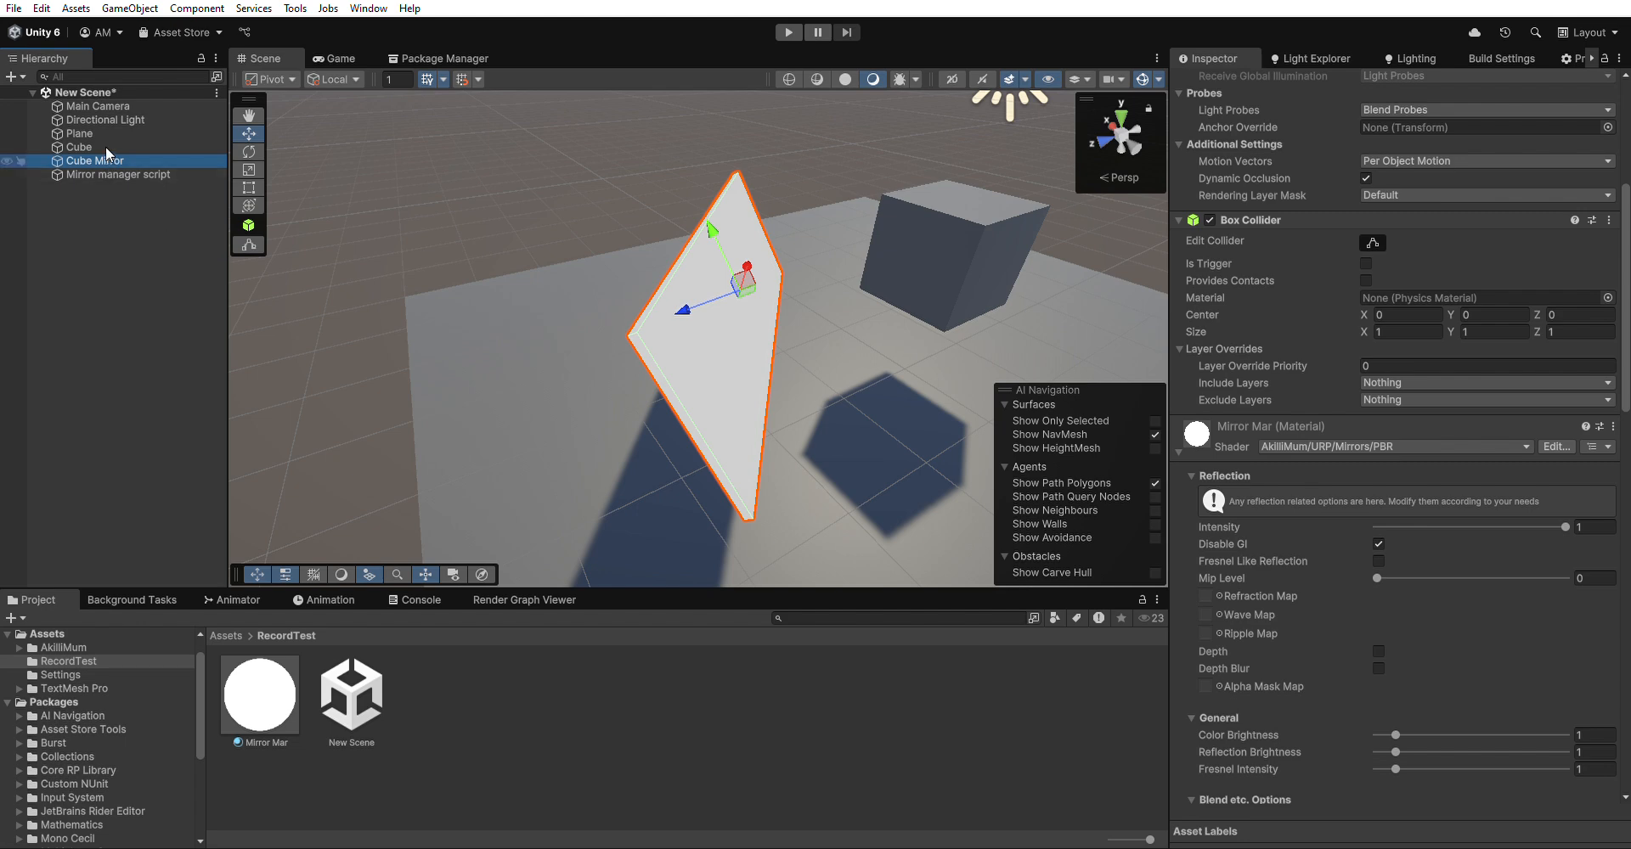
click(110, 174)
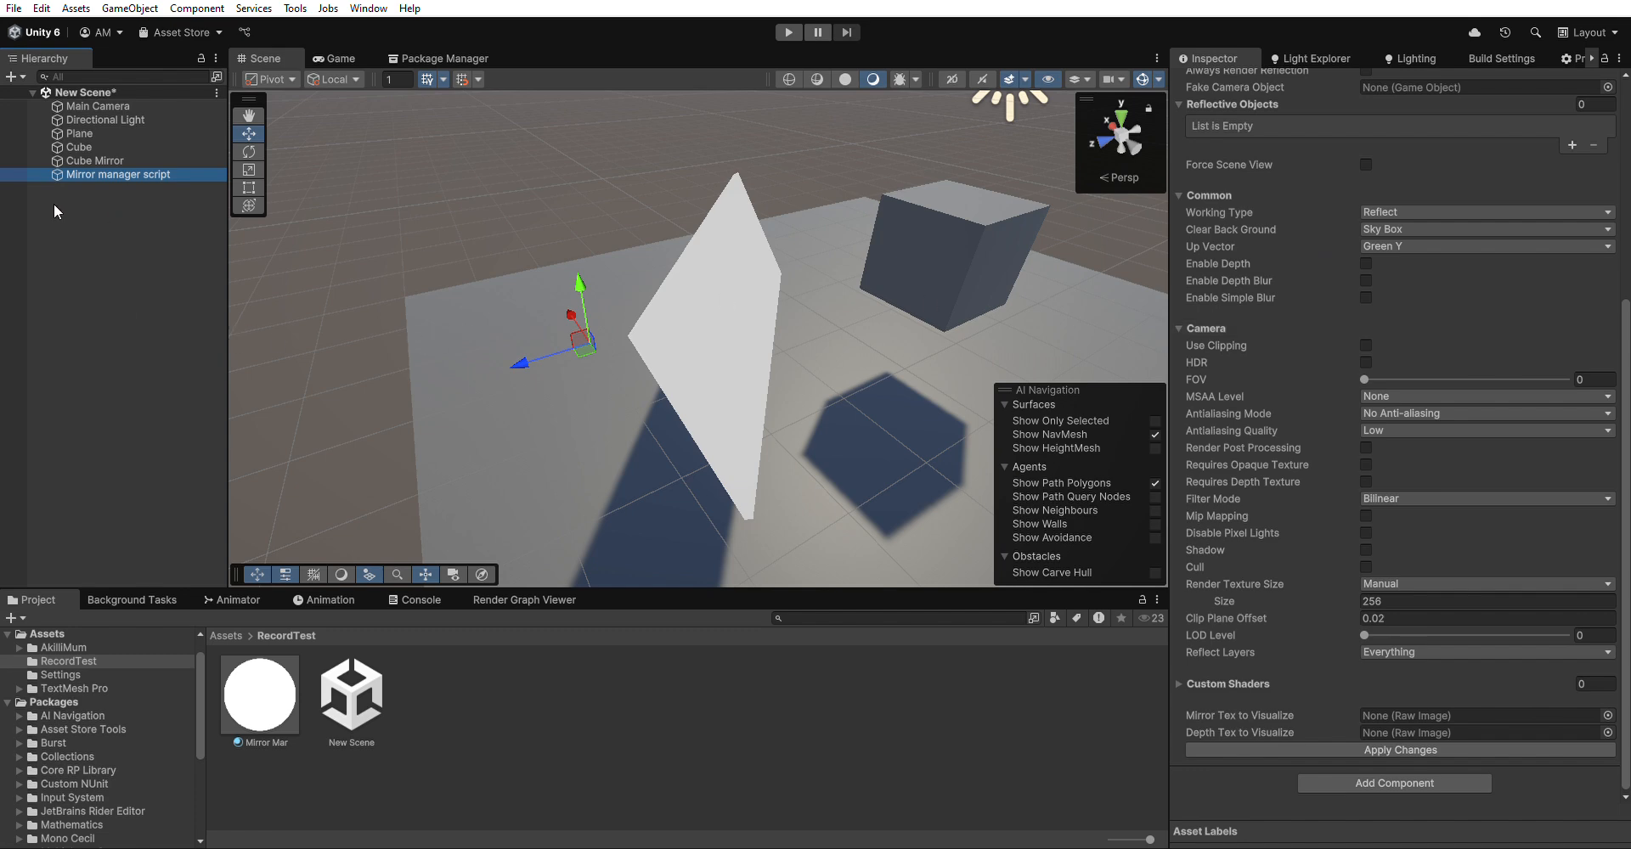
- Create an empty object named Mirror Direction and make it a child of Cube Mirror
click(93, 203)
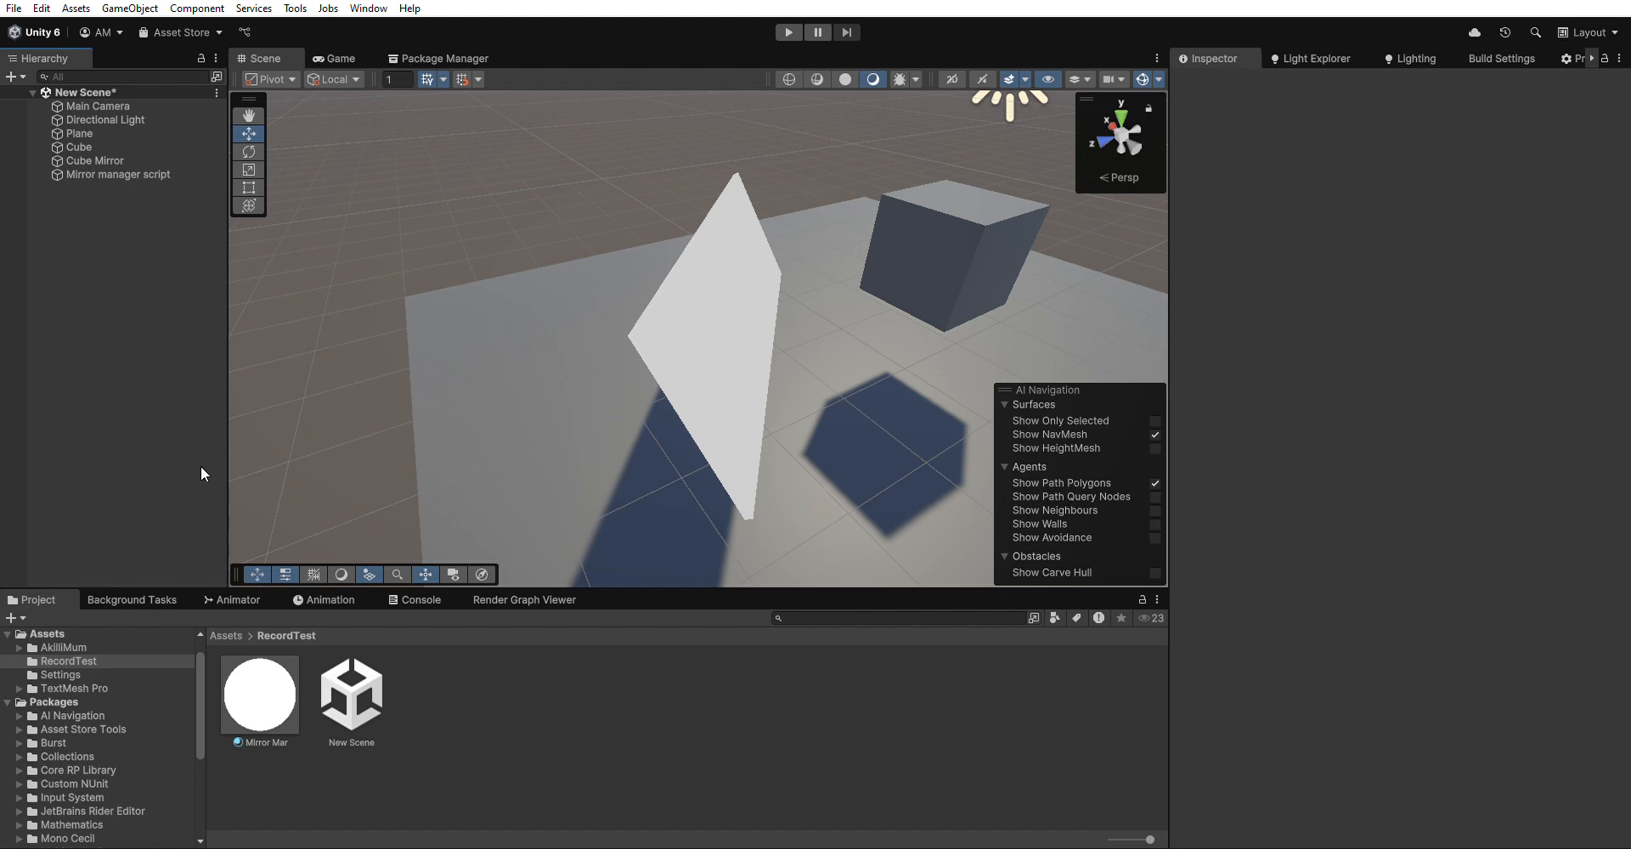
key(ctrl+shift+n)
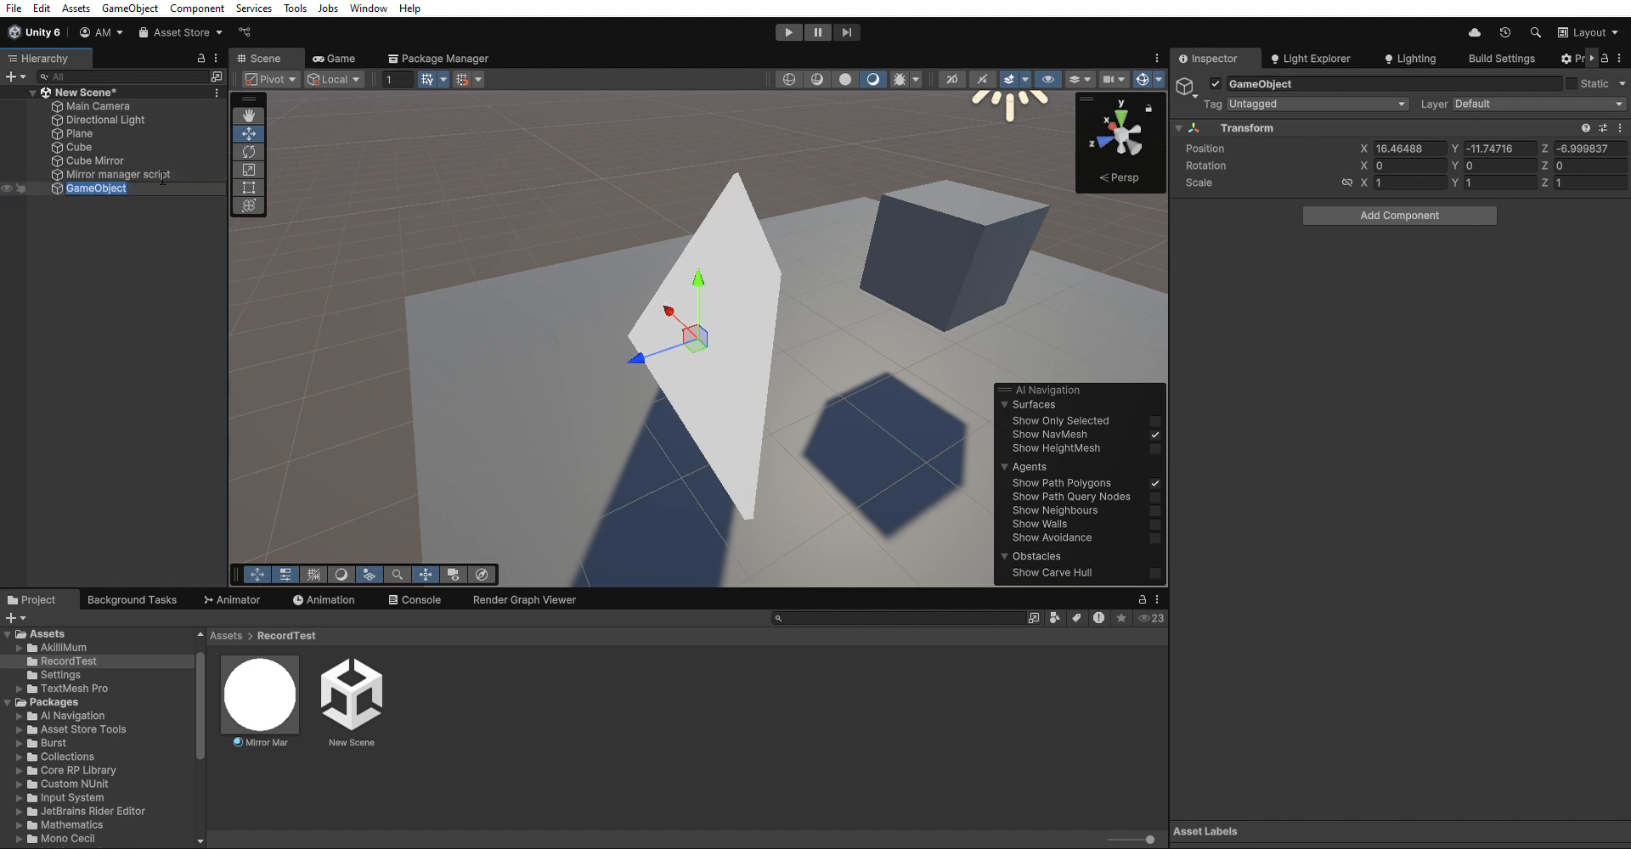
text(Mirror Direction)
key(Return)
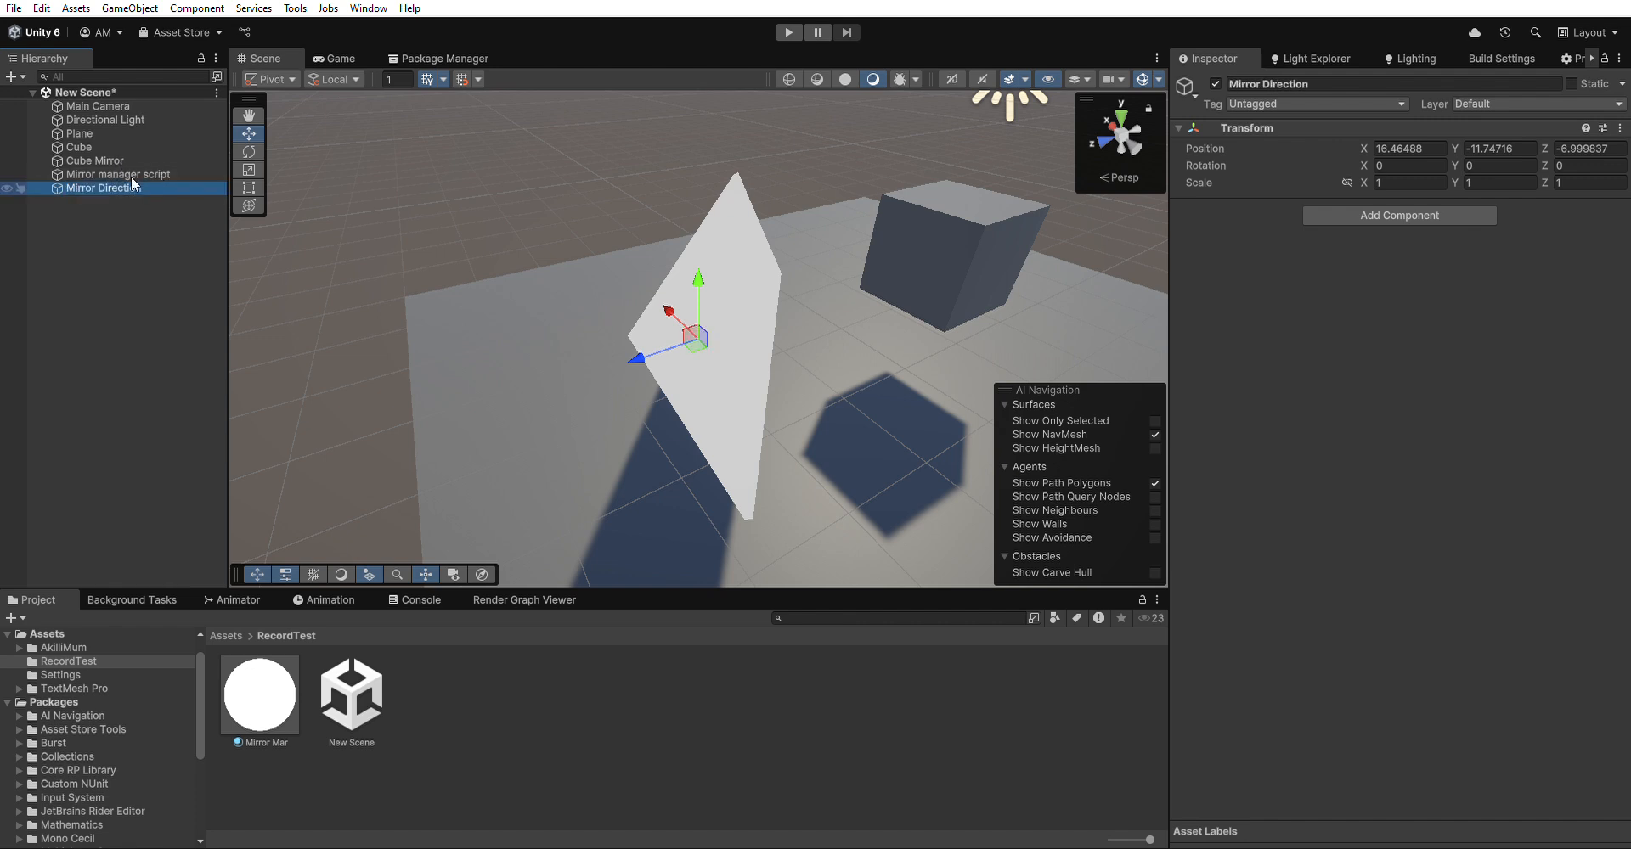
drag(102, 186, 98, 148)
click(107, 159)
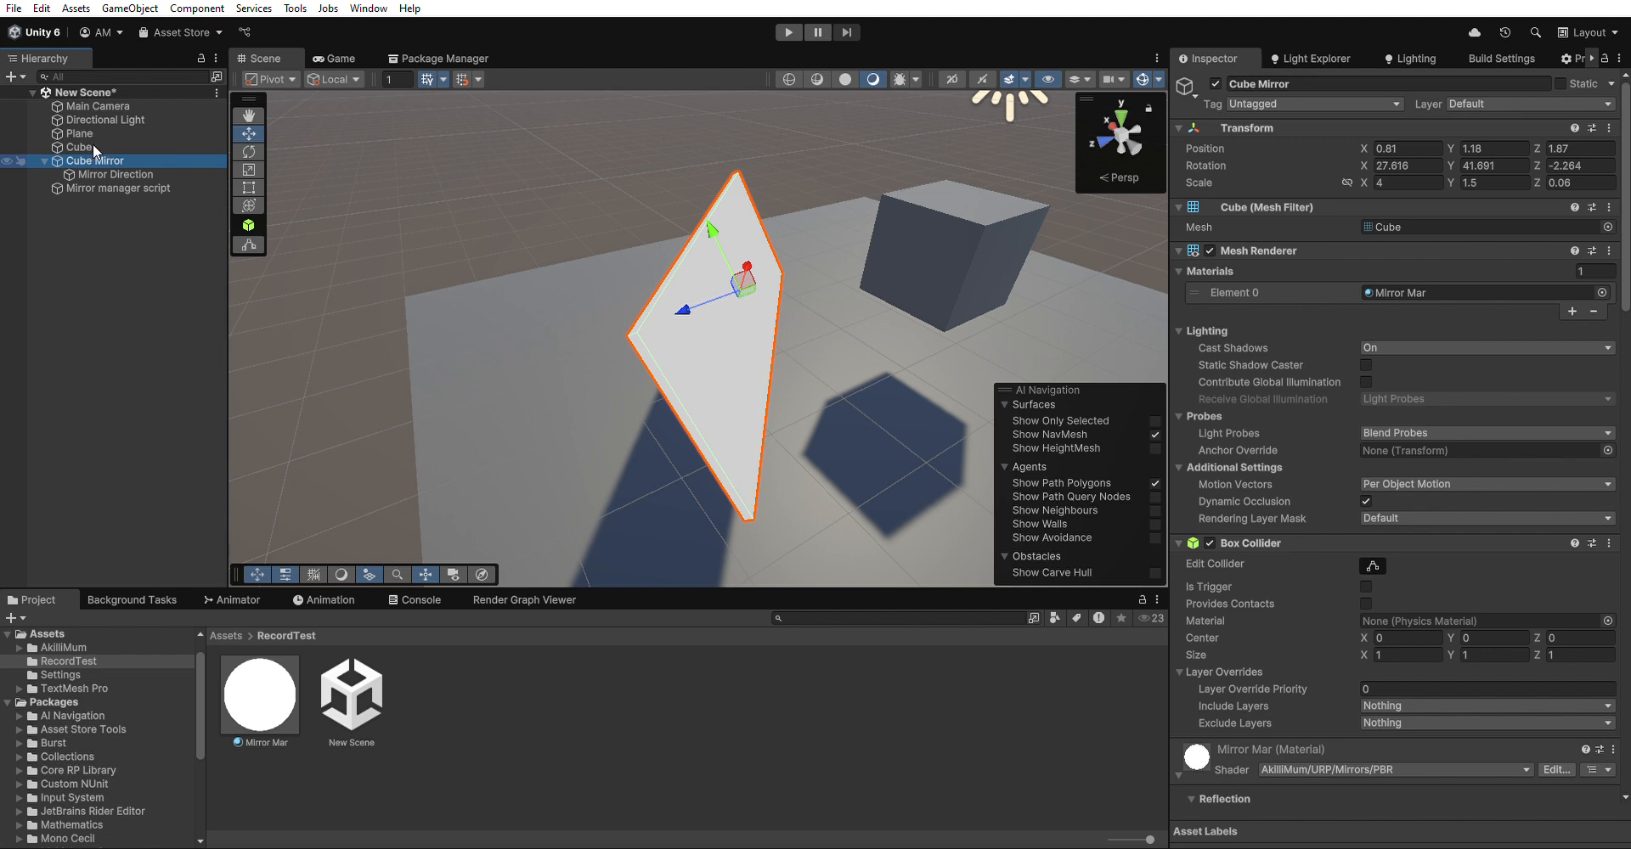
- Check the Mirror Manager's Up Vector setting against the axes of Mirror Direction
mouse_move(95, 174)
mouse_down()
mouse_move(101, 221)
mouse_move(92, 159)
mouse_up()
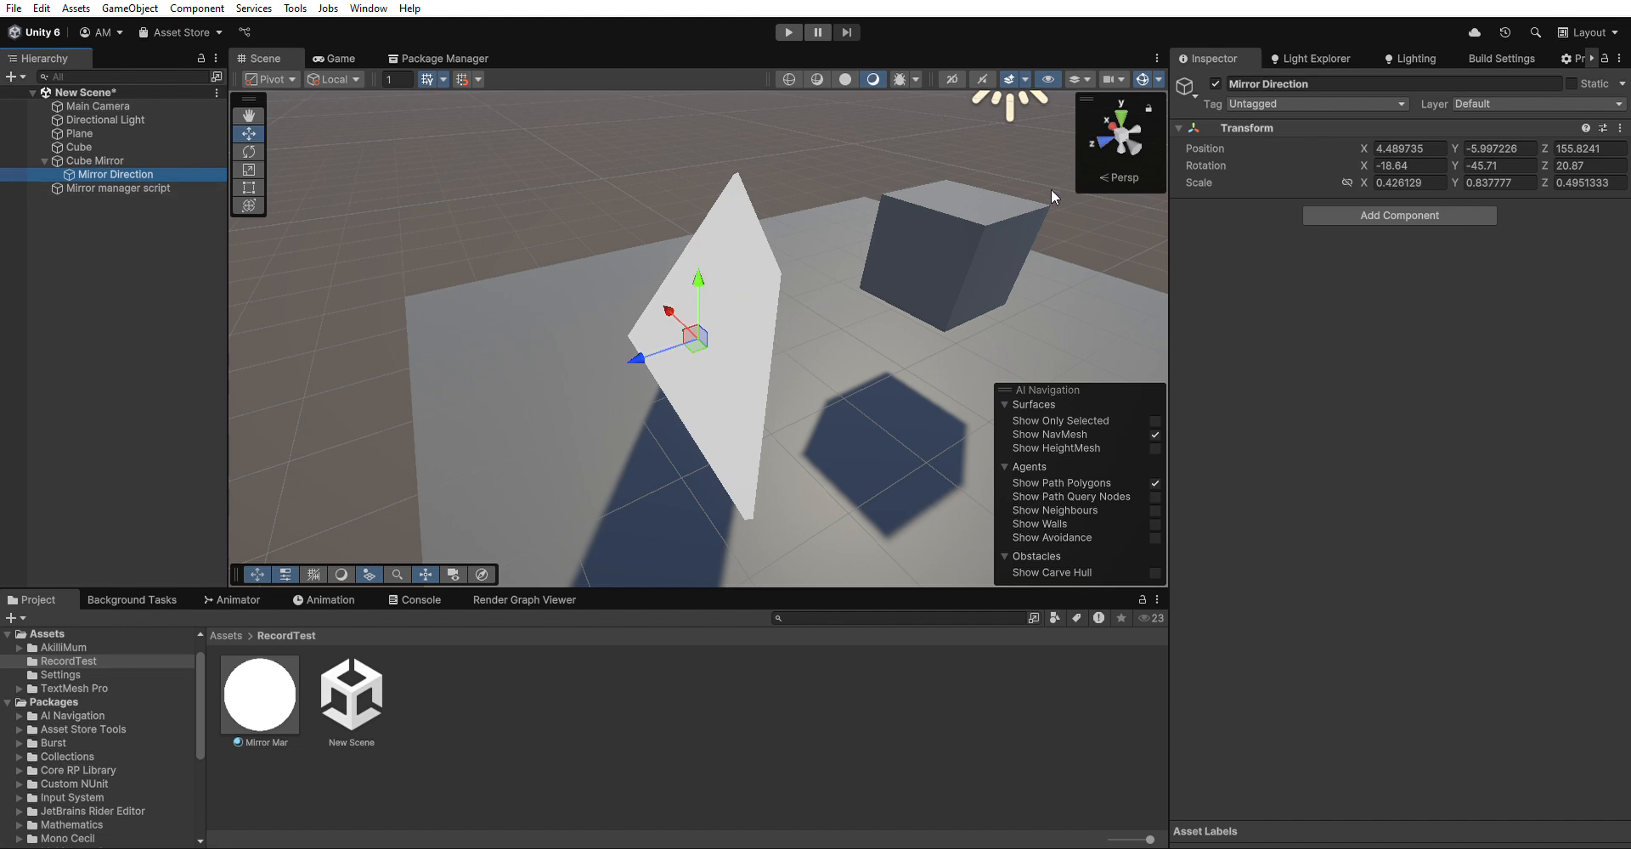
click(136, 185)
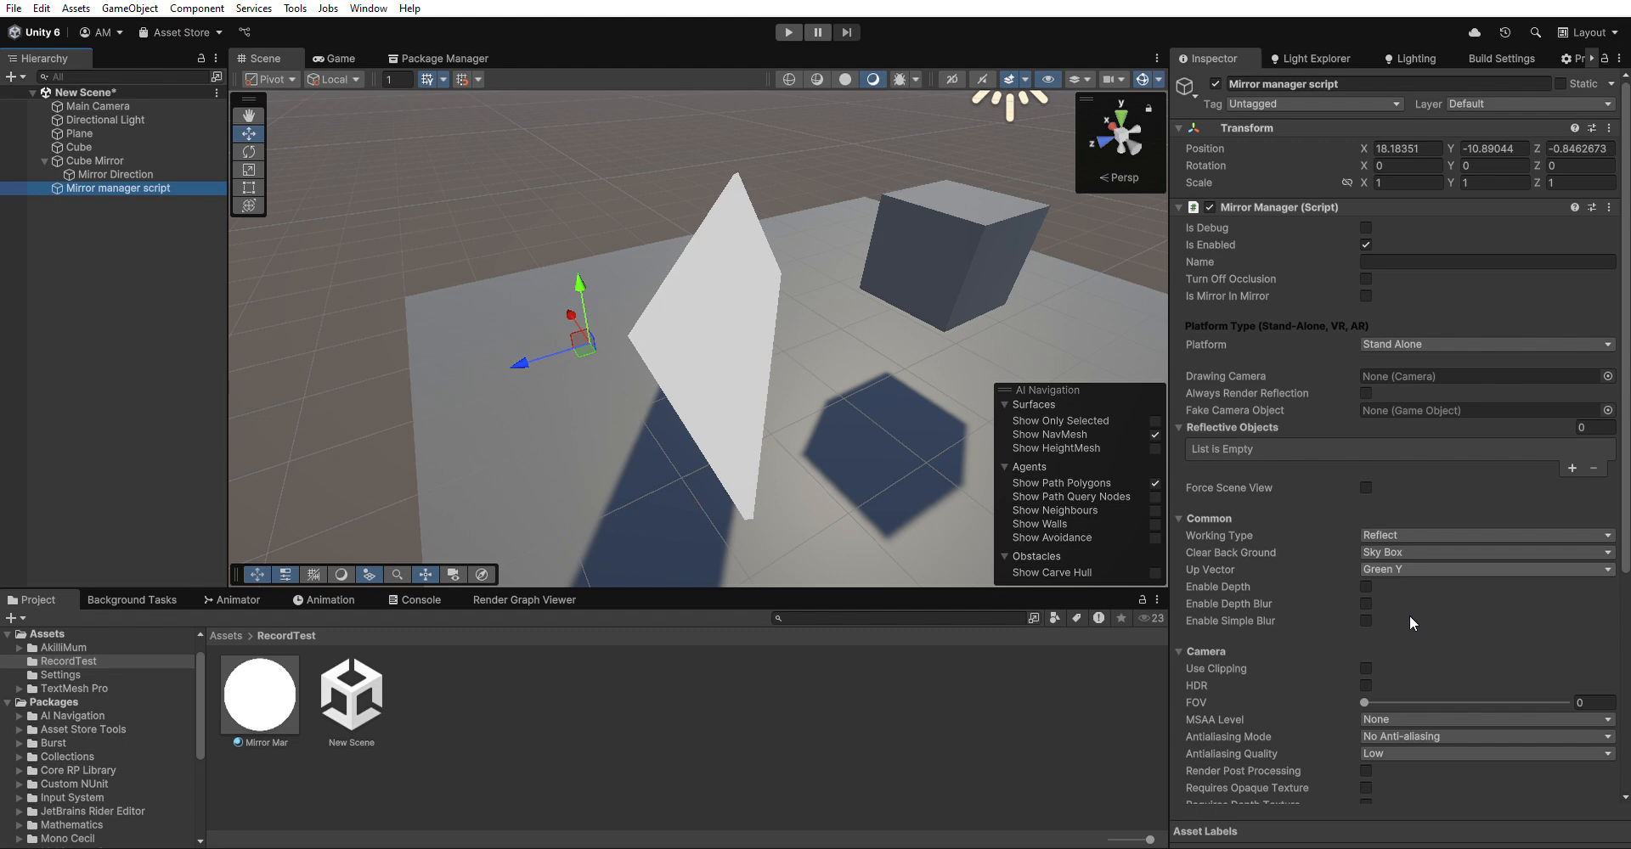
click(1293, 554)
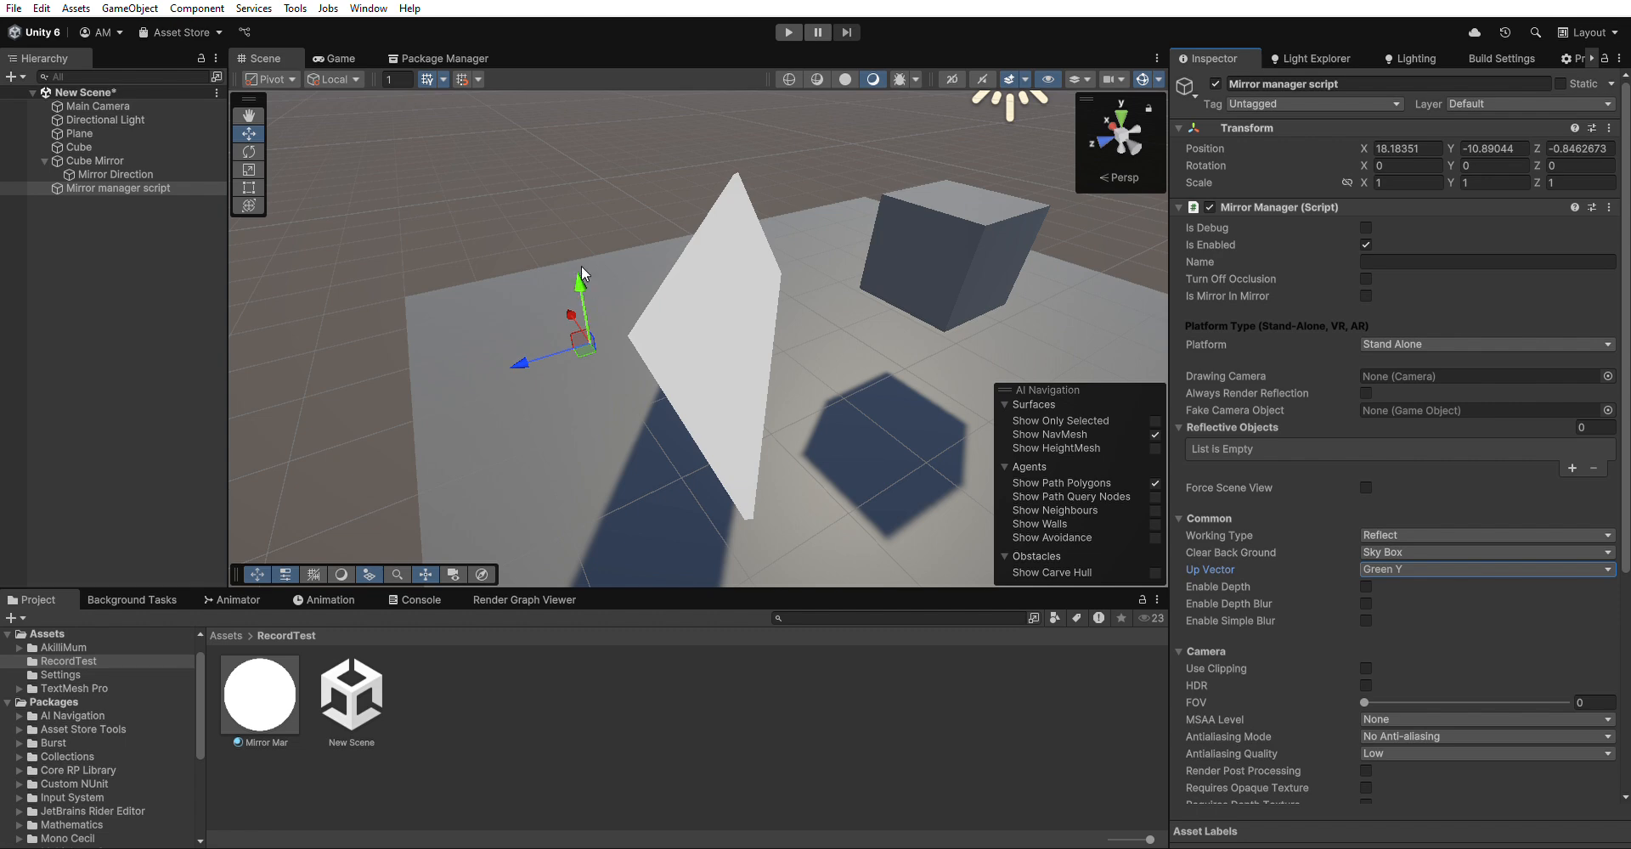
- Try to rotate Mirror Direction freely so its green Y axis points out of the mirror surface
click(85, 173)
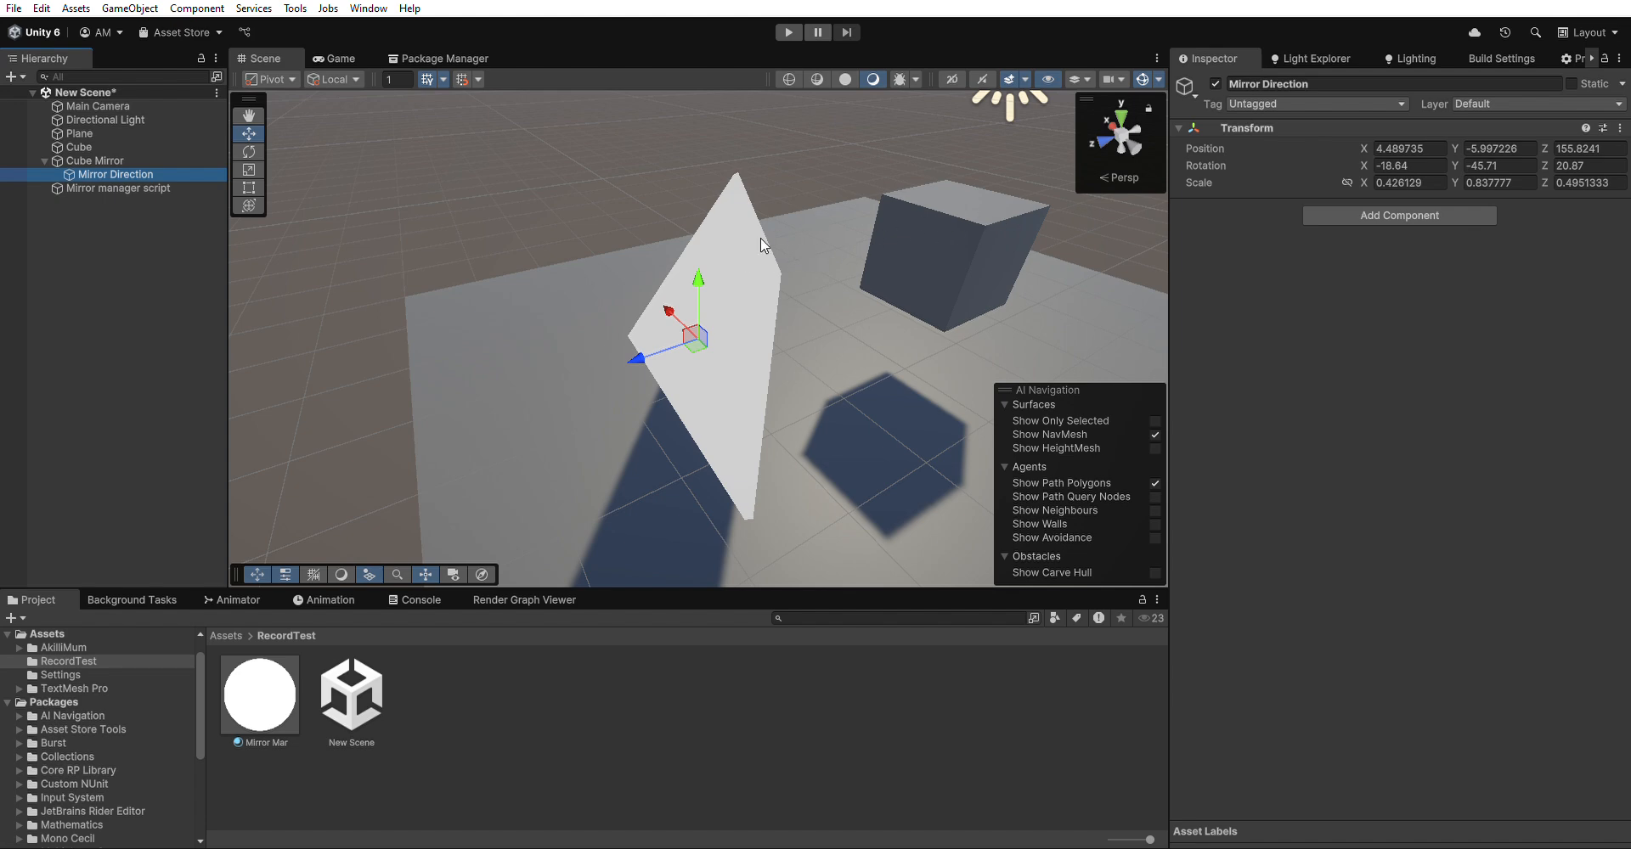
key(e)
drag(718, 298, 614, 264)
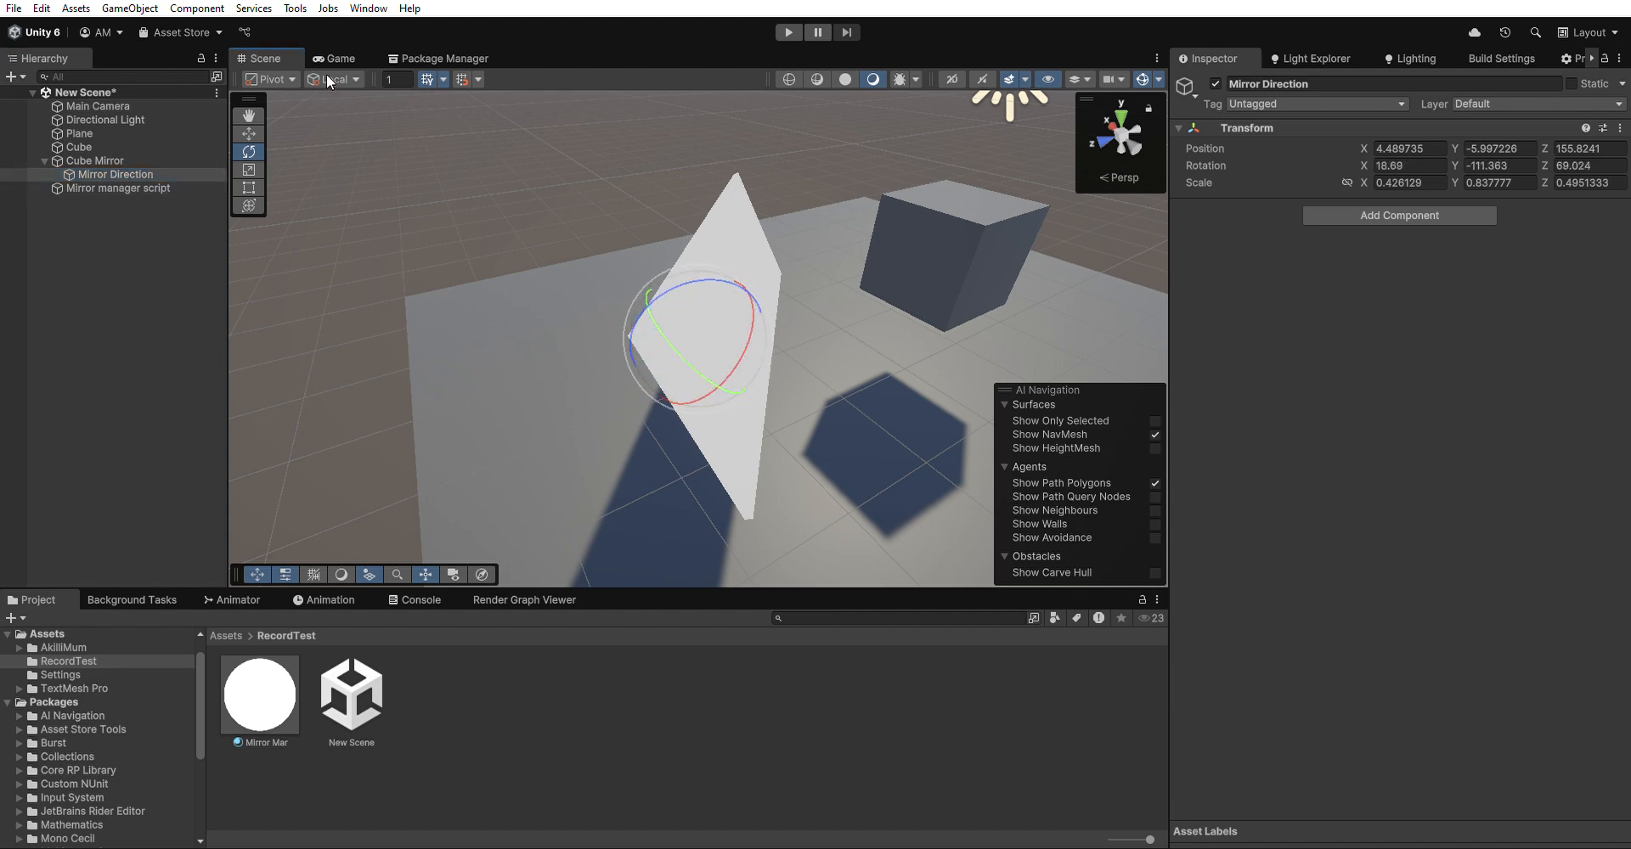
key(w)
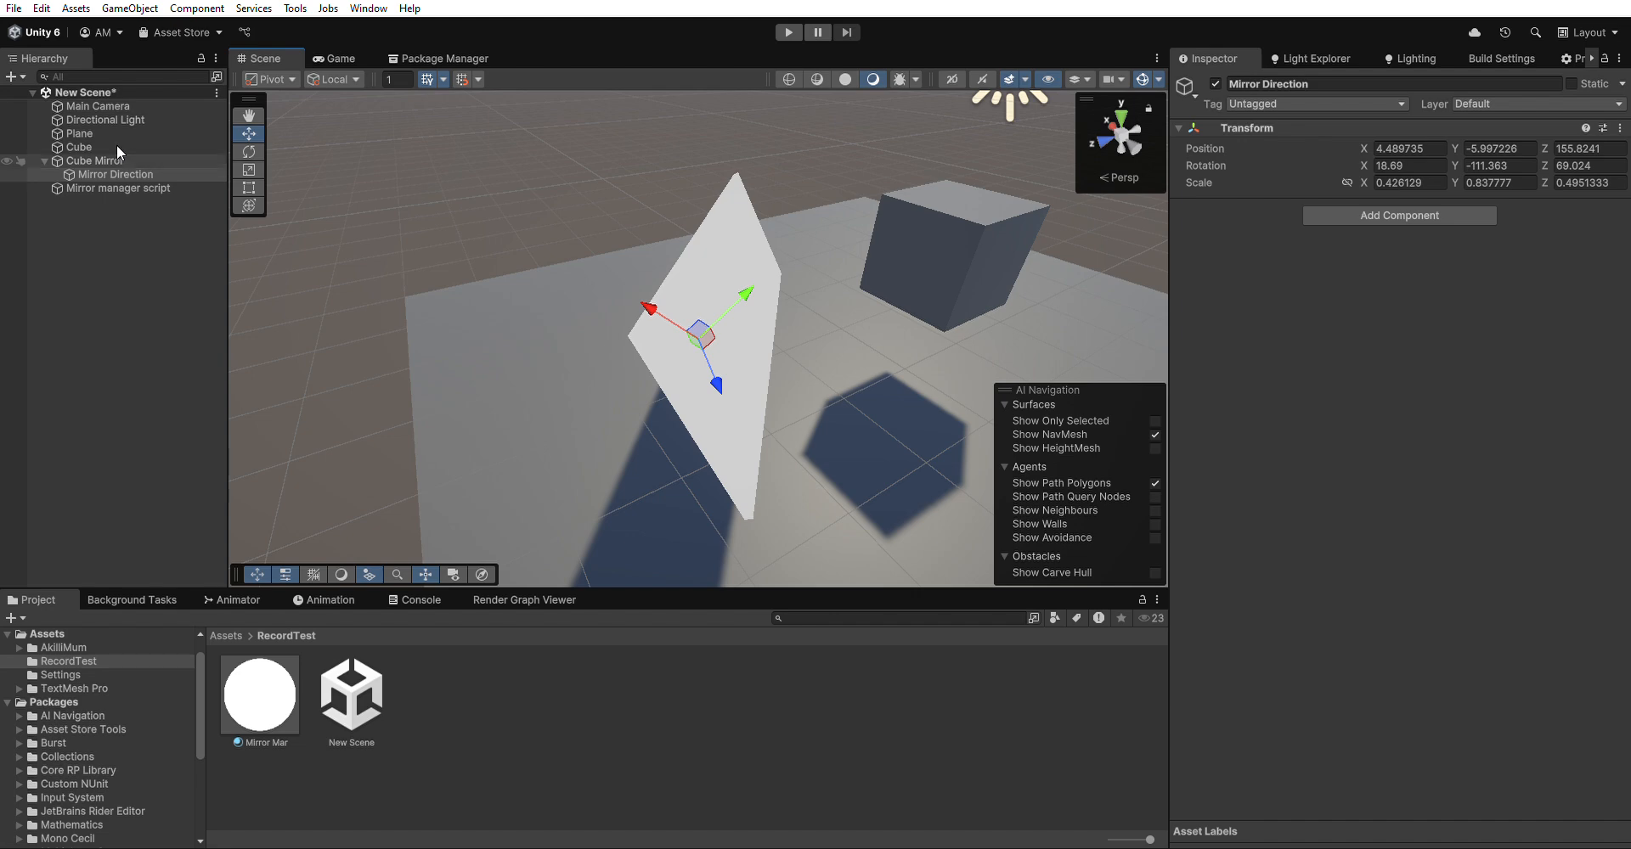
- Reset Mirror Direction's transform to position 0, rotation 0 and scale 1
right_click(1437, 124)
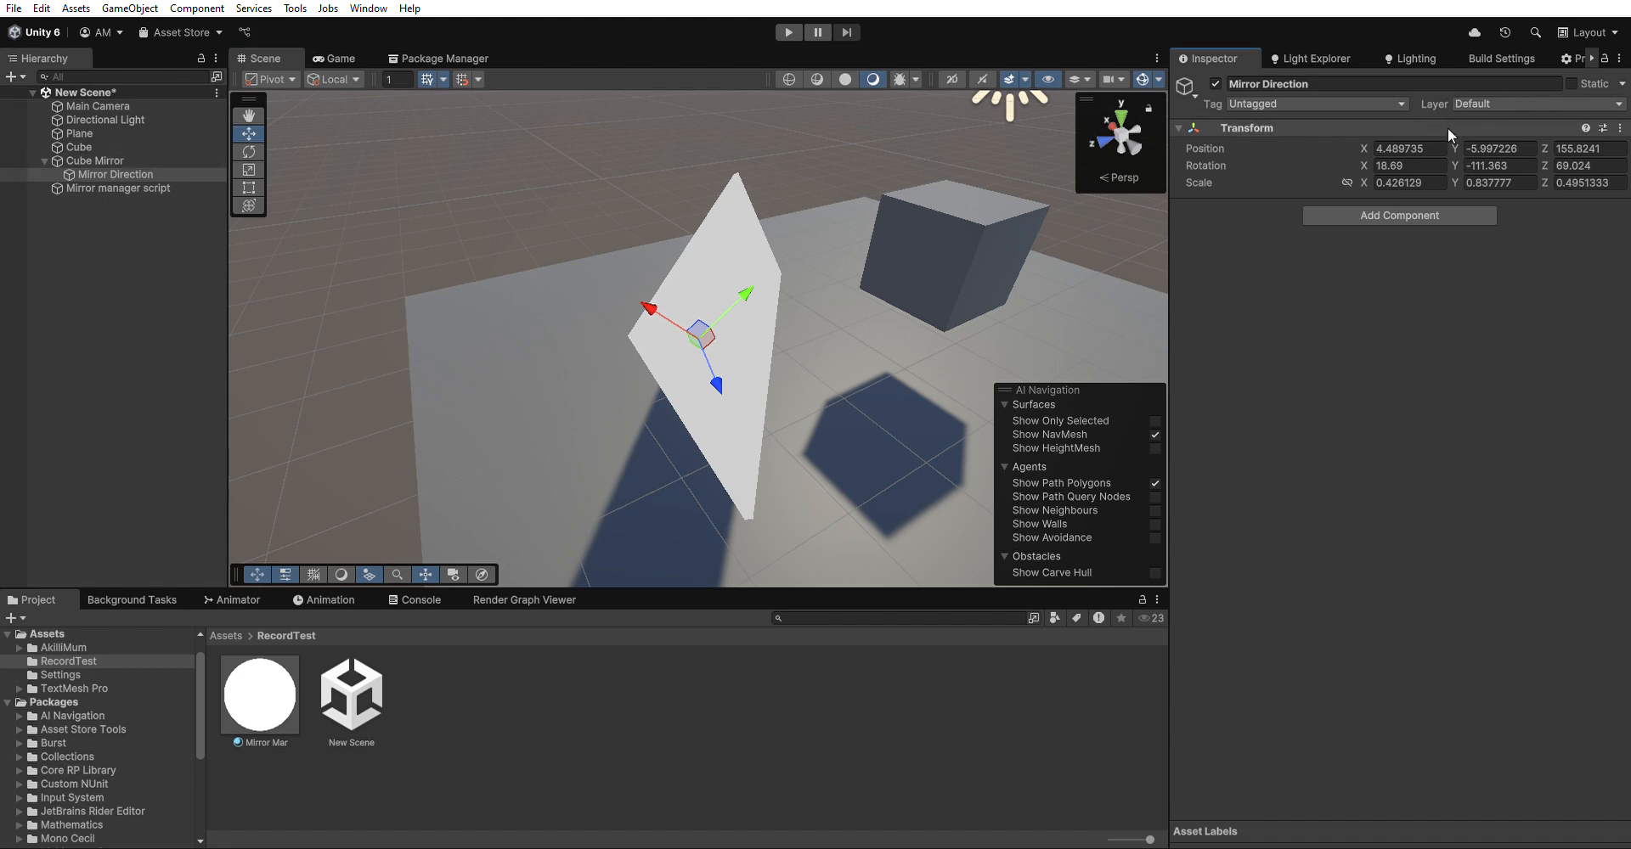
click(1448, 128)
click(99, 159)
click(106, 174)
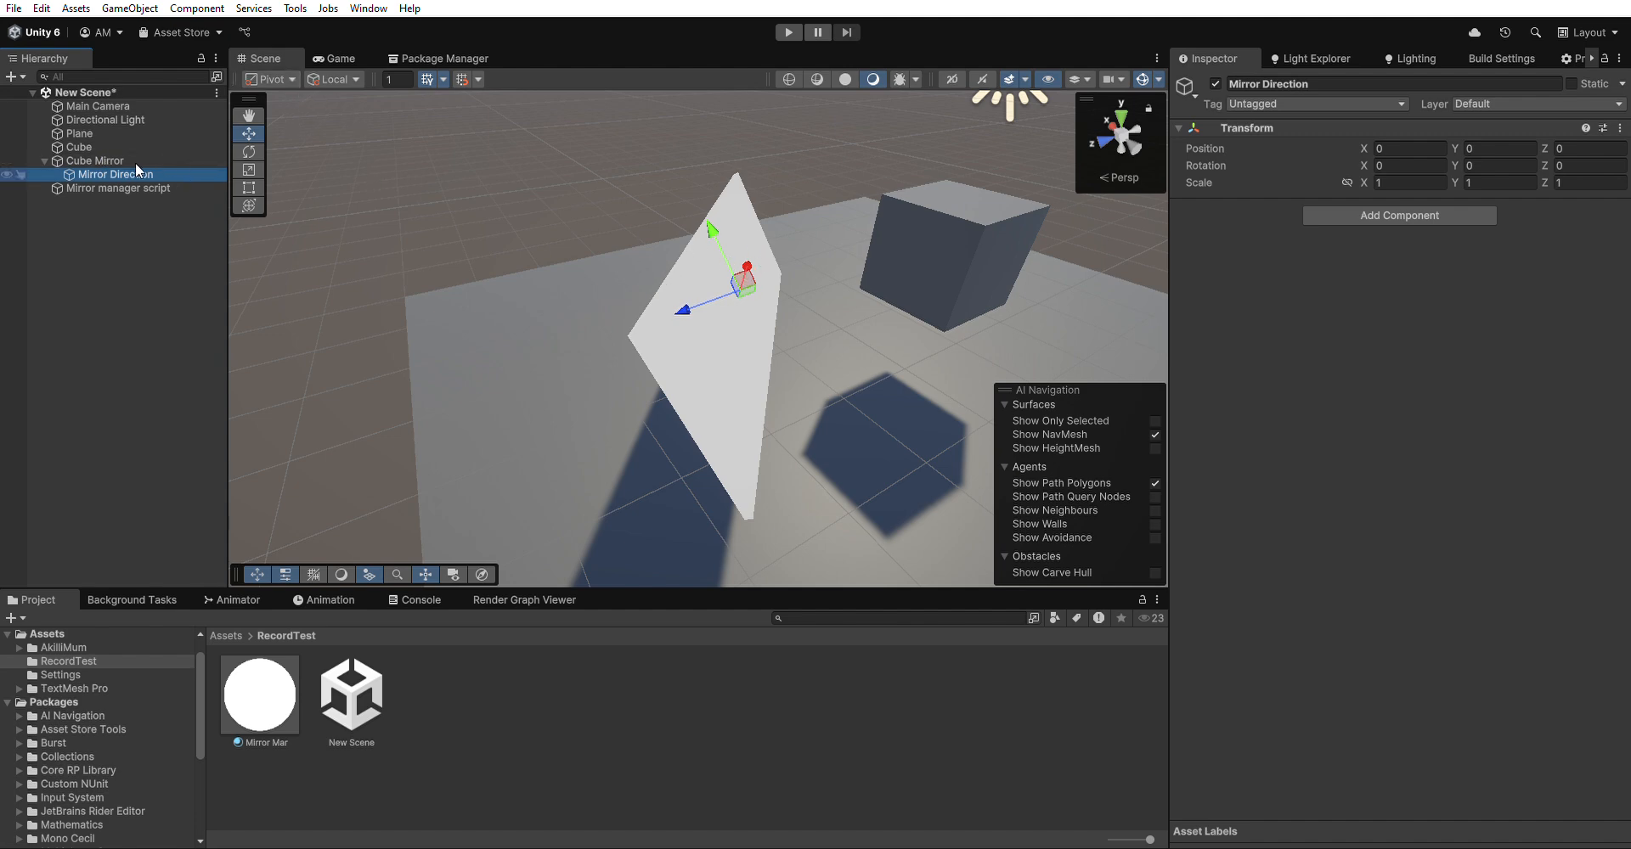
- Set the transform handles to Center and Global, and rotate Mirror Direction to about -31.7, 25.5, -25.6 degrees
click(325, 79)
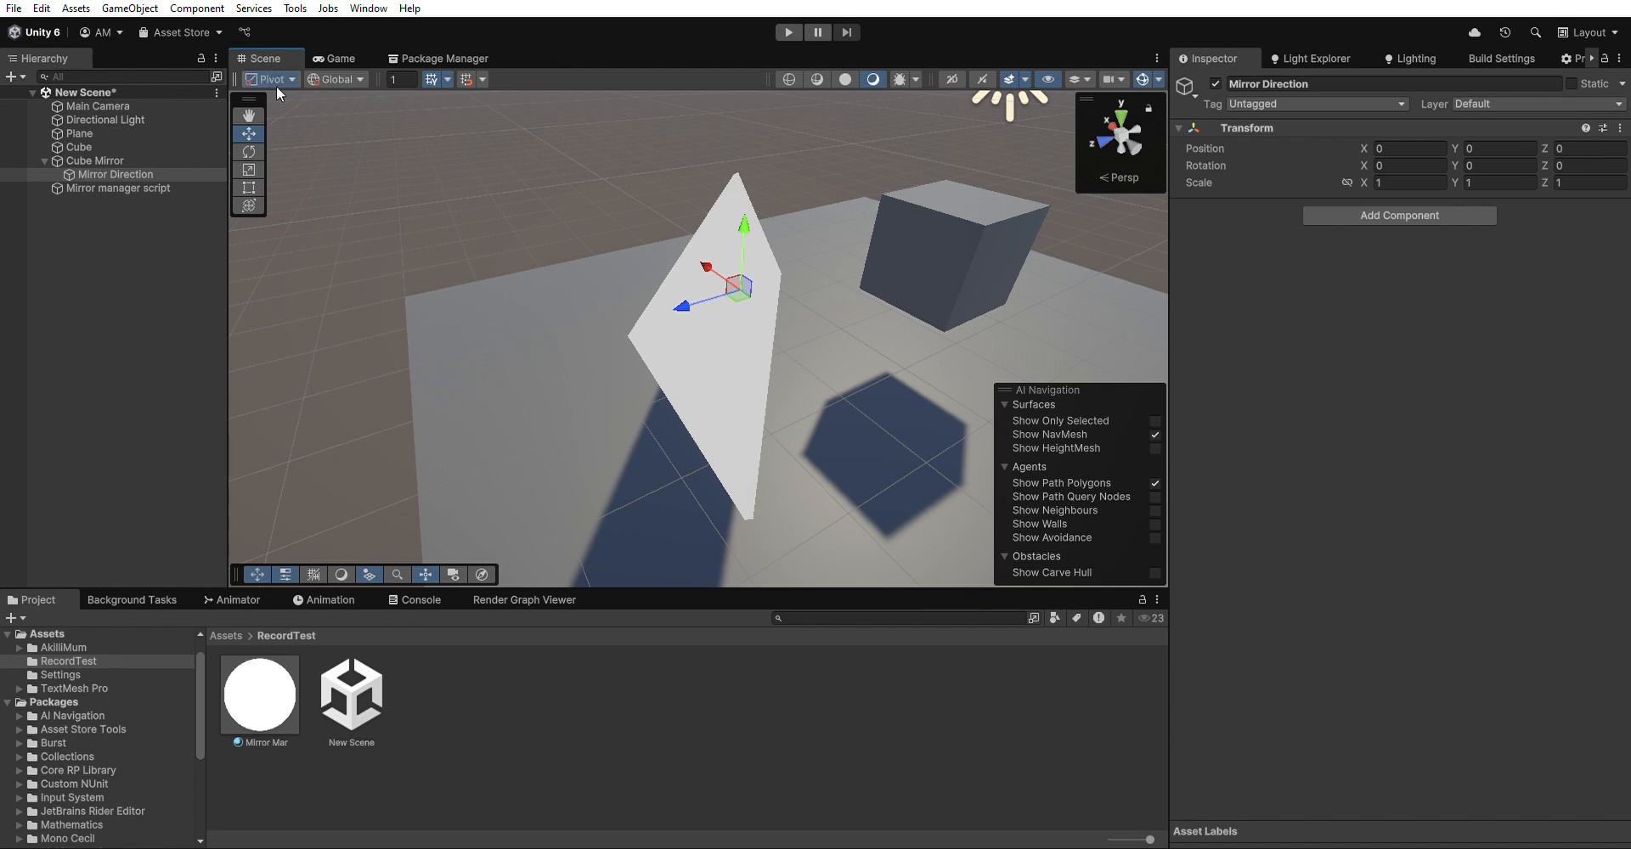
click(284, 84)
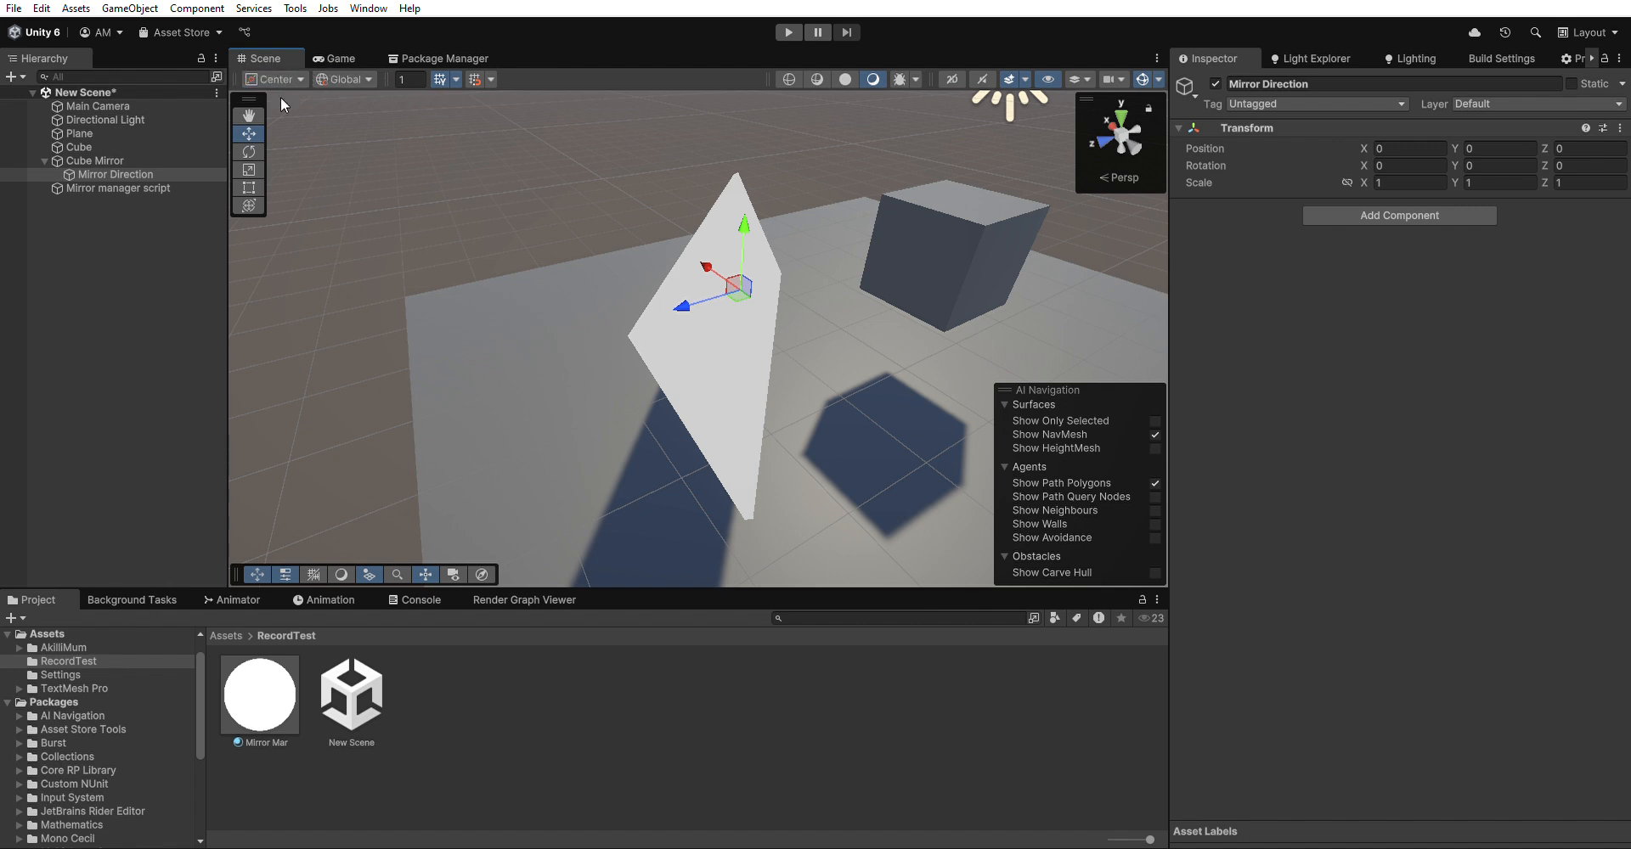
key(e)
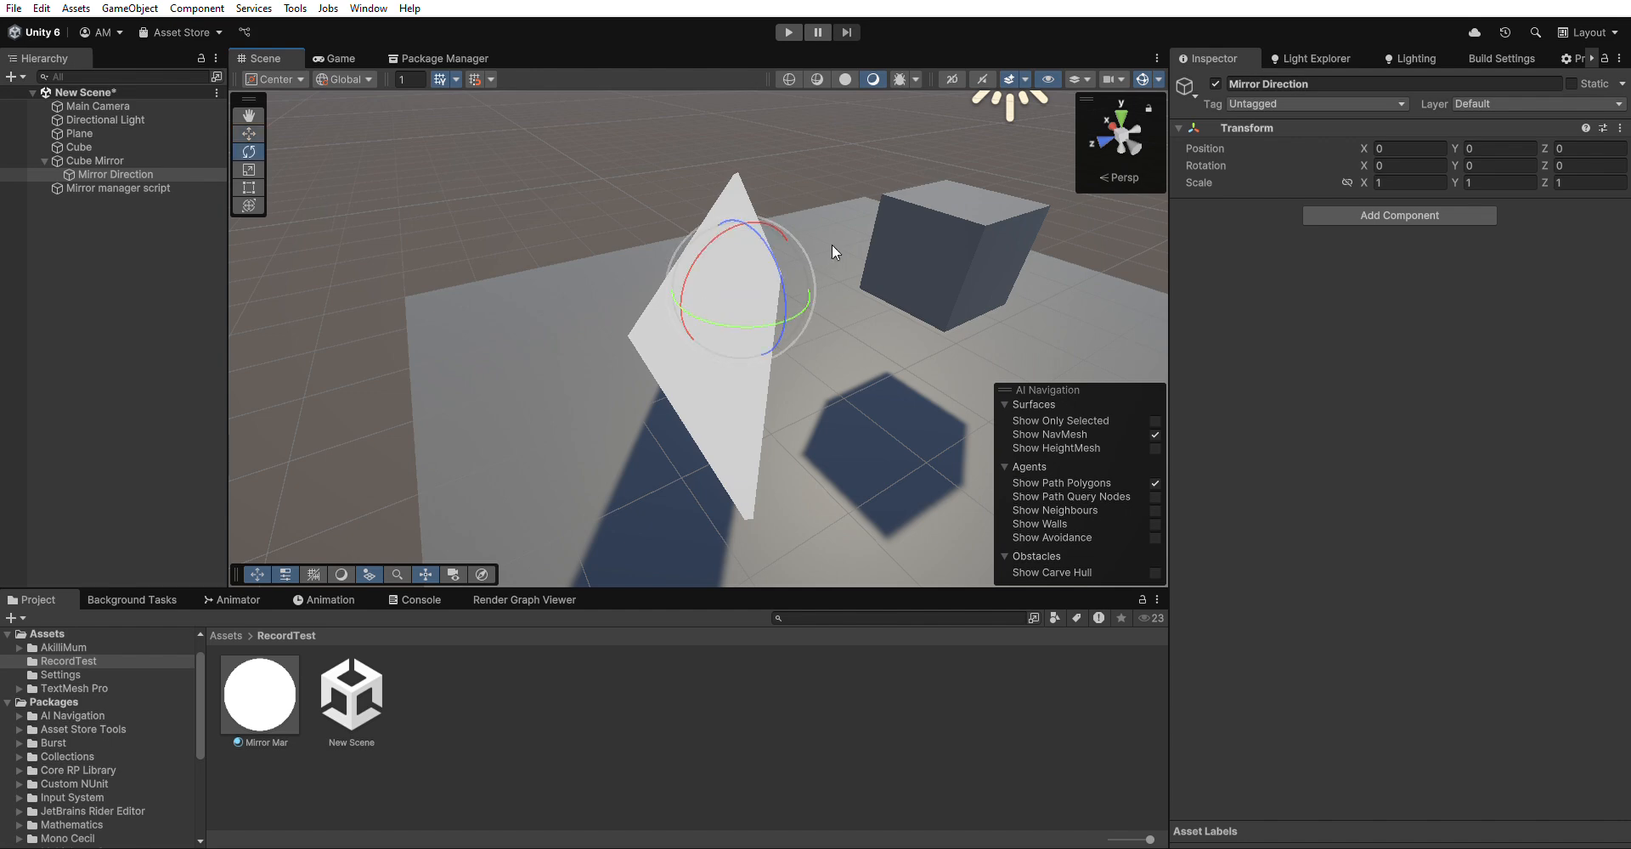
drag(814, 273, 820, 368)
key(w)
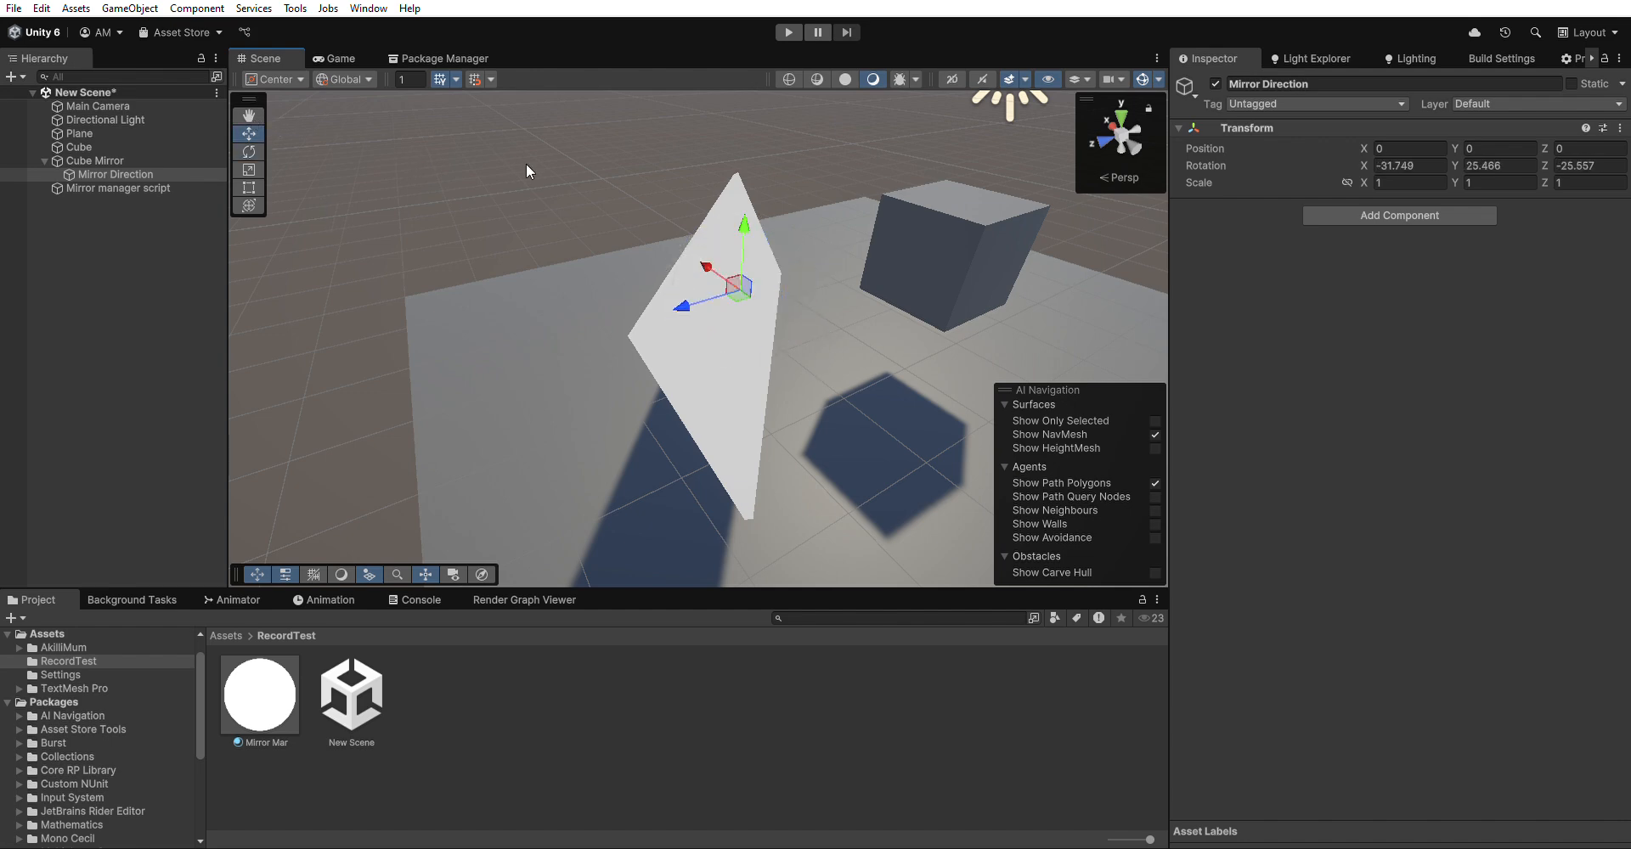
- Set the transform handles back to Pivot and Local, and rotate Mirror Direction to about -67, 79.5, -69.7 degrees
key(e)
key(x)
key(w)
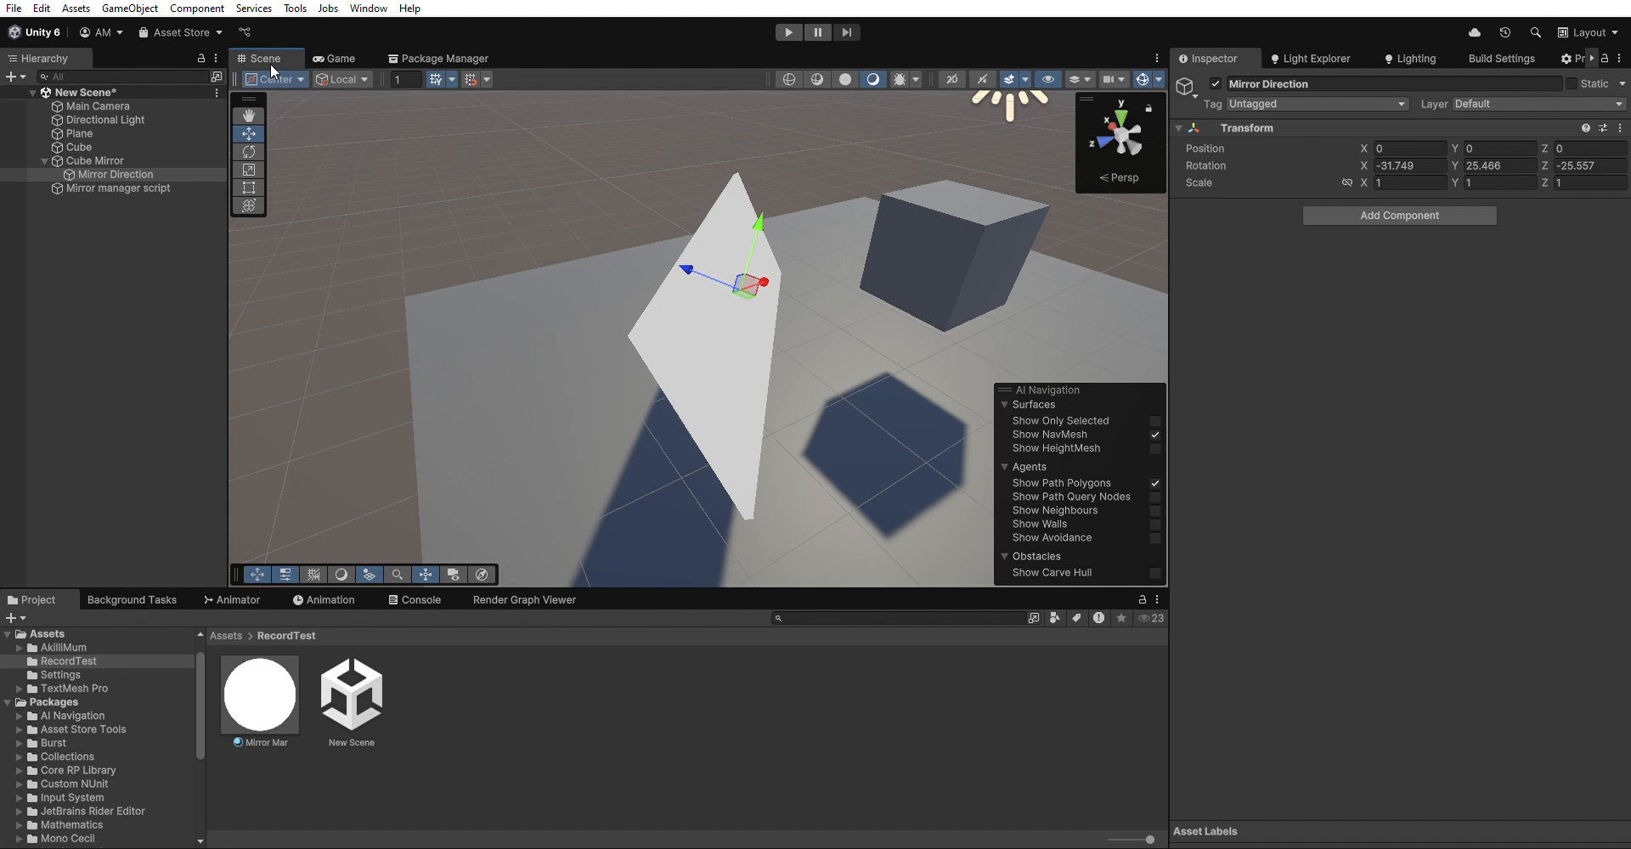
click(292, 79)
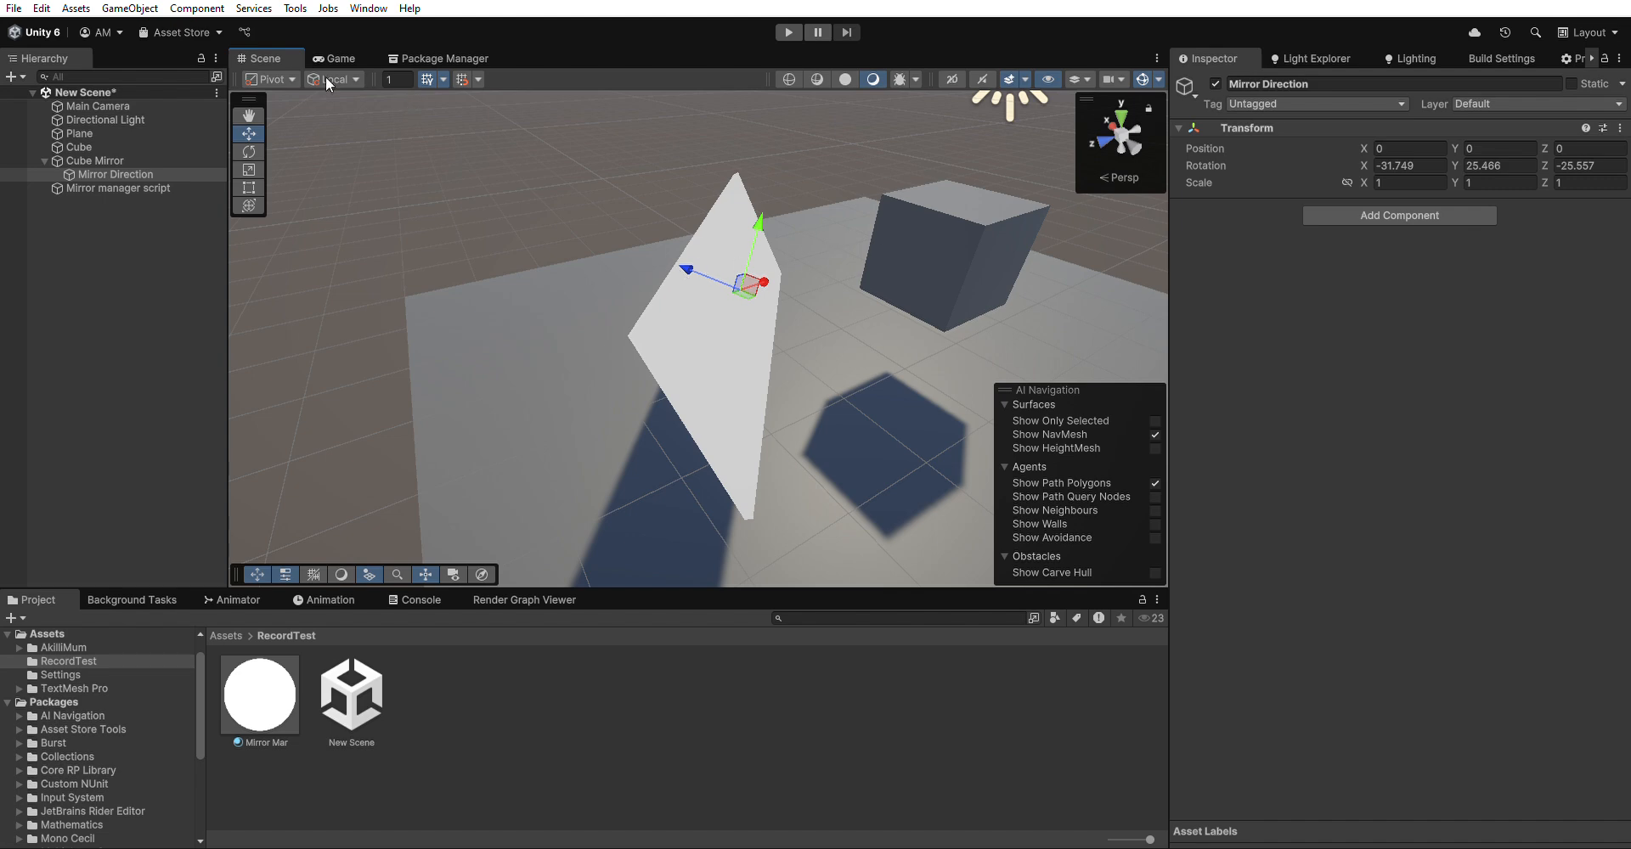
click(249, 151)
drag(716, 237, 431, 99)
click(249, 133)
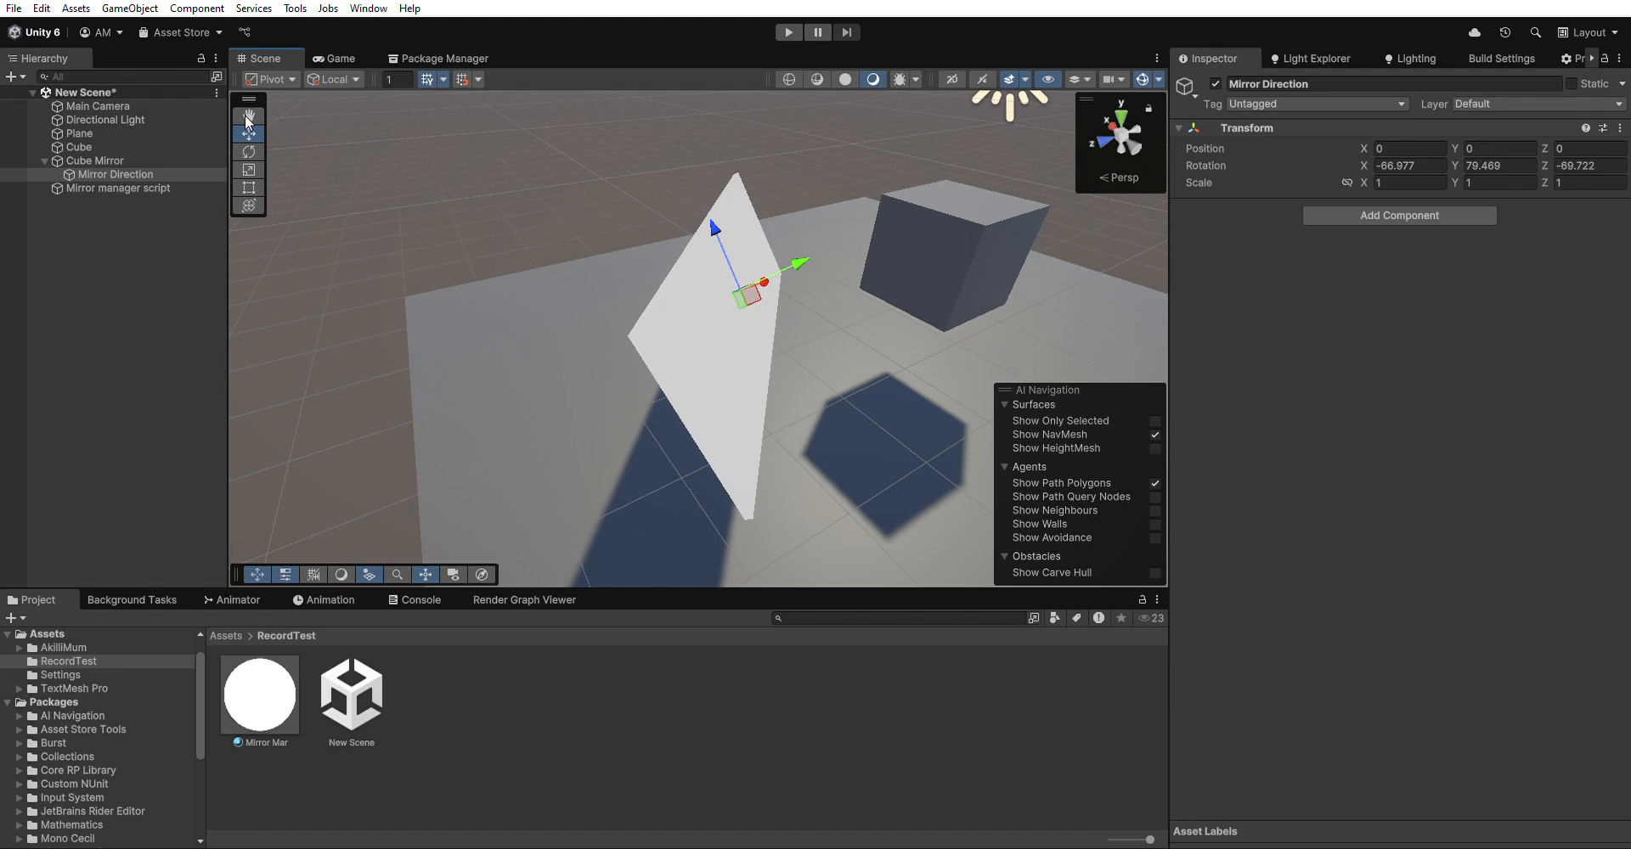
- Examine from the sides and from above how Mirror Direction's green Y axis lines up with the mirror surface
right_drag(773, 269, 830, 262)
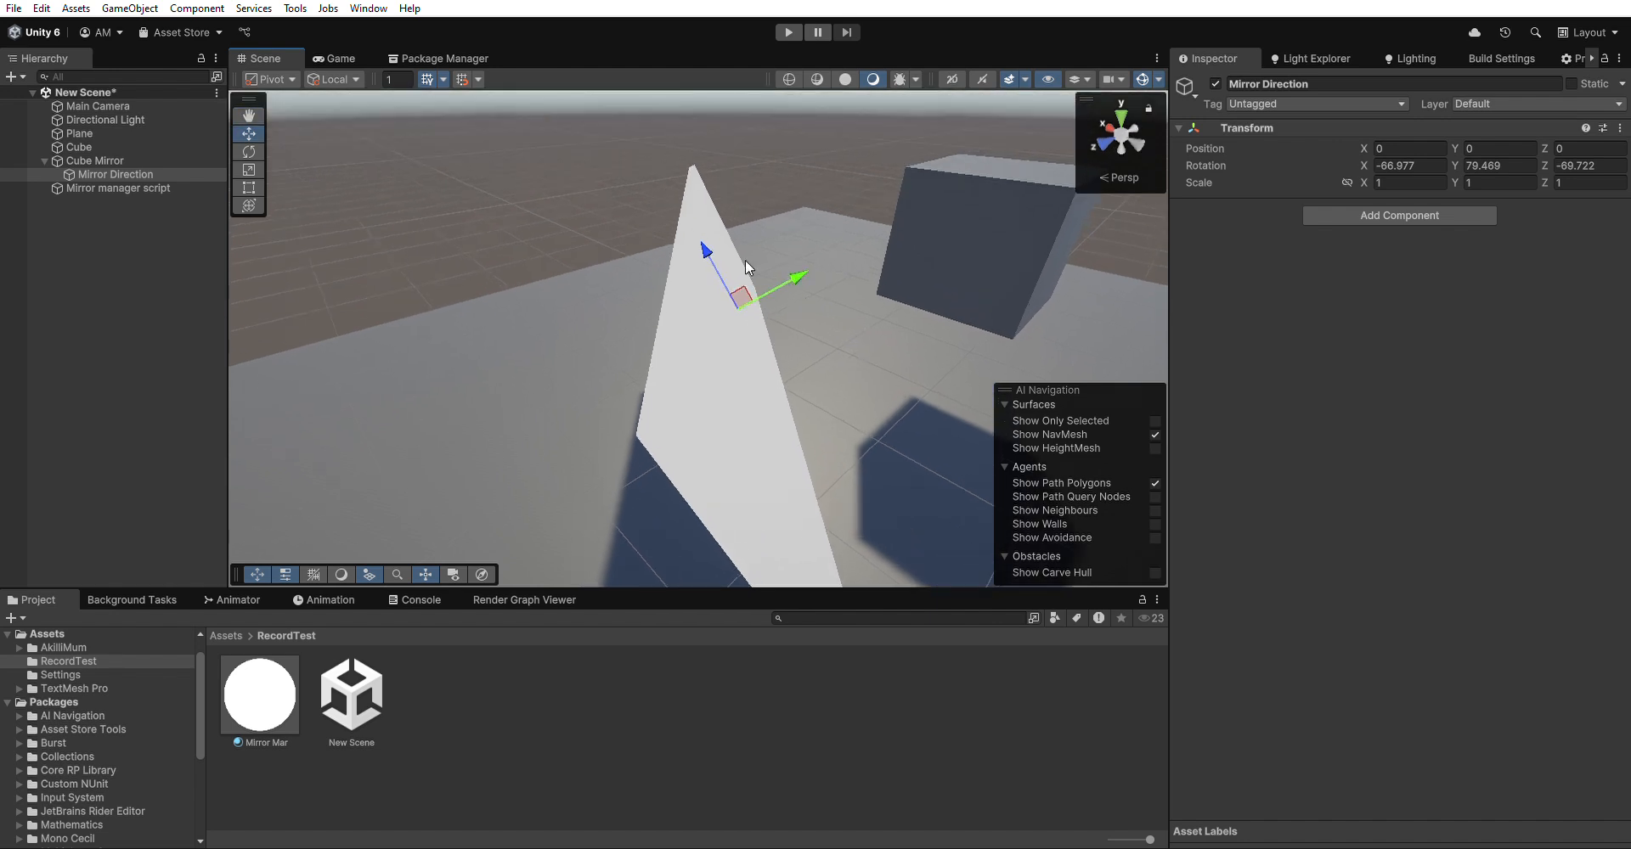
right_drag(734, 365, 778, 406)
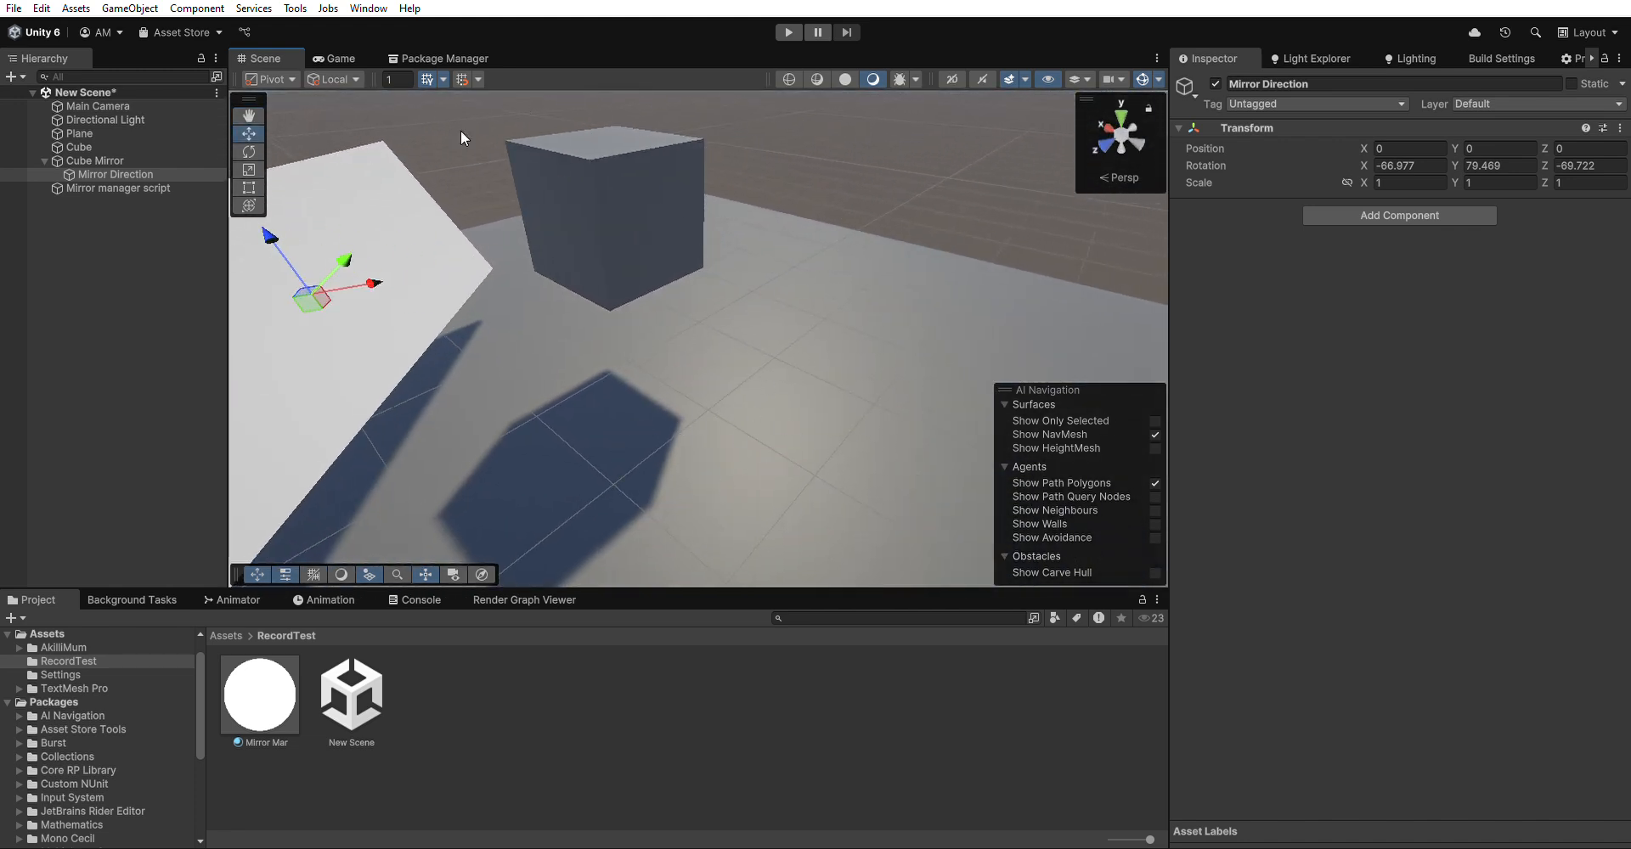
right_drag(487, 330, 910, 412)
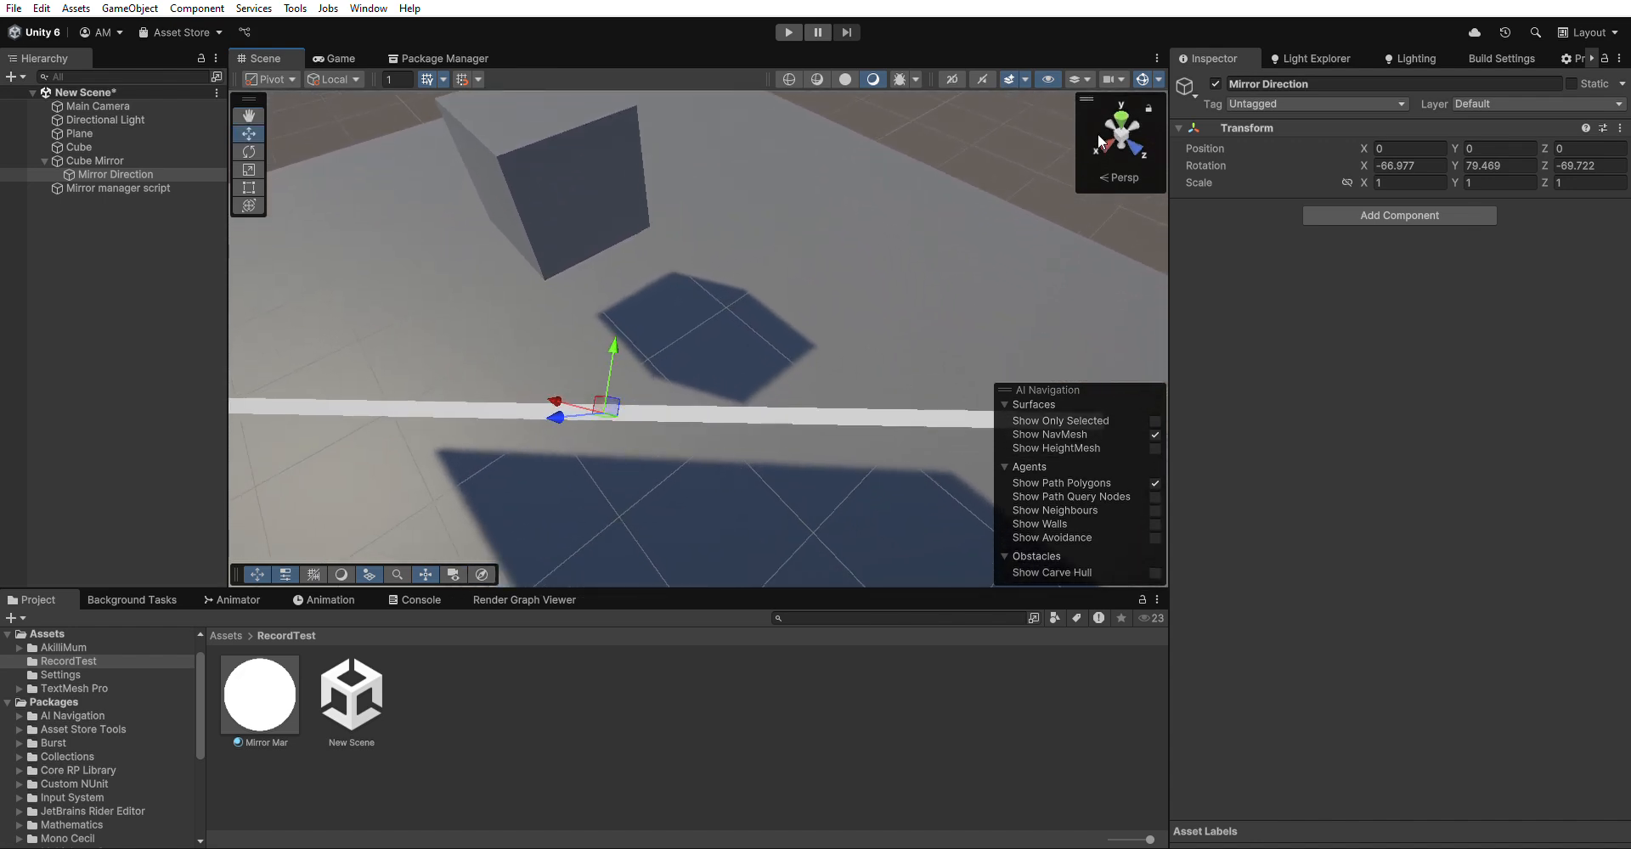
click(1119, 129)
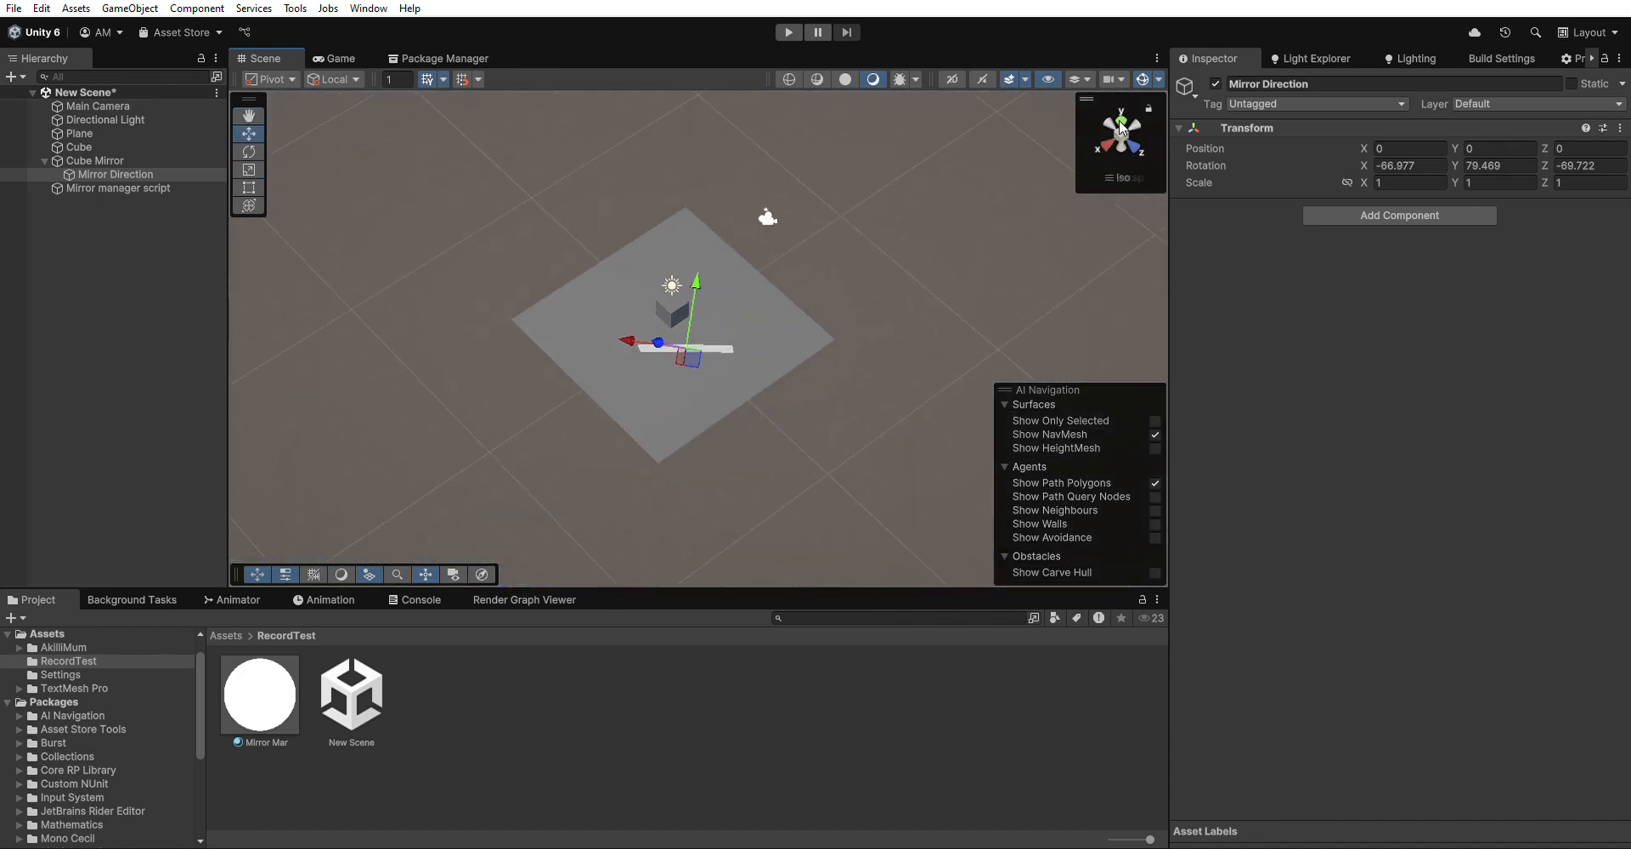
right_drag(718, 364, 717, 342)
scroll(693, 323, up, 5)
scroll(543, 294, down, 2)
- Rotate Mirror Direction to about -78.7, -44.3, 44.3 degrees so its green axis is perpendicular to the mirror in the view from above
double_click(97, 163)
key(Down)
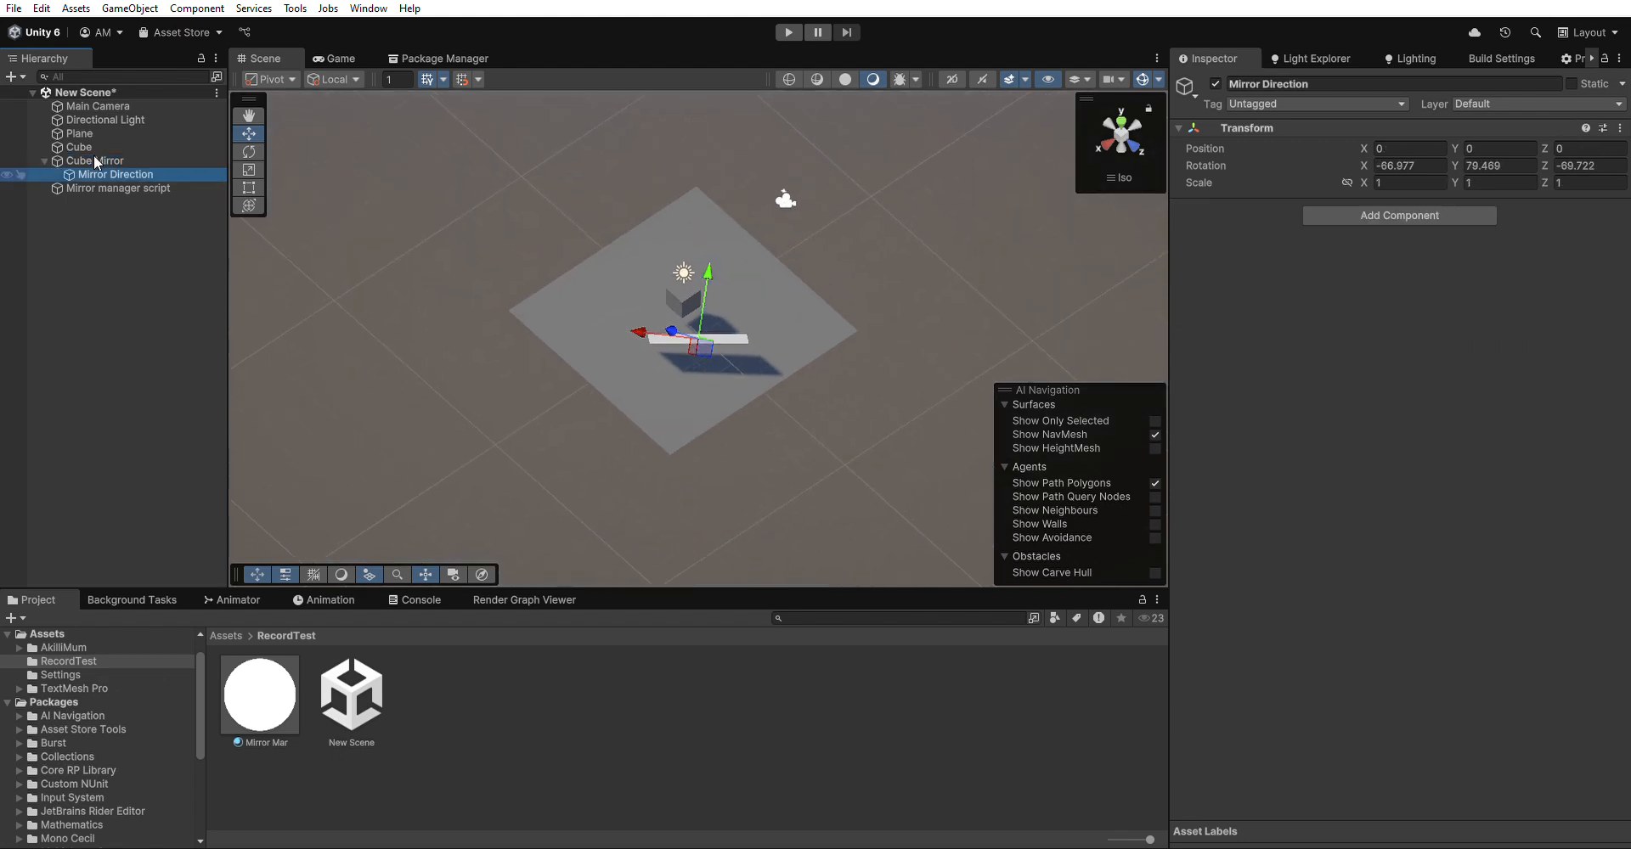
key(f)
right_drag(650, 325, 715, 364)
key(e)
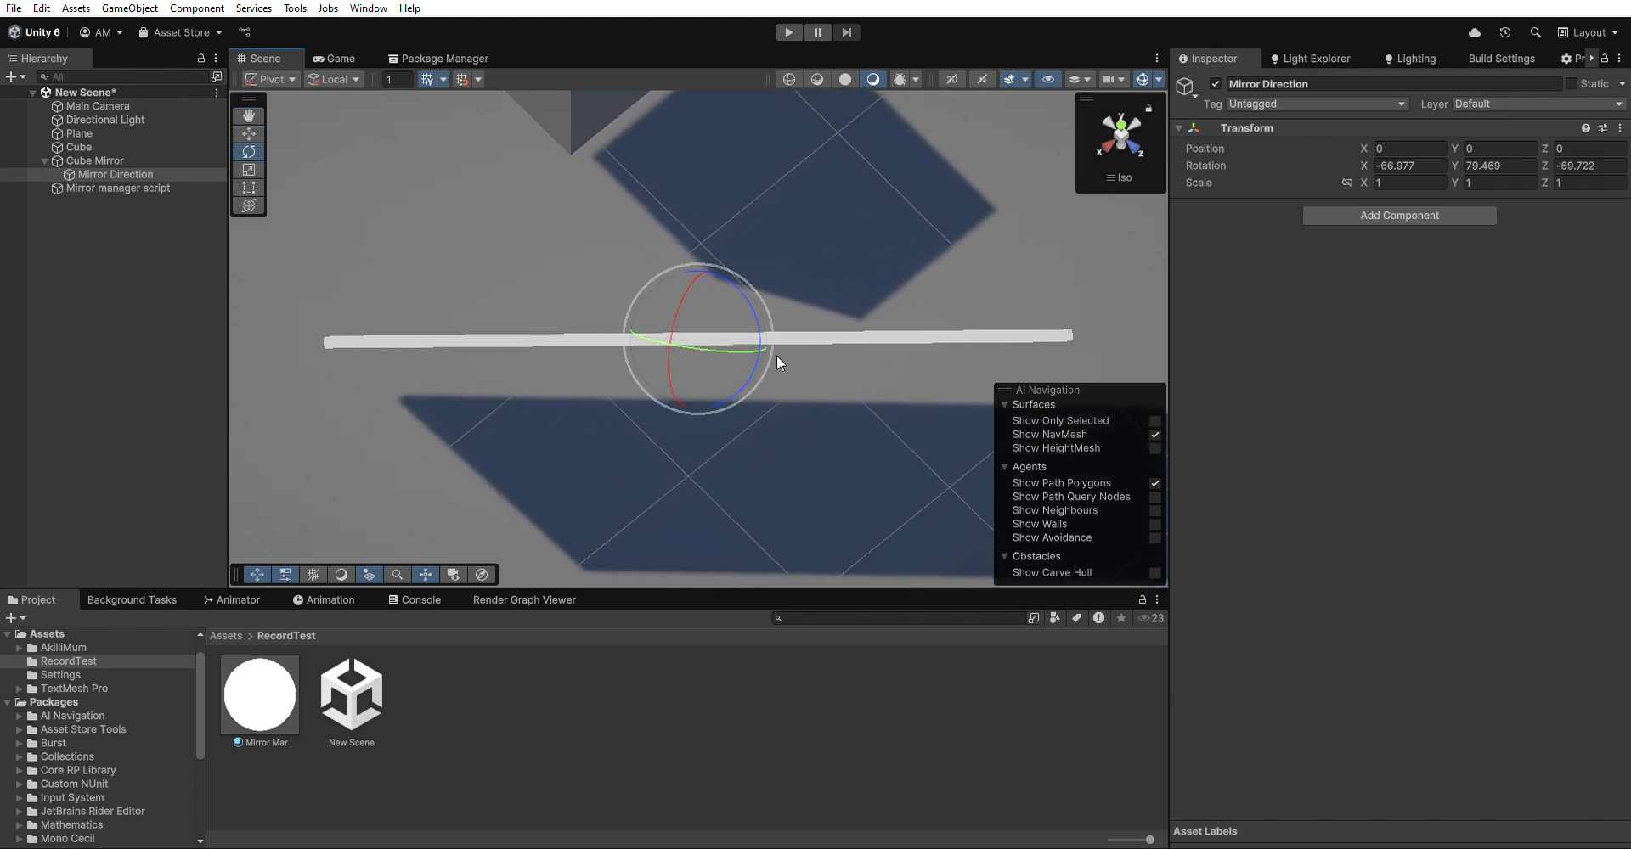
drag(735, 337, 794, 323)
drag(624, 285, 609, 295)
key(w)
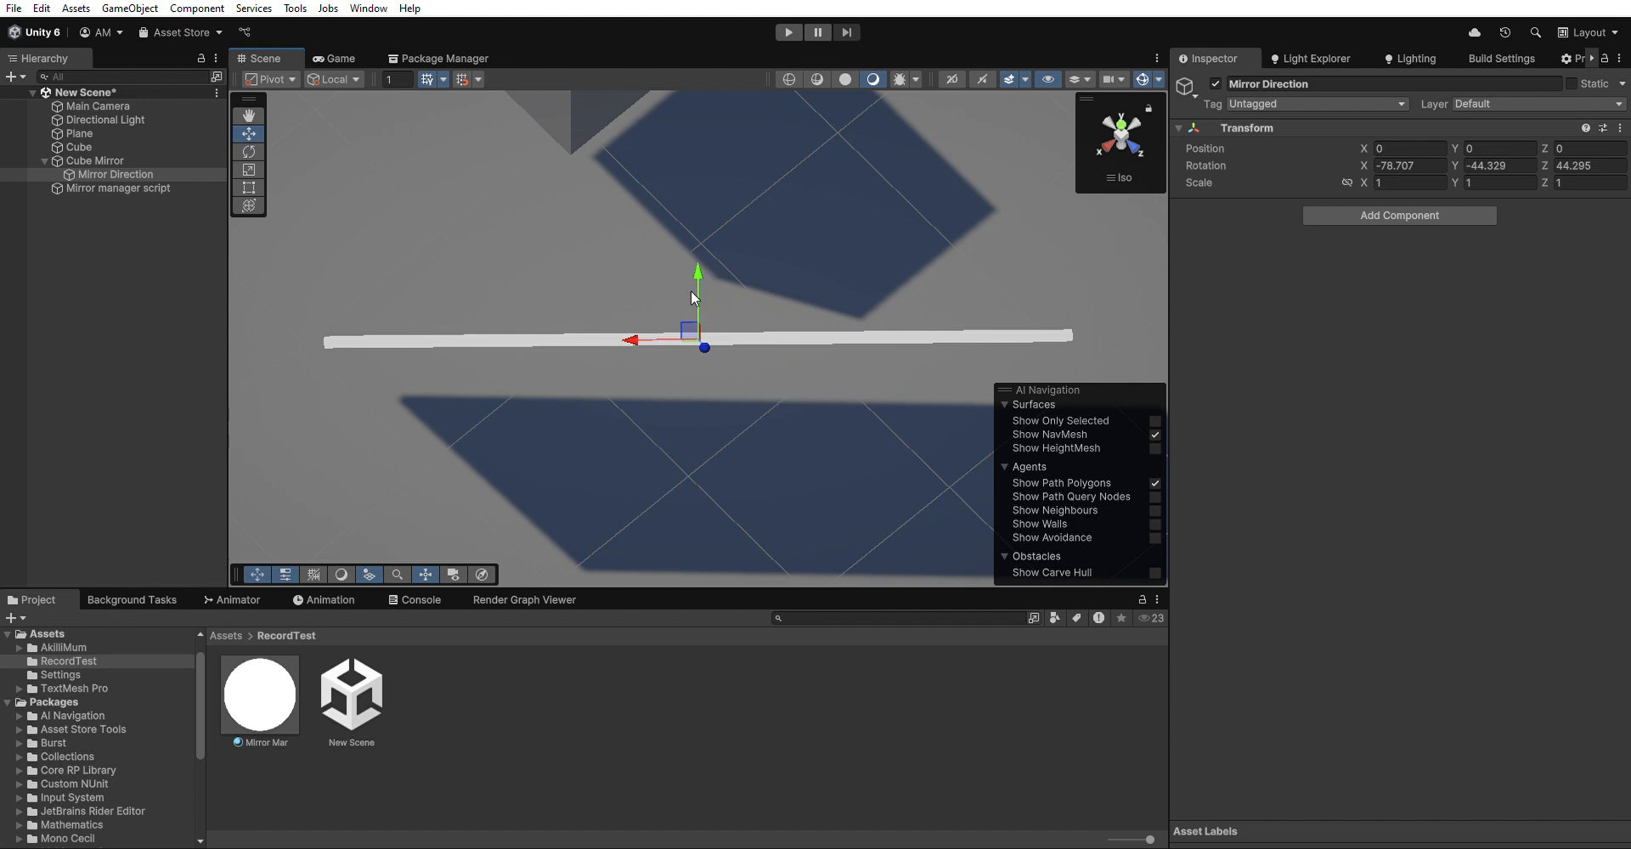
- Rotate Mirror Direction to about -81.8, -106.1, 106.7 degrees and move it slightly along its green axis to Y -0.001, Z -0.59
alt+drag(997, 300, 688, 257)
key(e)
mouse_move(769, 292)
mouse_down()
mouse_move(766, 323)
mouse_move(867, 430)
mouse_move(817, 367)
mouse_move(834, 328)
mouse_move(797, 305)
mouse_move(751, 308)
mouse_up()
key(w)
drag(665, 266, 670, 268)
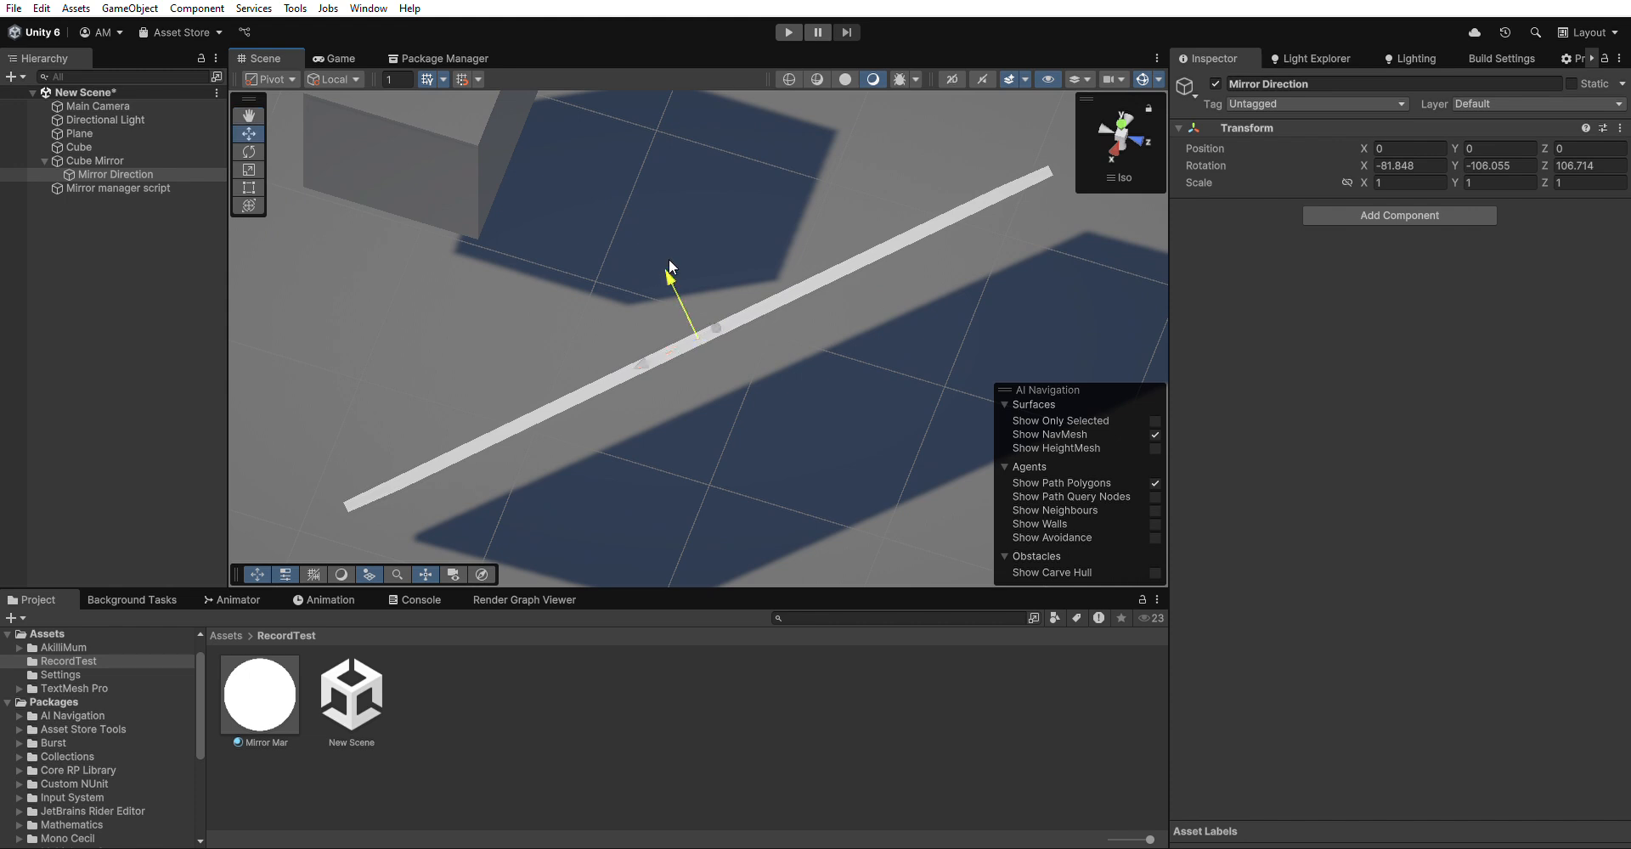
click(104, 202)
click(127, 173)
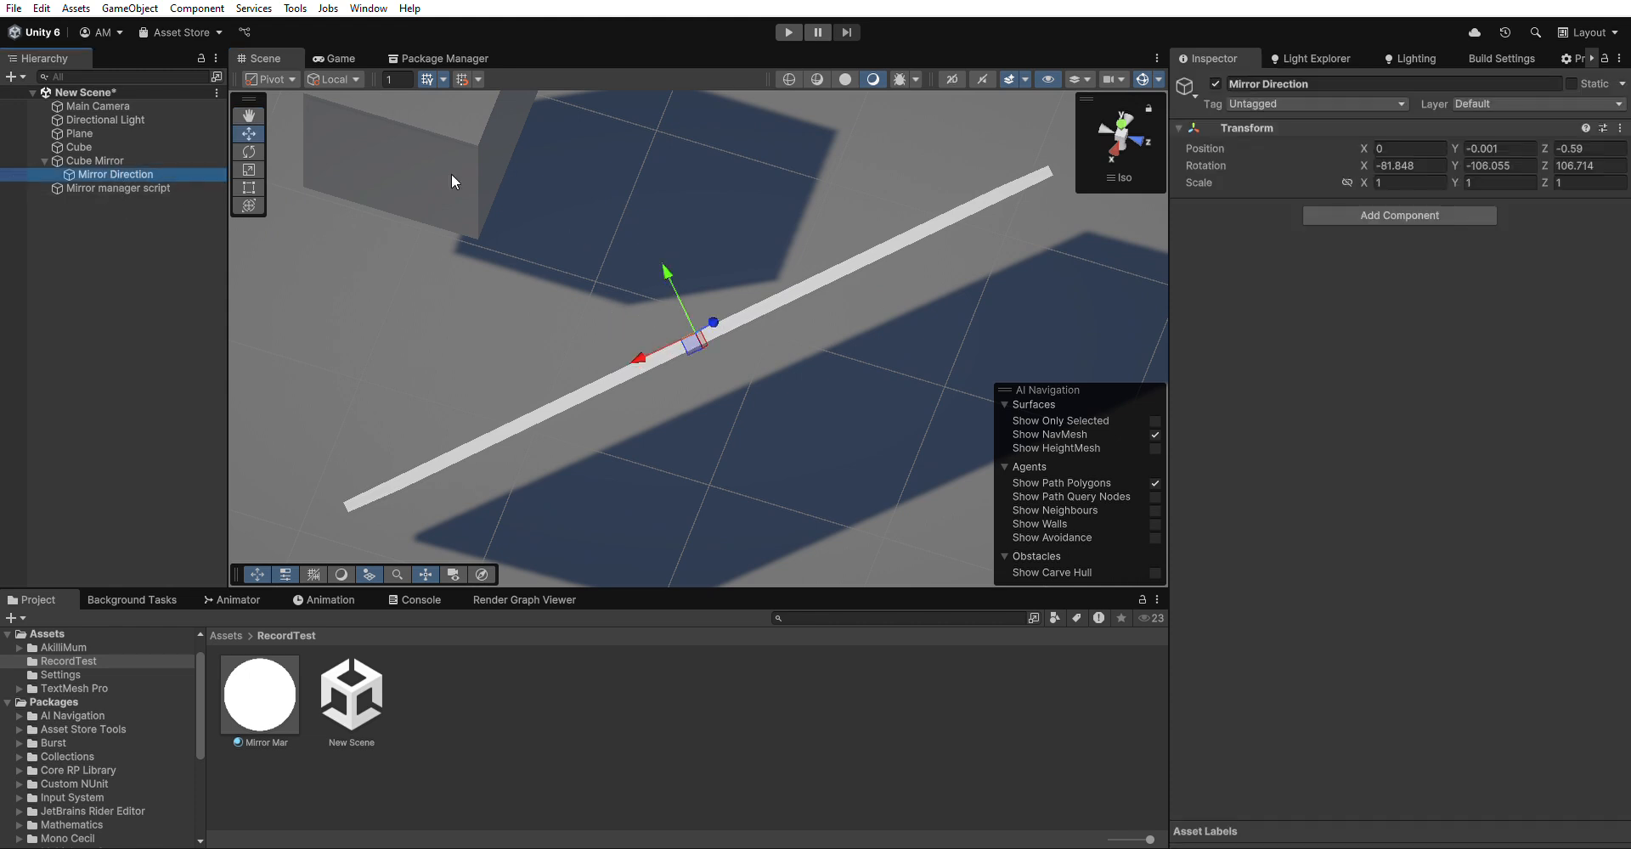
- Fine-tune Mirror Direction's rotation to about -82.2, -89.9, 90.5 degrees so its green axis points straight out of the mirror face
alt+drag(676, 317, 784, 400)
alt+drag(685, 349, 662, 268)
mouse_move(657, 336)
alt+mouse_down()
mouse_move(775, 390)
mouse_move(653, 270)
mouse_move(683, 334)
alt+mouse_up()
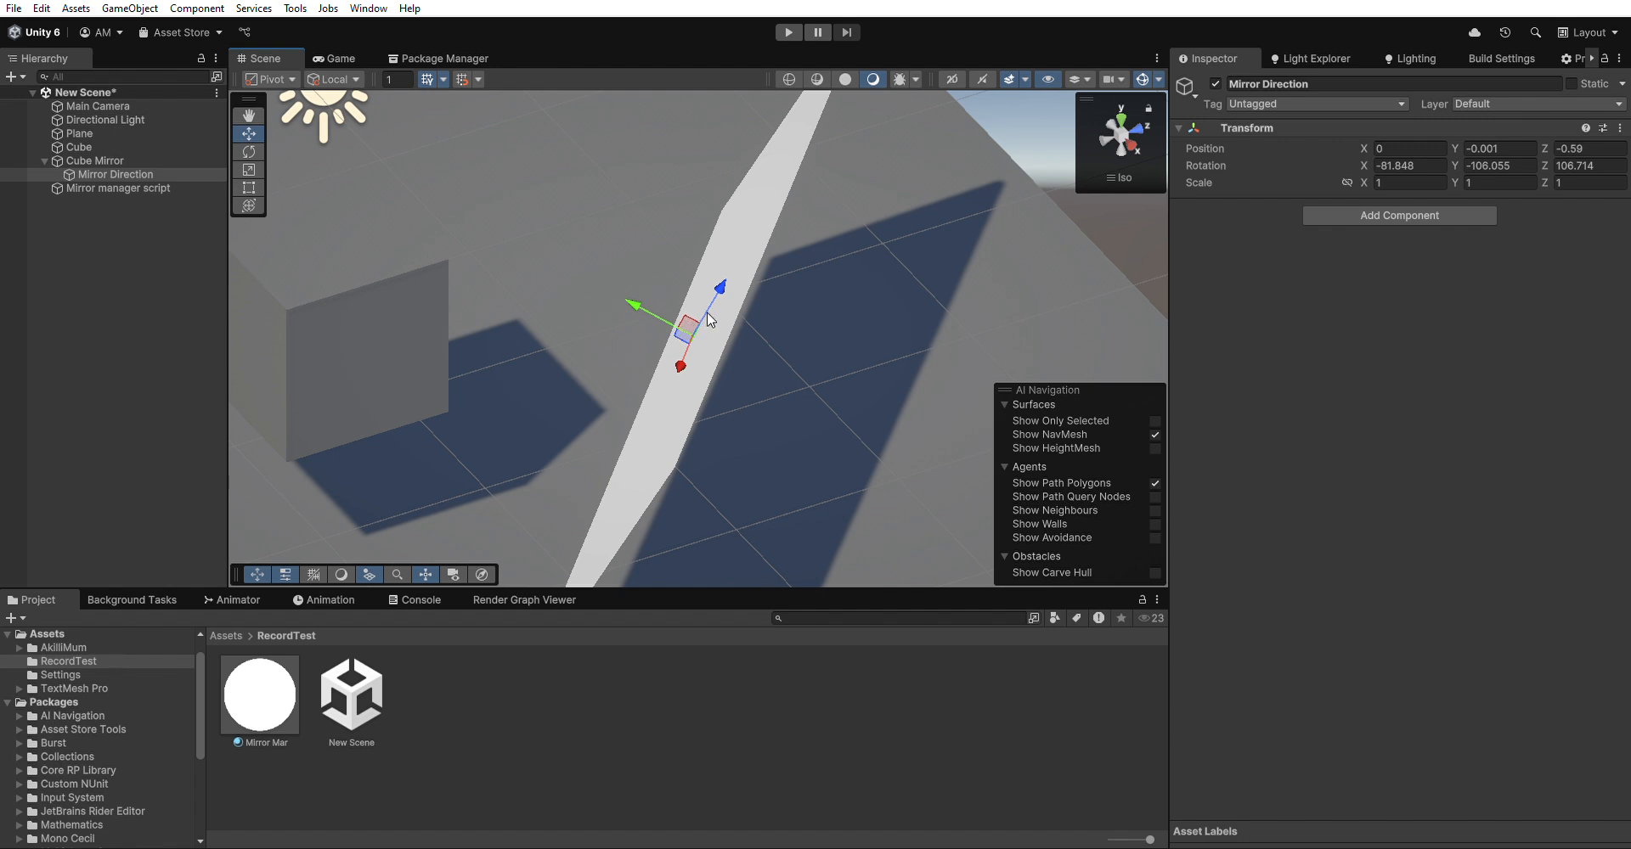
alt+drag(725, 317, 660, 286)
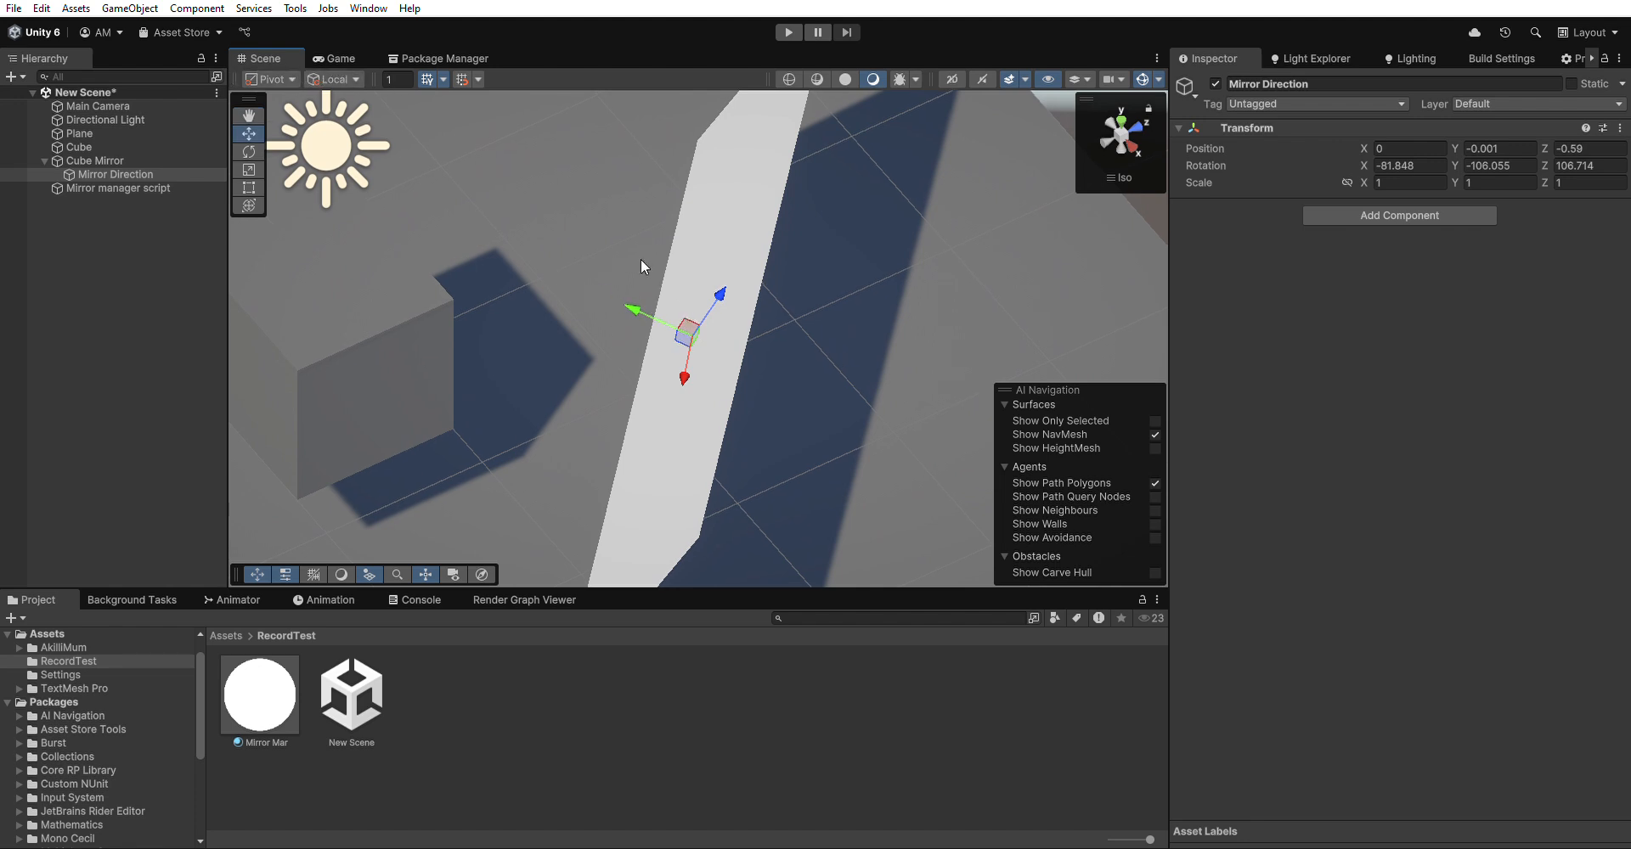
alt+drag(682, 319, 677, 189)
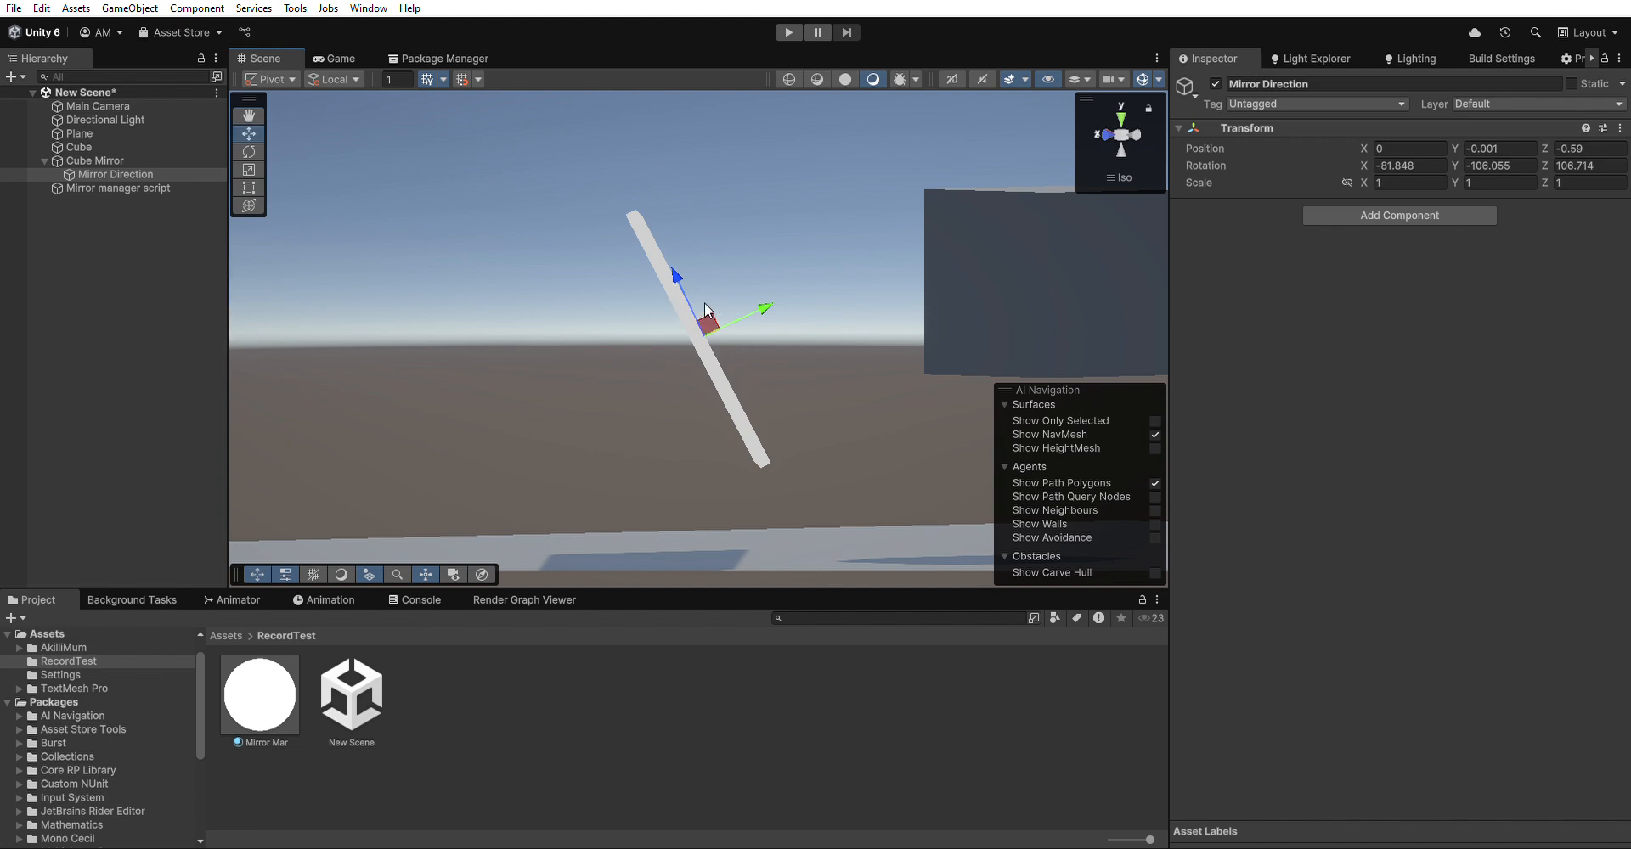
key(e)
drag(773, 292, 771, 287)
key(w)
- Return the scene to perspective view and add Mirror Direction to the Mirror Manager's Reflective Objects as Element 0
alt+drag(747, 340, 250, 202)
alt+drag(633, 336, 669, 283)
click(1120, 133)
alt+drag(858, 265, 752, 270)
scroll(798, 307, down, 5)
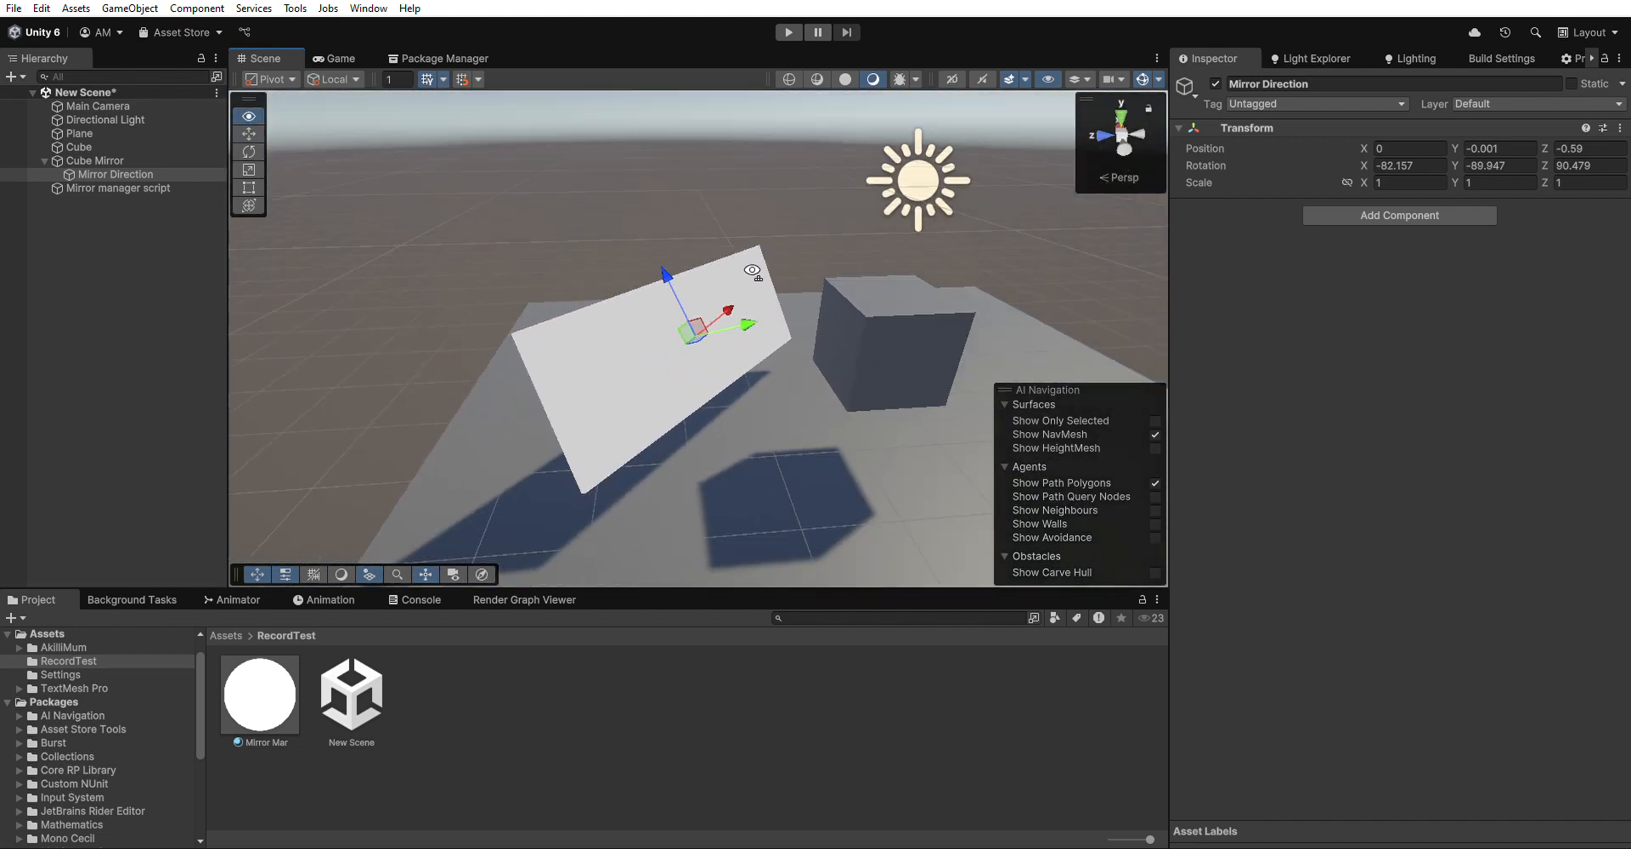
click(100, 187)
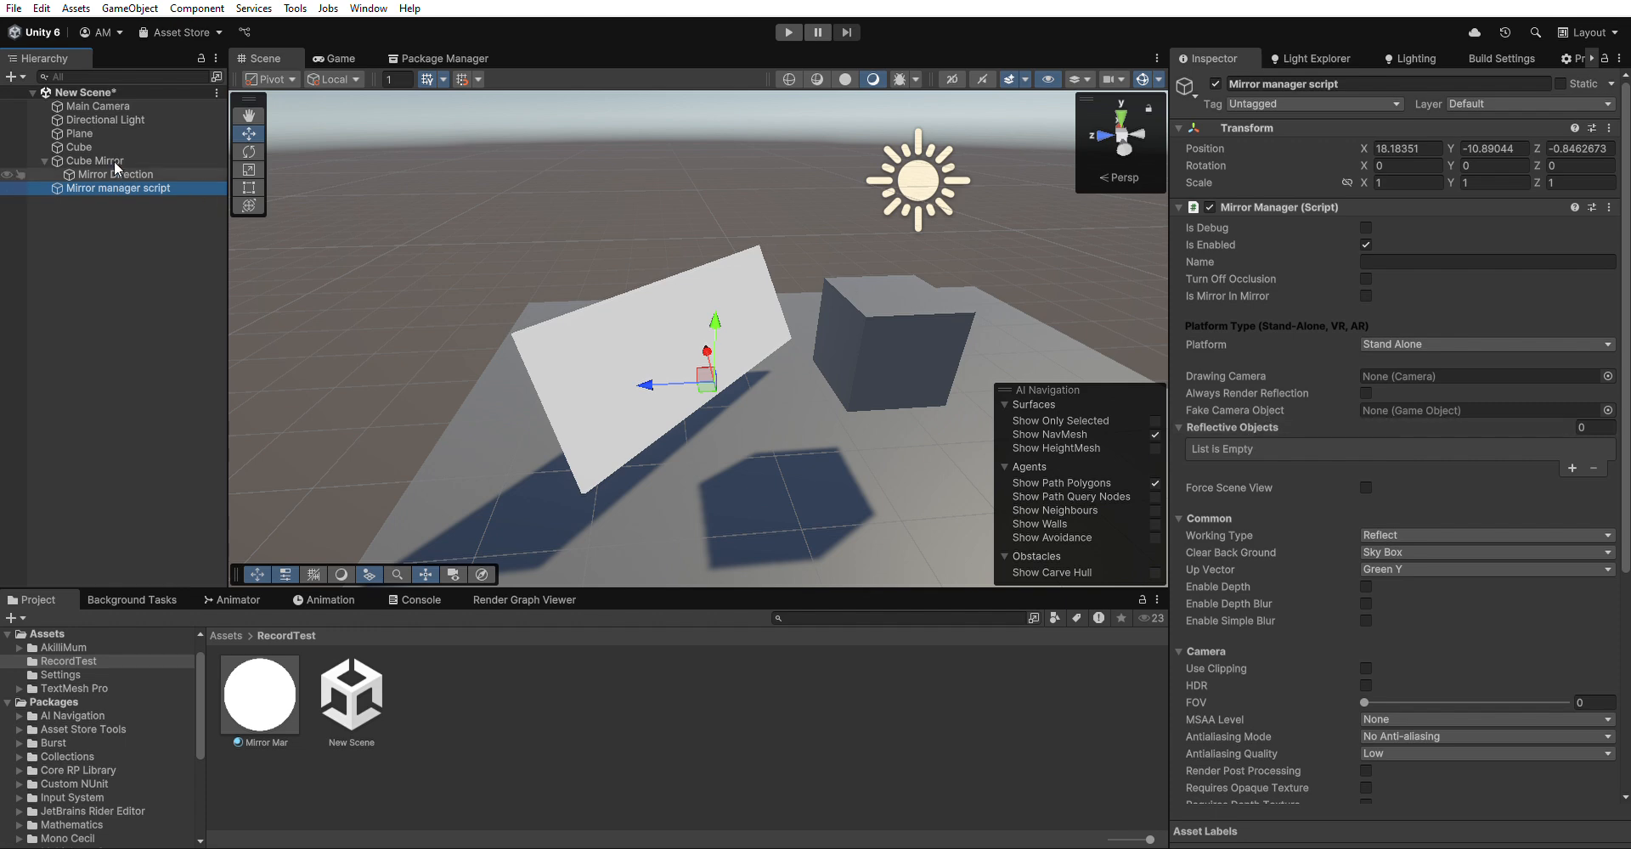
drag(117, 169, 1260, 415)
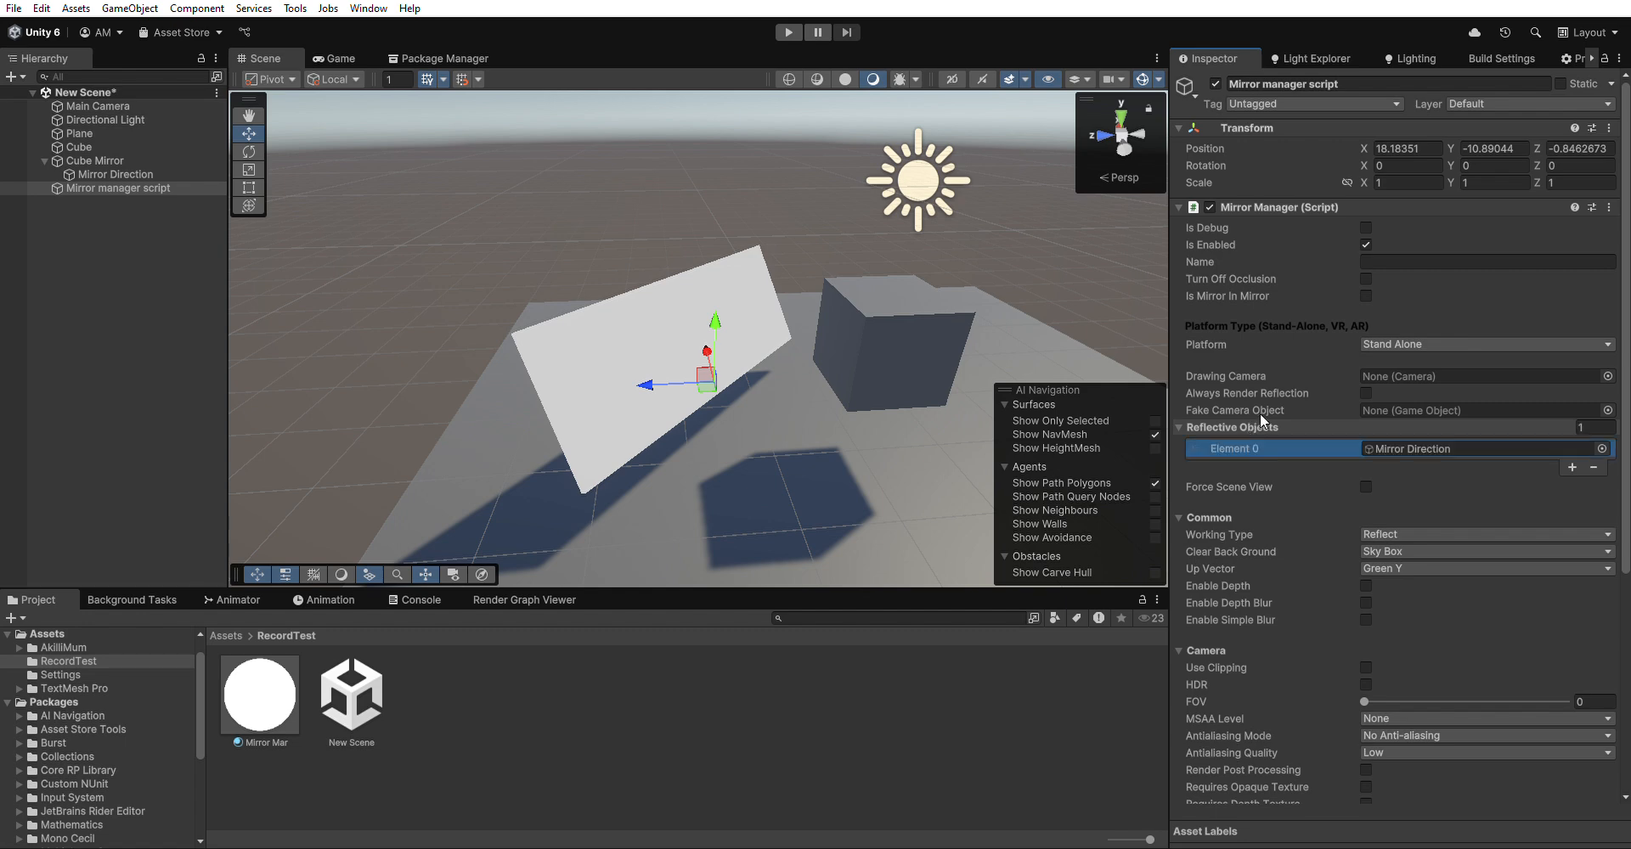
click(1393, 445)
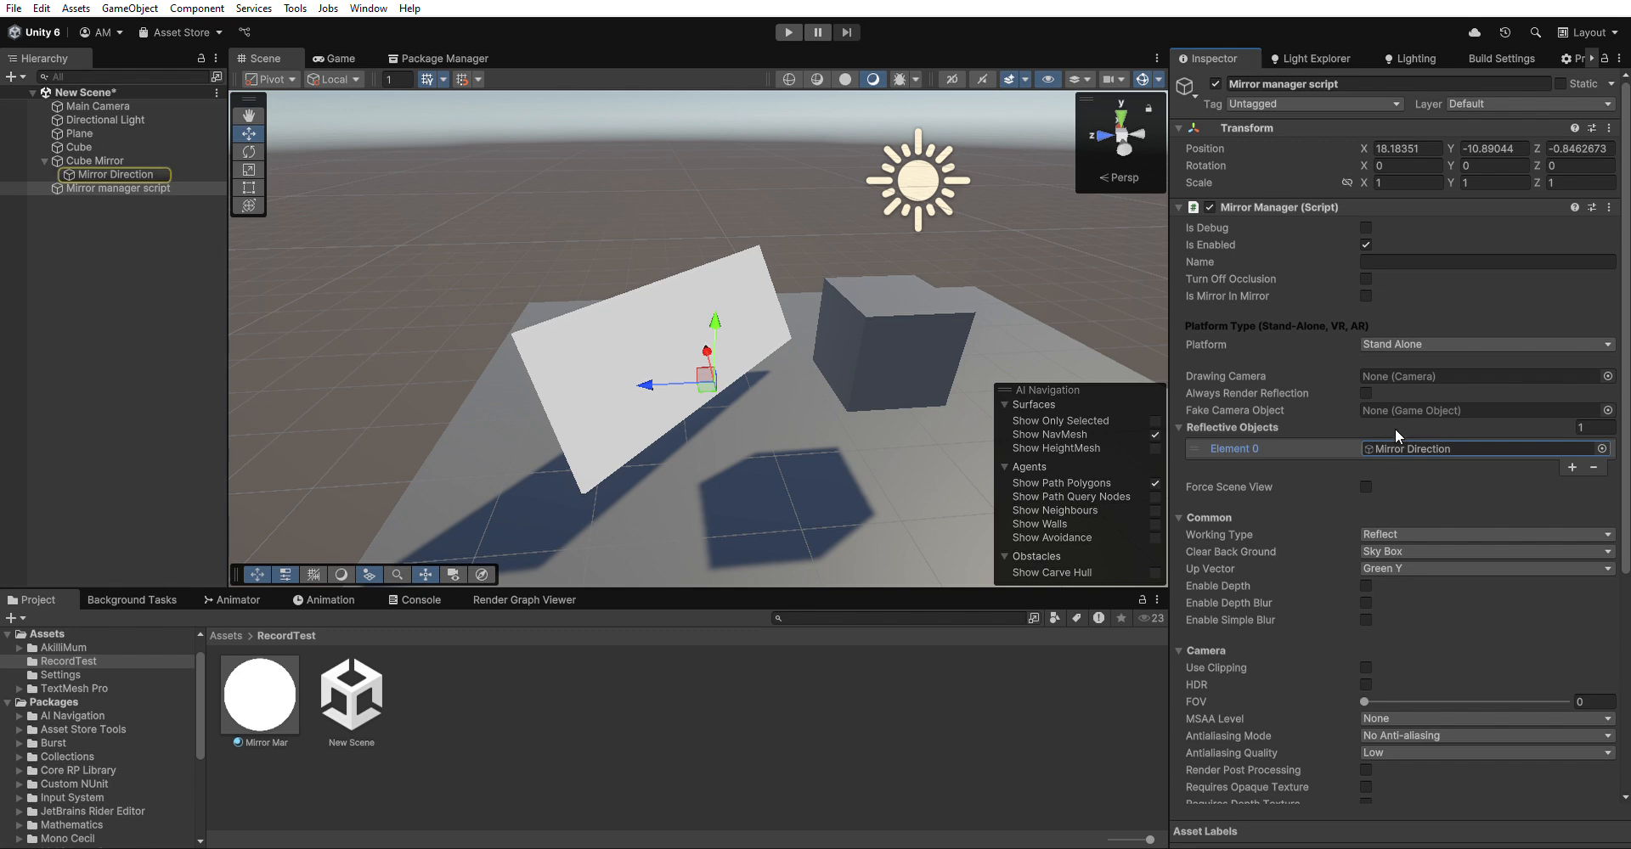
- Add Cube Mirror to the Mirror Manager's Reflective Objects as Element 1
click(108, 174)
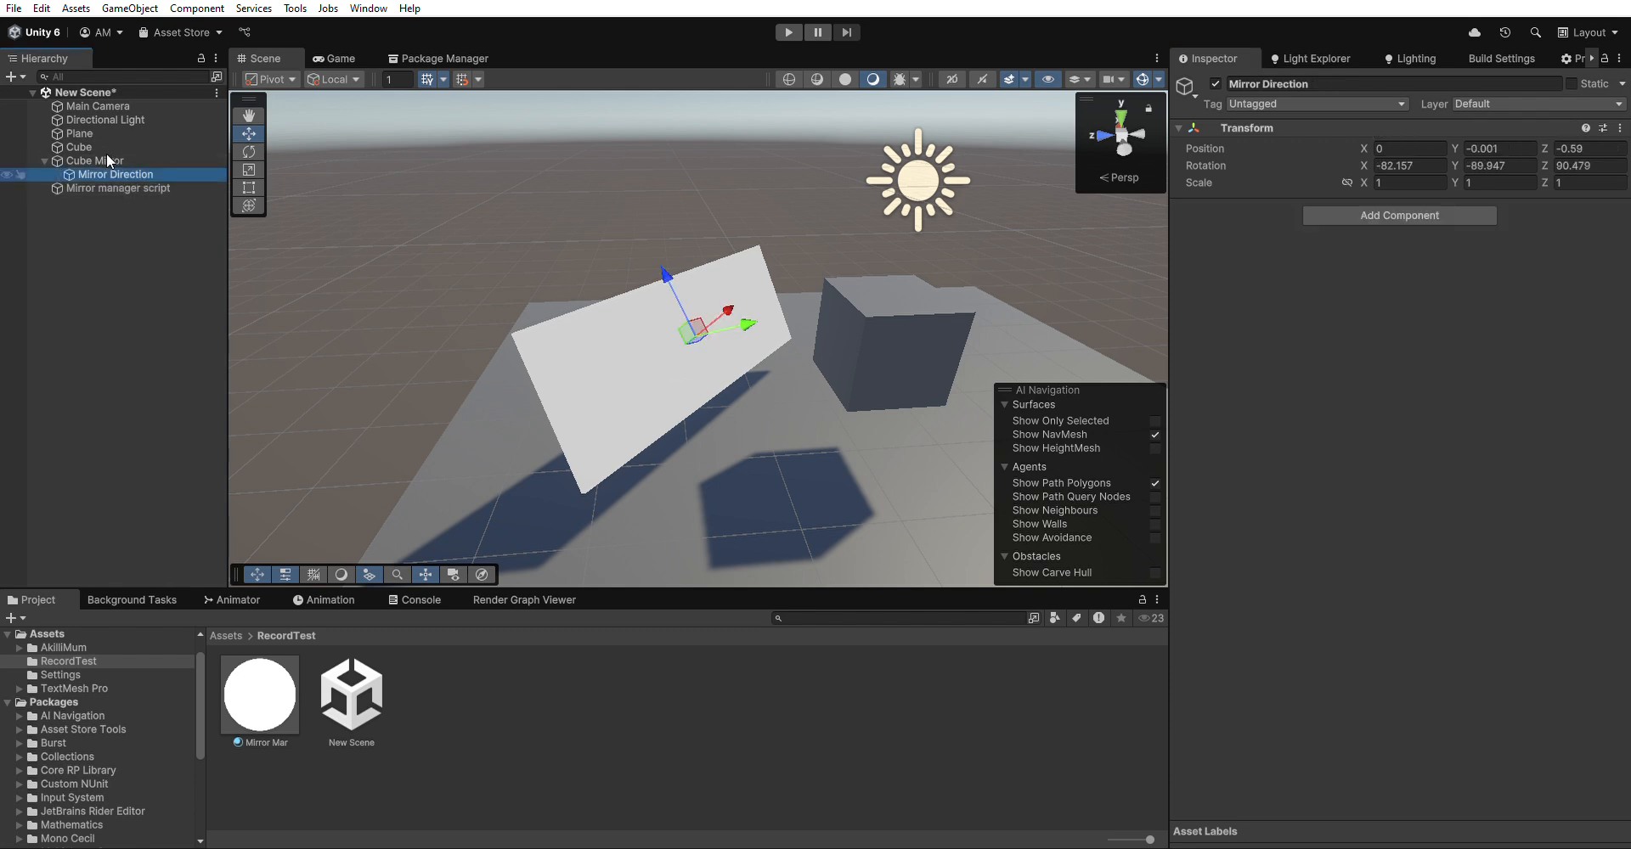
right_drag(315, 242, 510, 327)
key(a)
click(111, 188)
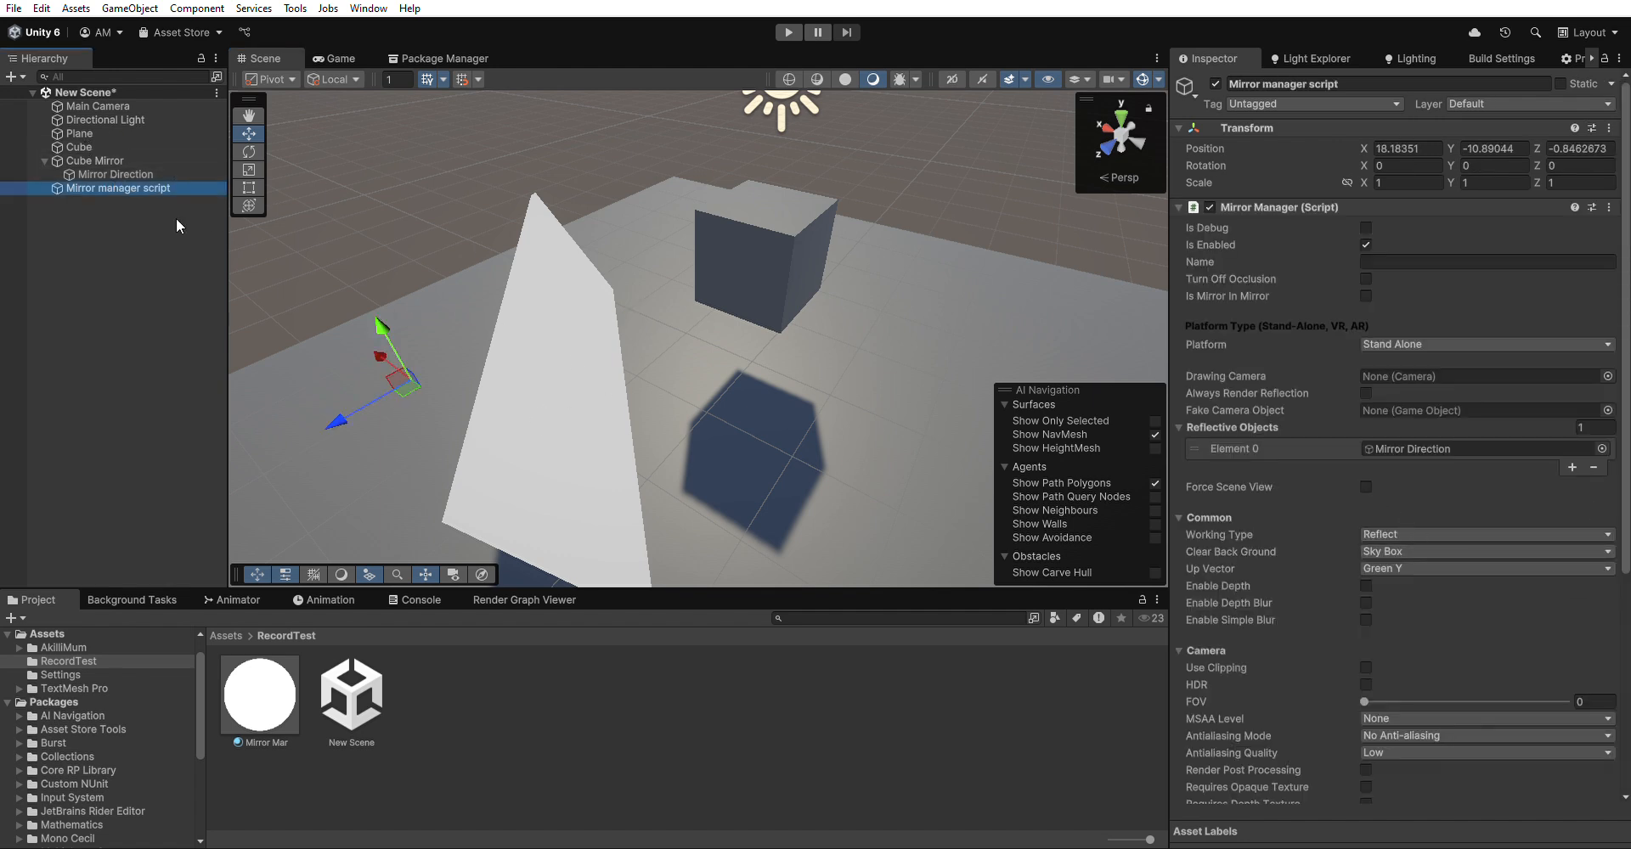
drag(94, 158, 1286, 425)
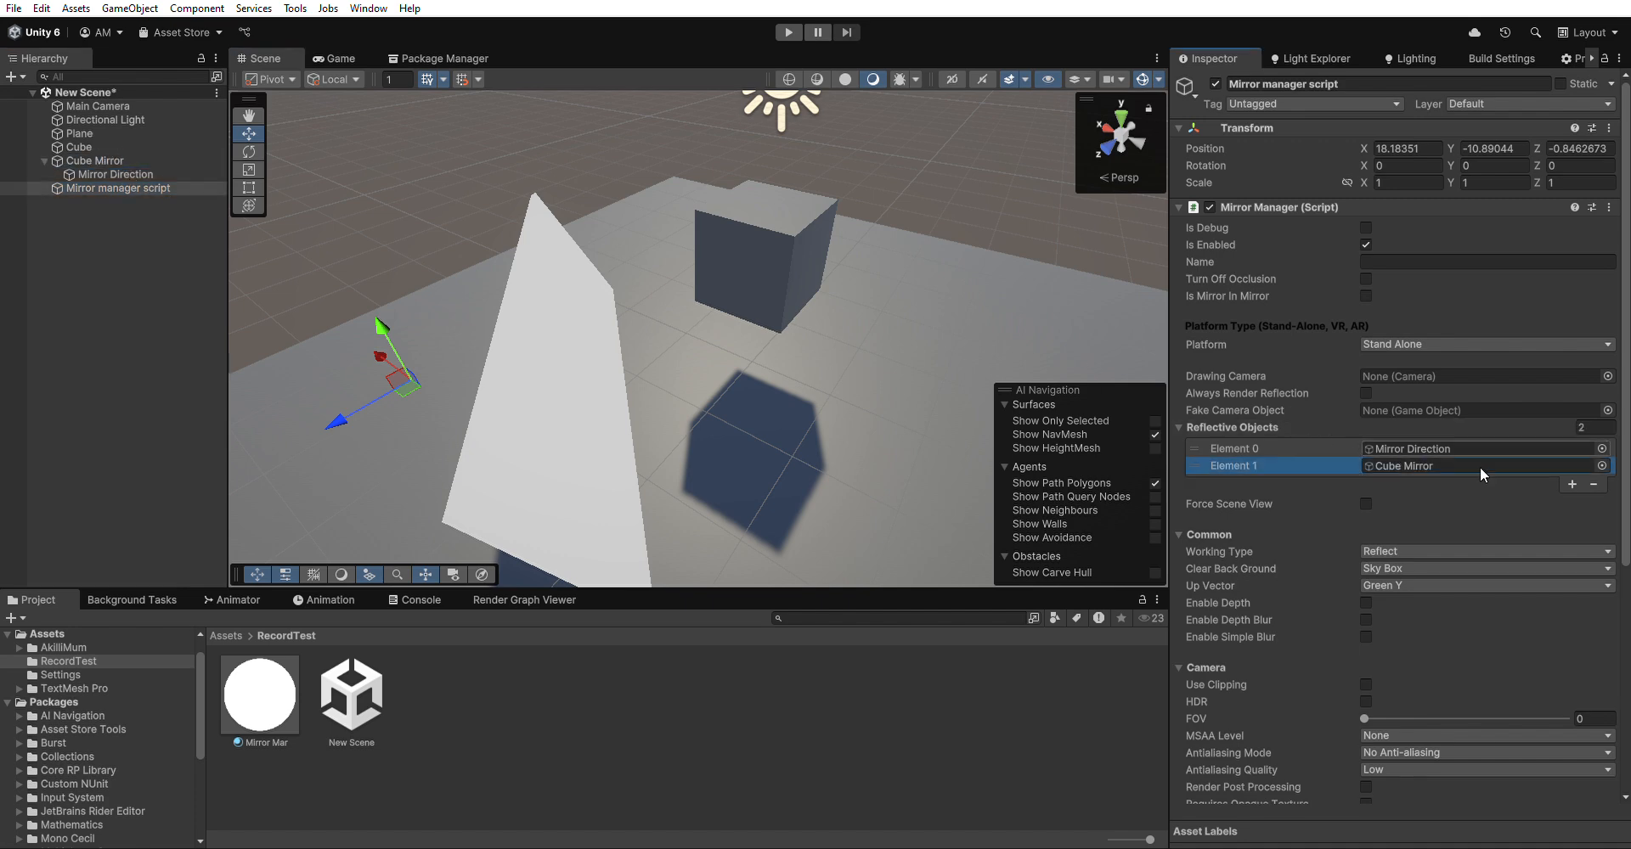
click(1416, 463)
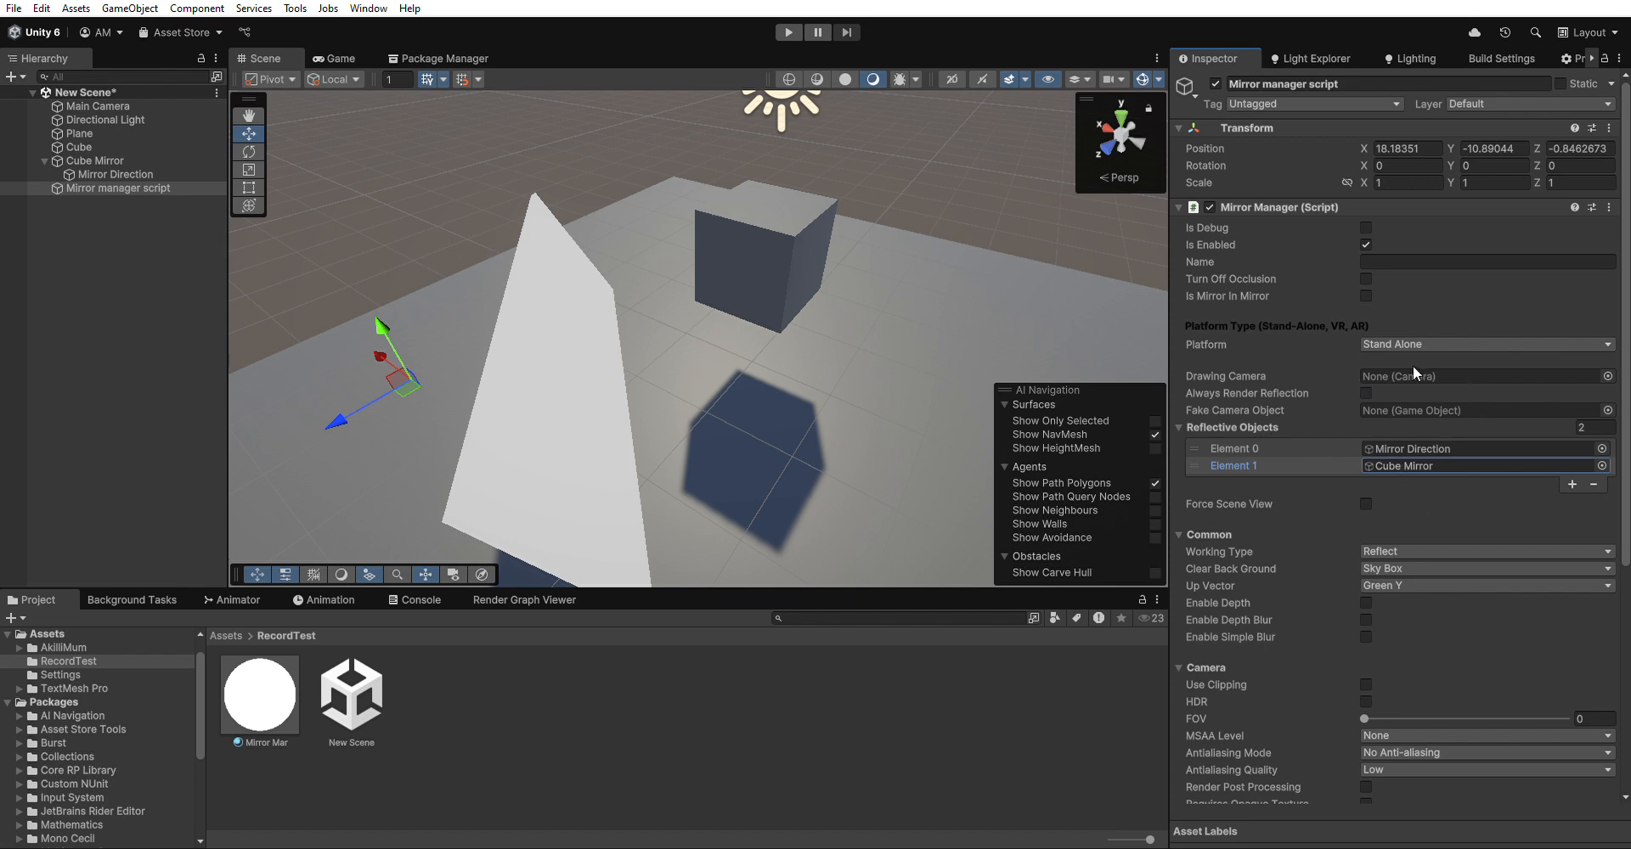
- Check Mirror Direction's green axis against the Cube Mirror face and review both entries in the Mirror Manager's Reflective Objects
click(1398, 428)
click(127, 171)
right_drag(589, 386, 684, 306)
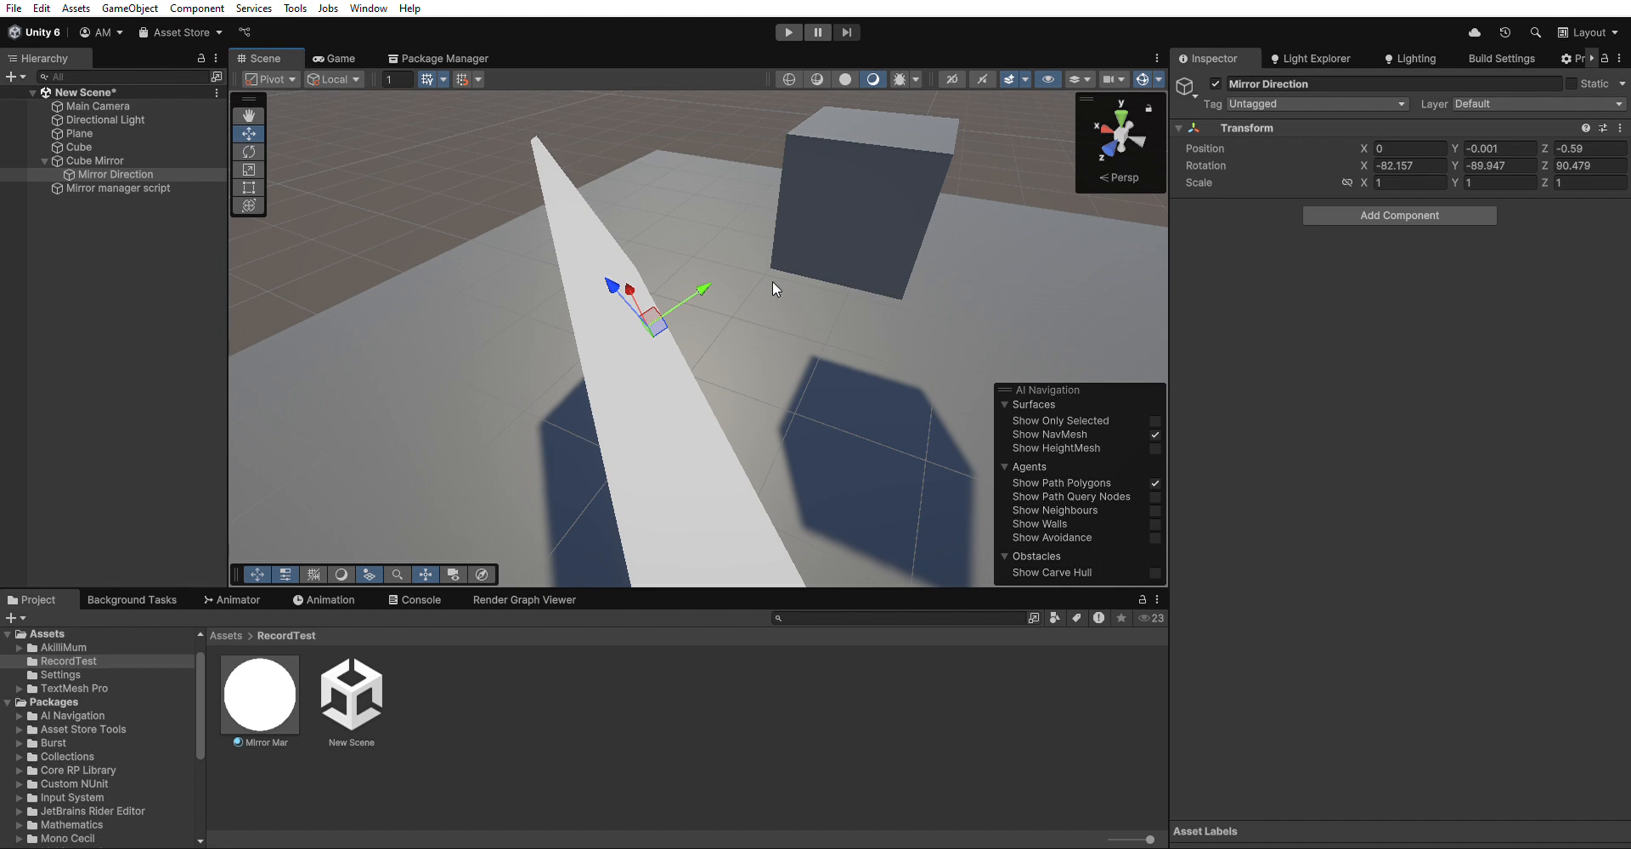
click(90, 161)
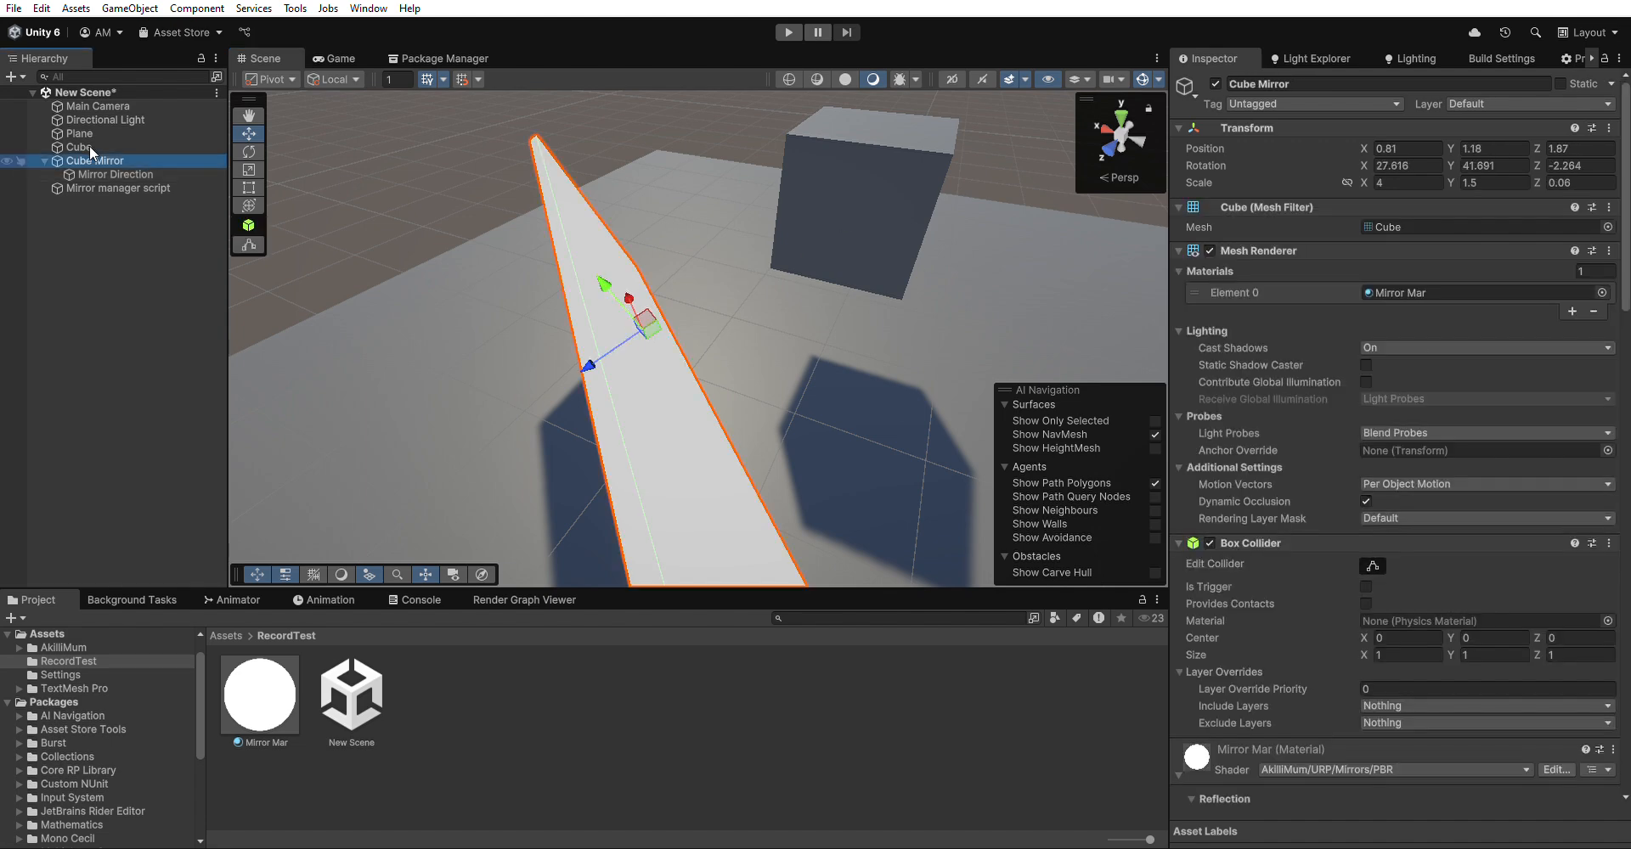
click(95, 185)
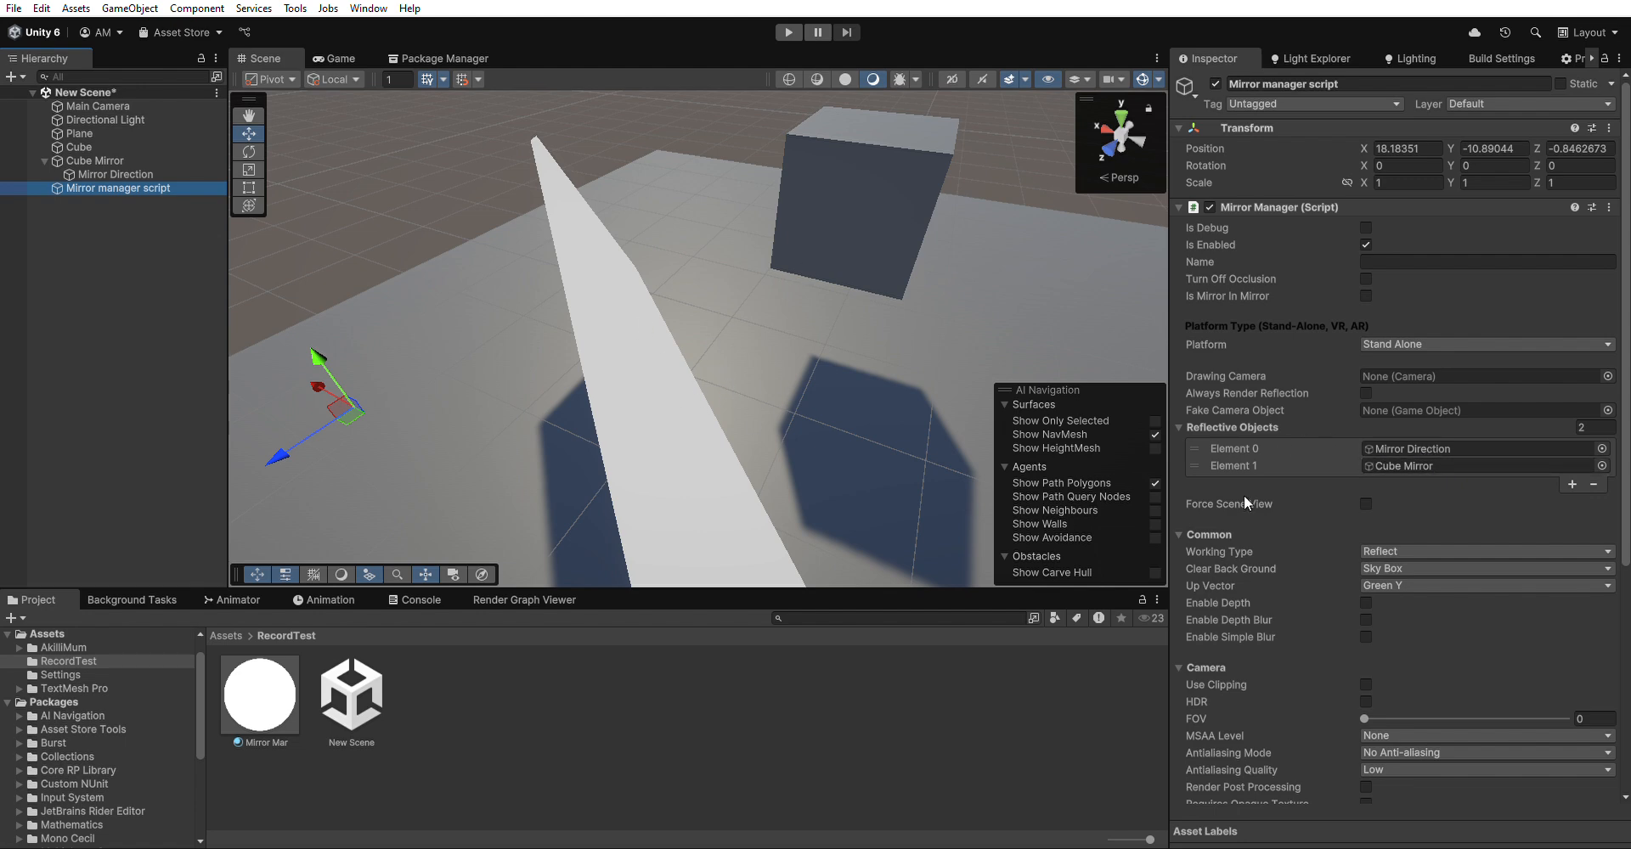
click(1406, 464)
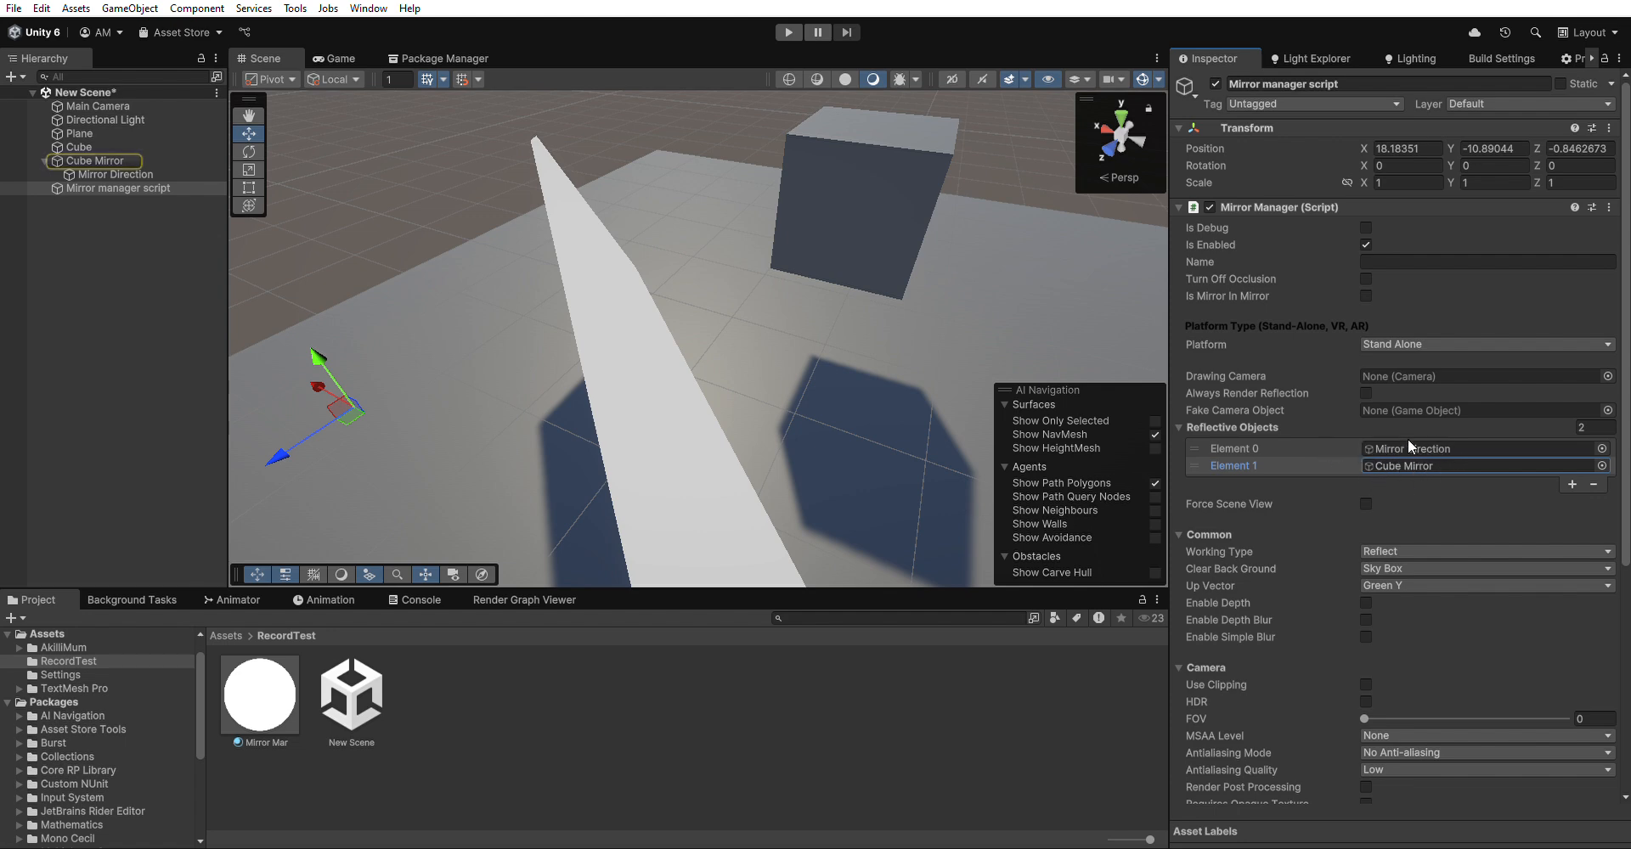
click(1382, 456)
right_drag(913, 312, 691, 272)
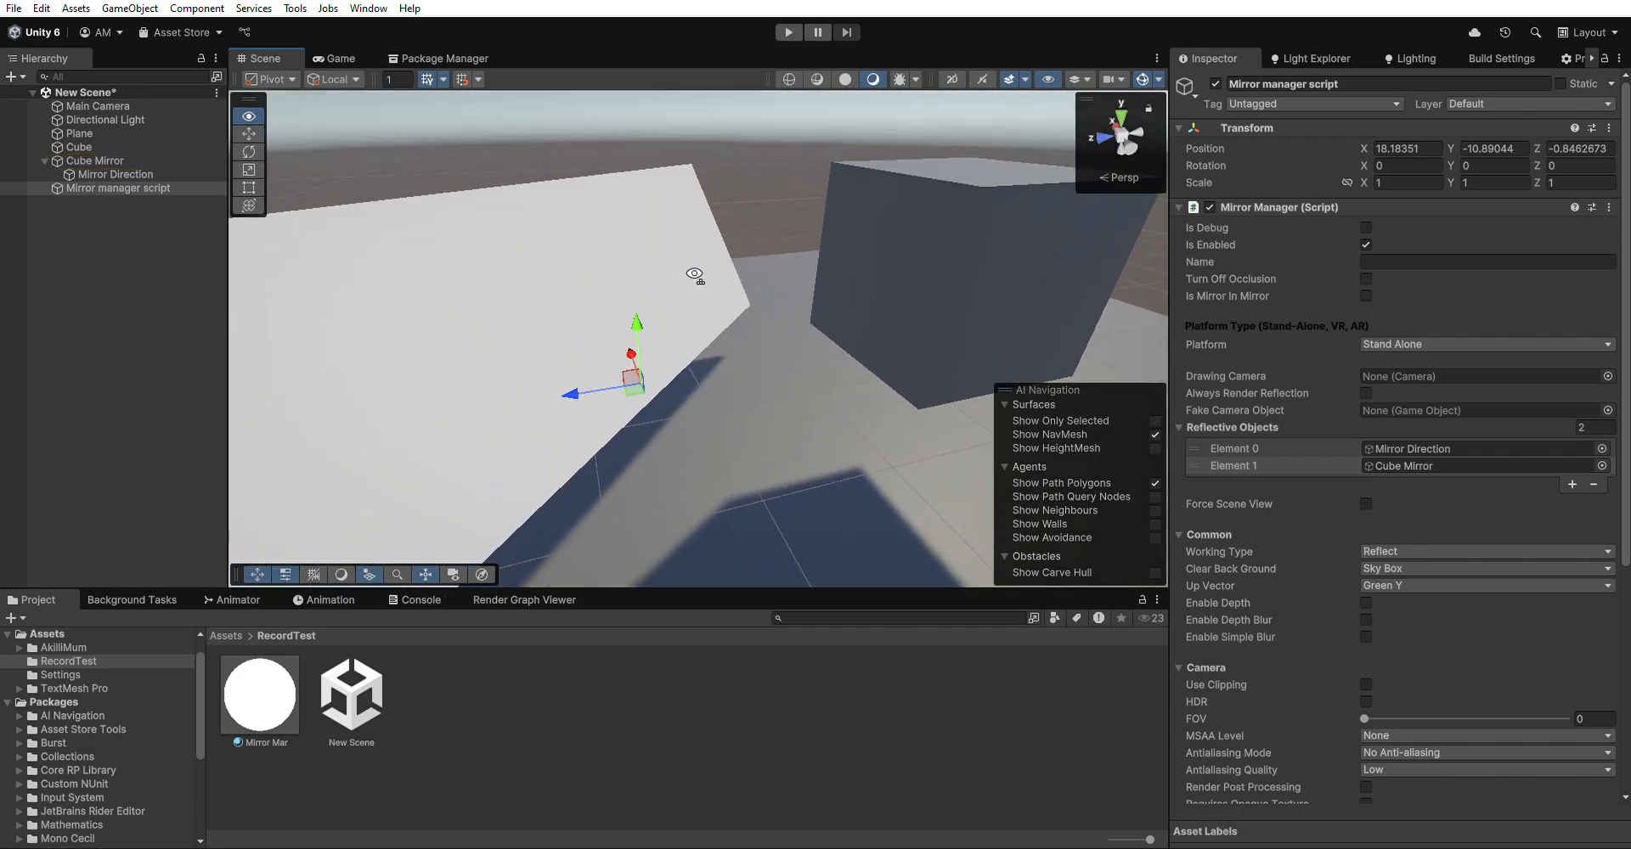
- Show the Game view and apply the Mirror Manager's changes so the mirror renders its reflection
click(336, 52)
scroll(1425, 357, down, 8)
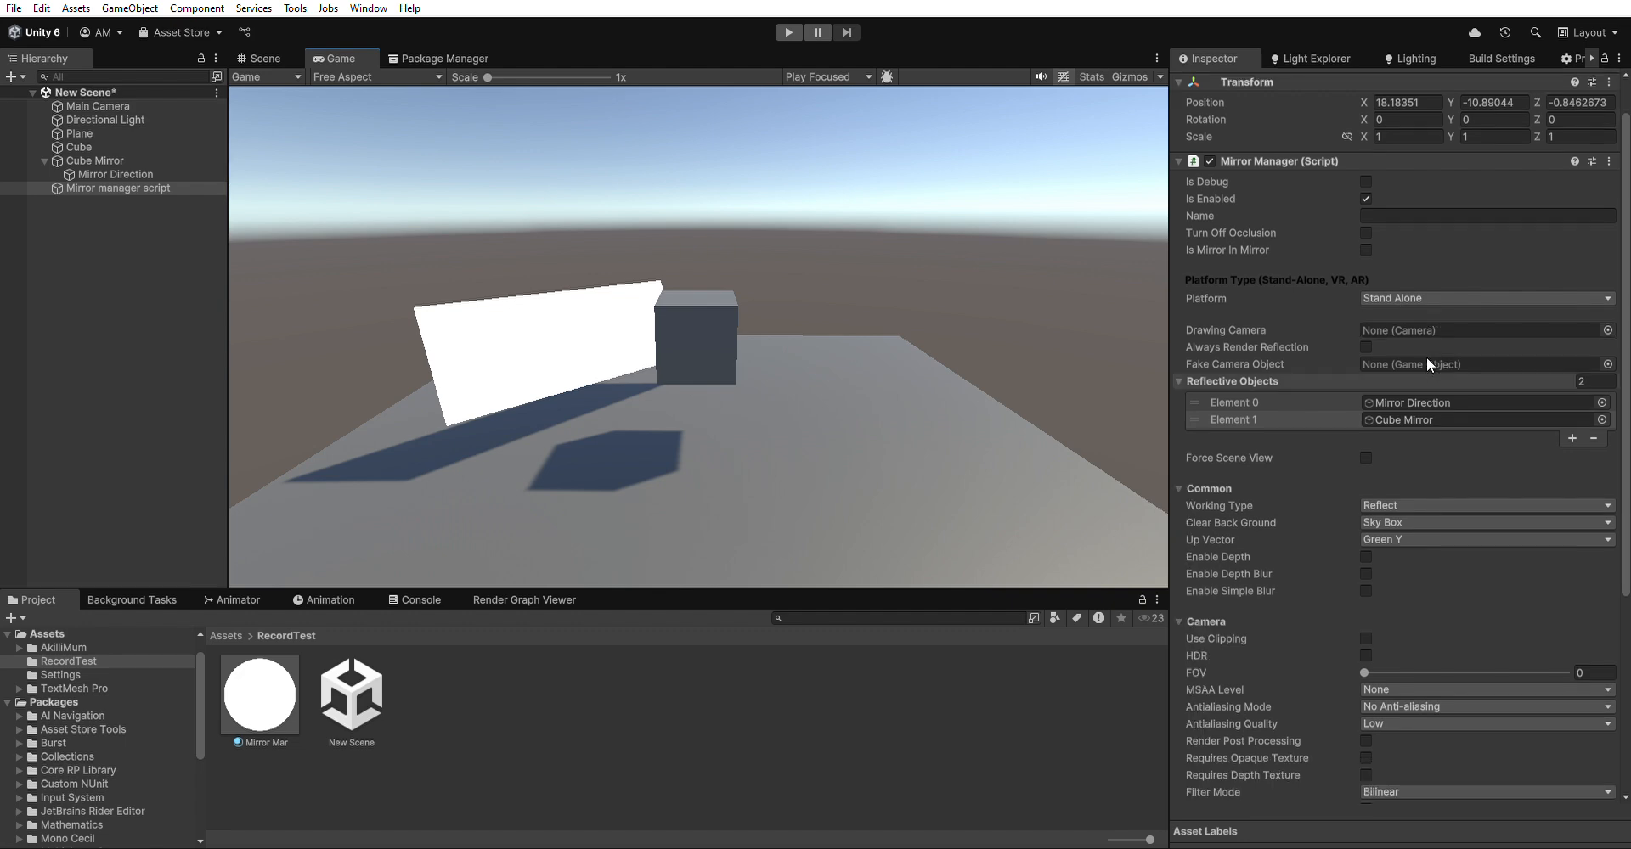
click(1389, 748)
click(576, 306)
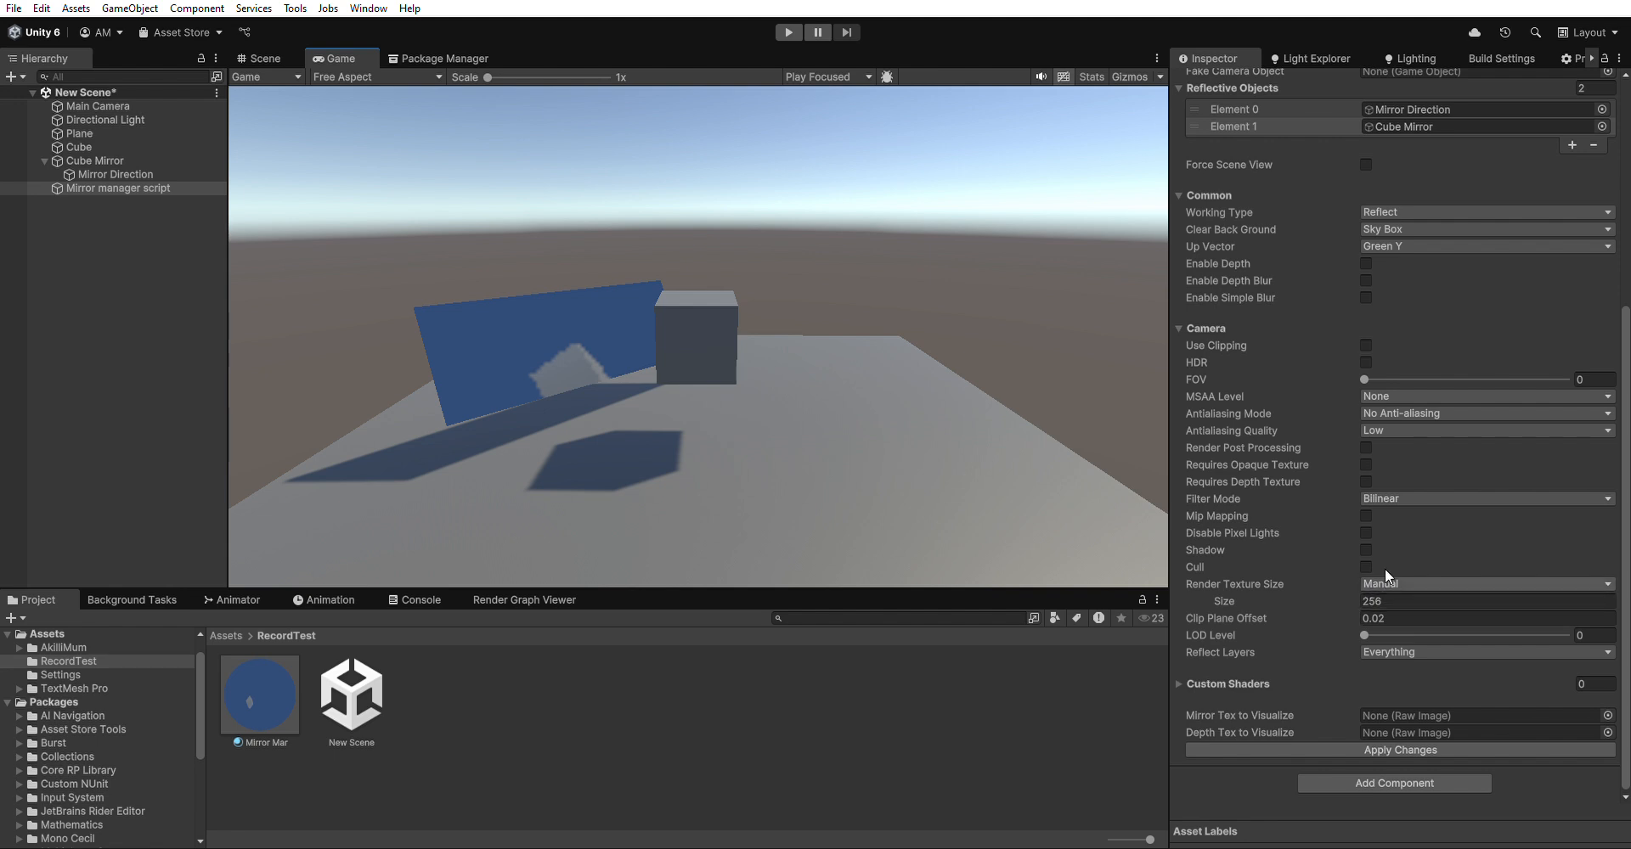
- Apply a Full Render Texture Size in the Mirror Manager, test the mirror in Play mode and stop playback
click(1403, 641)
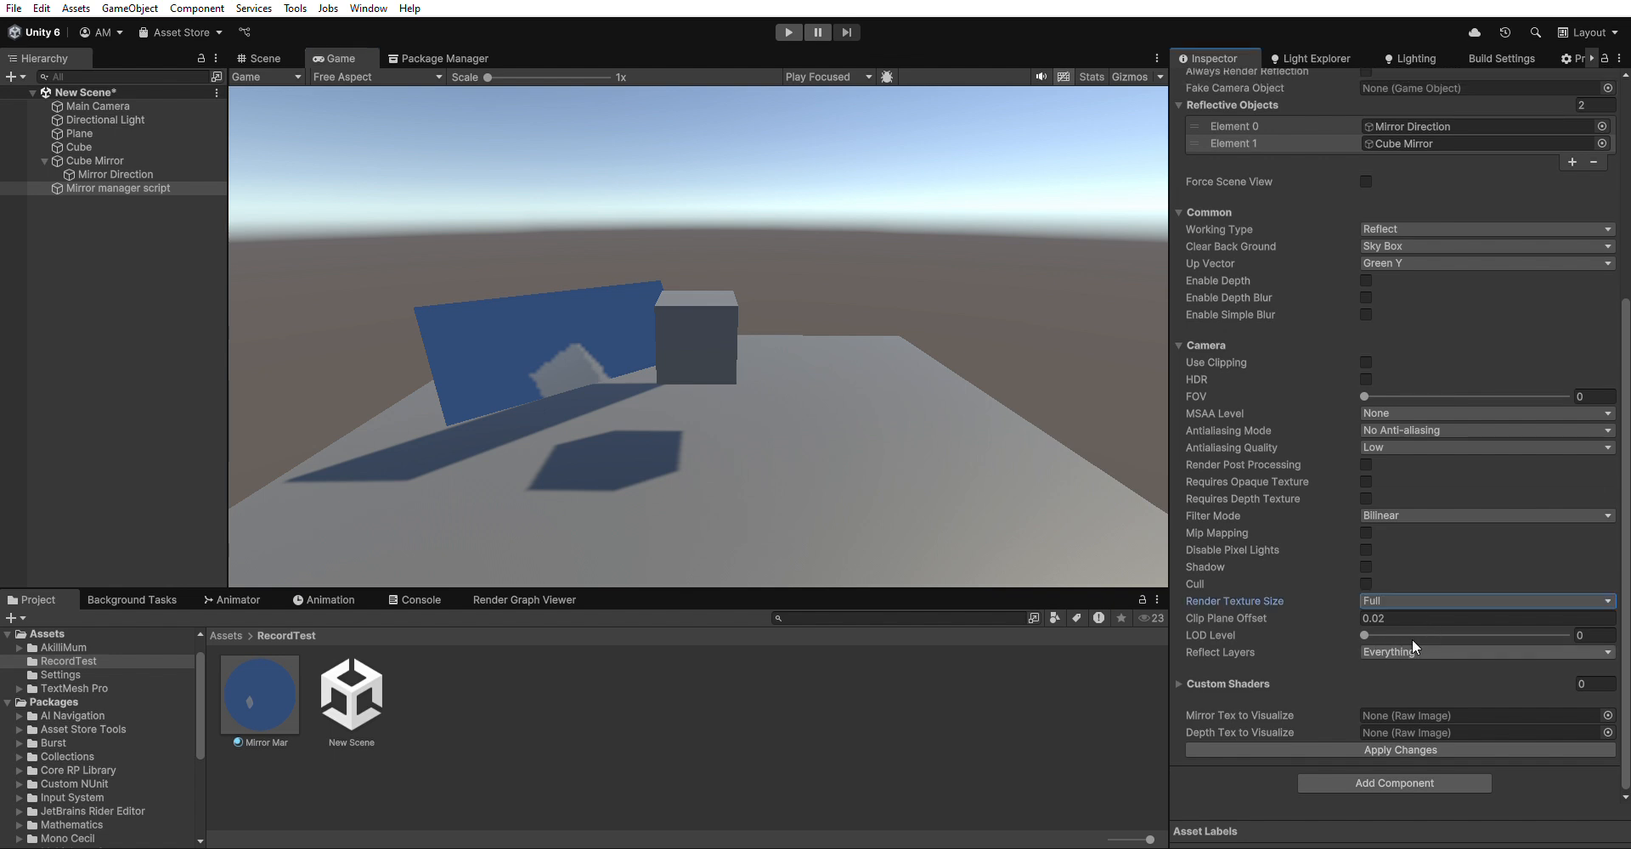
click(1367, 749)
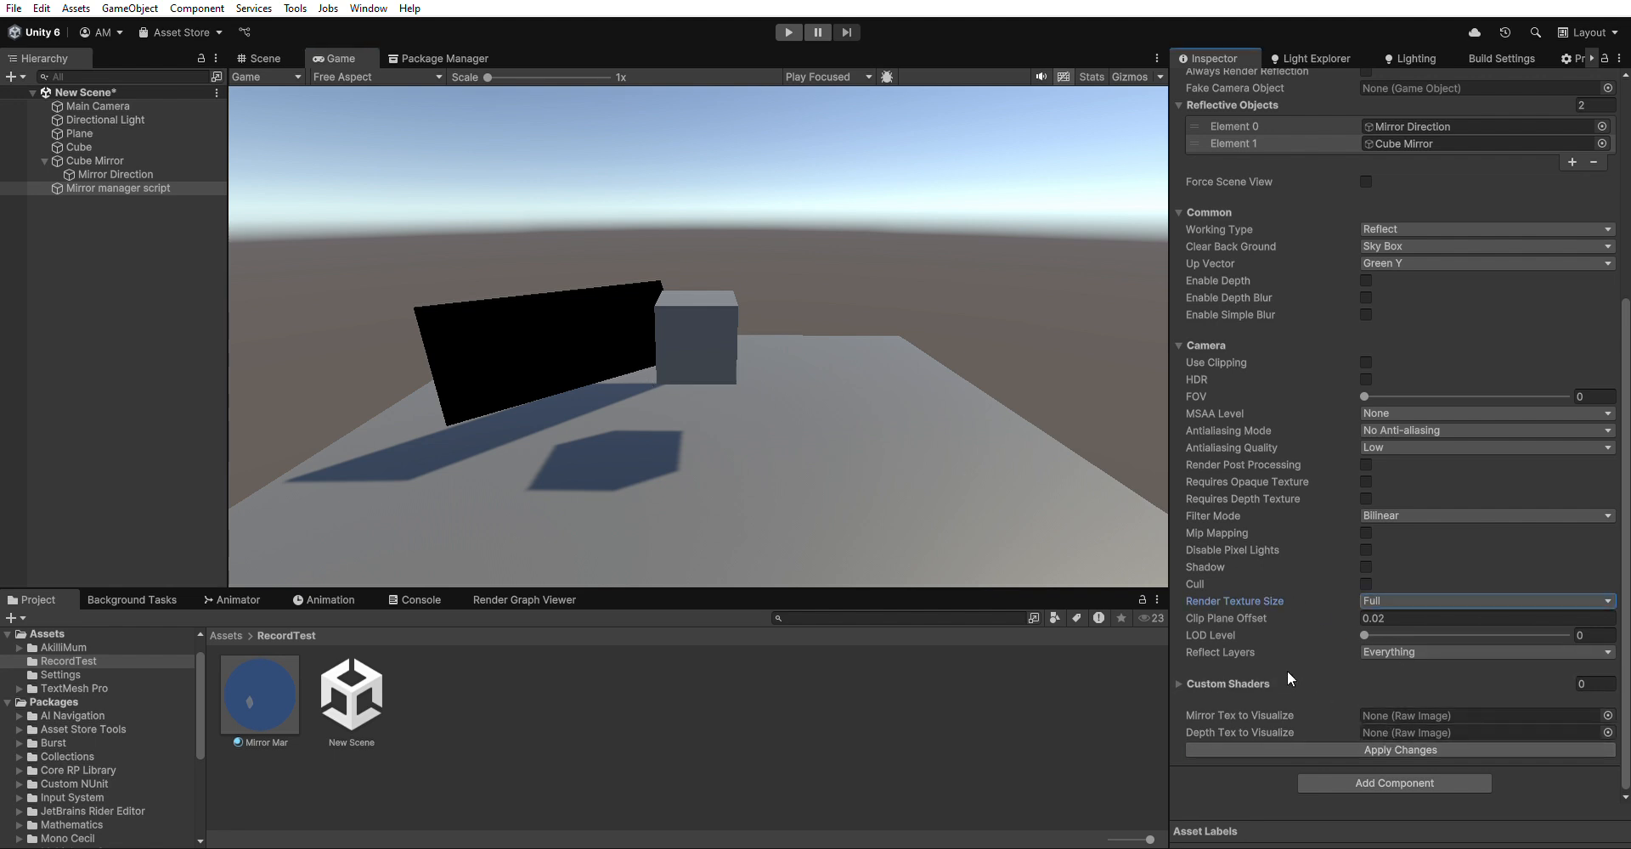
click(803, 383)
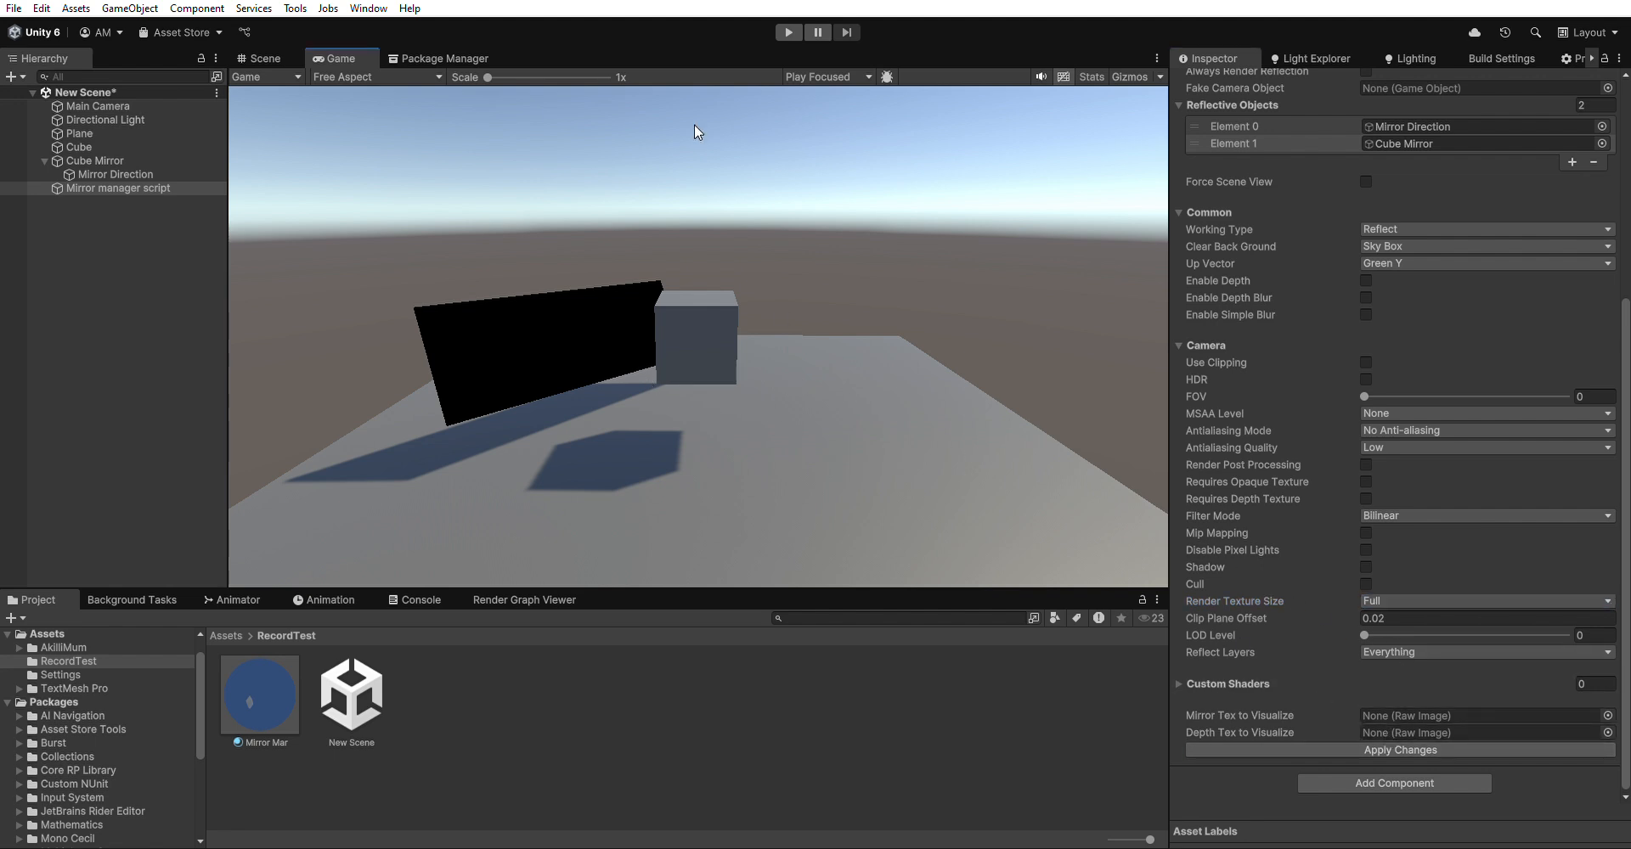
click(788, 31)
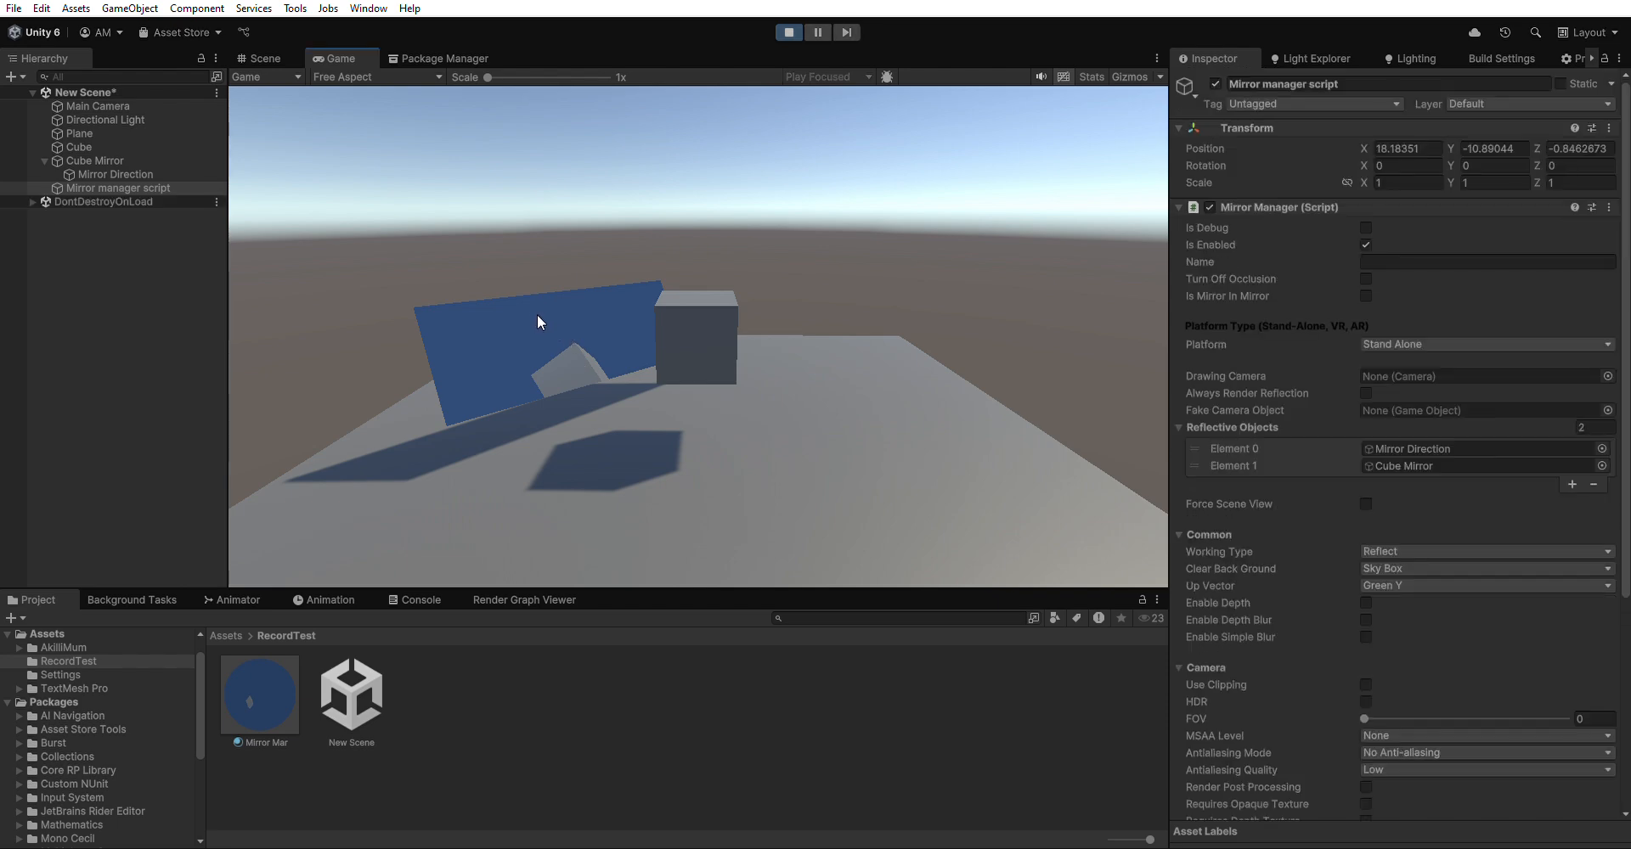
click(787, 27)
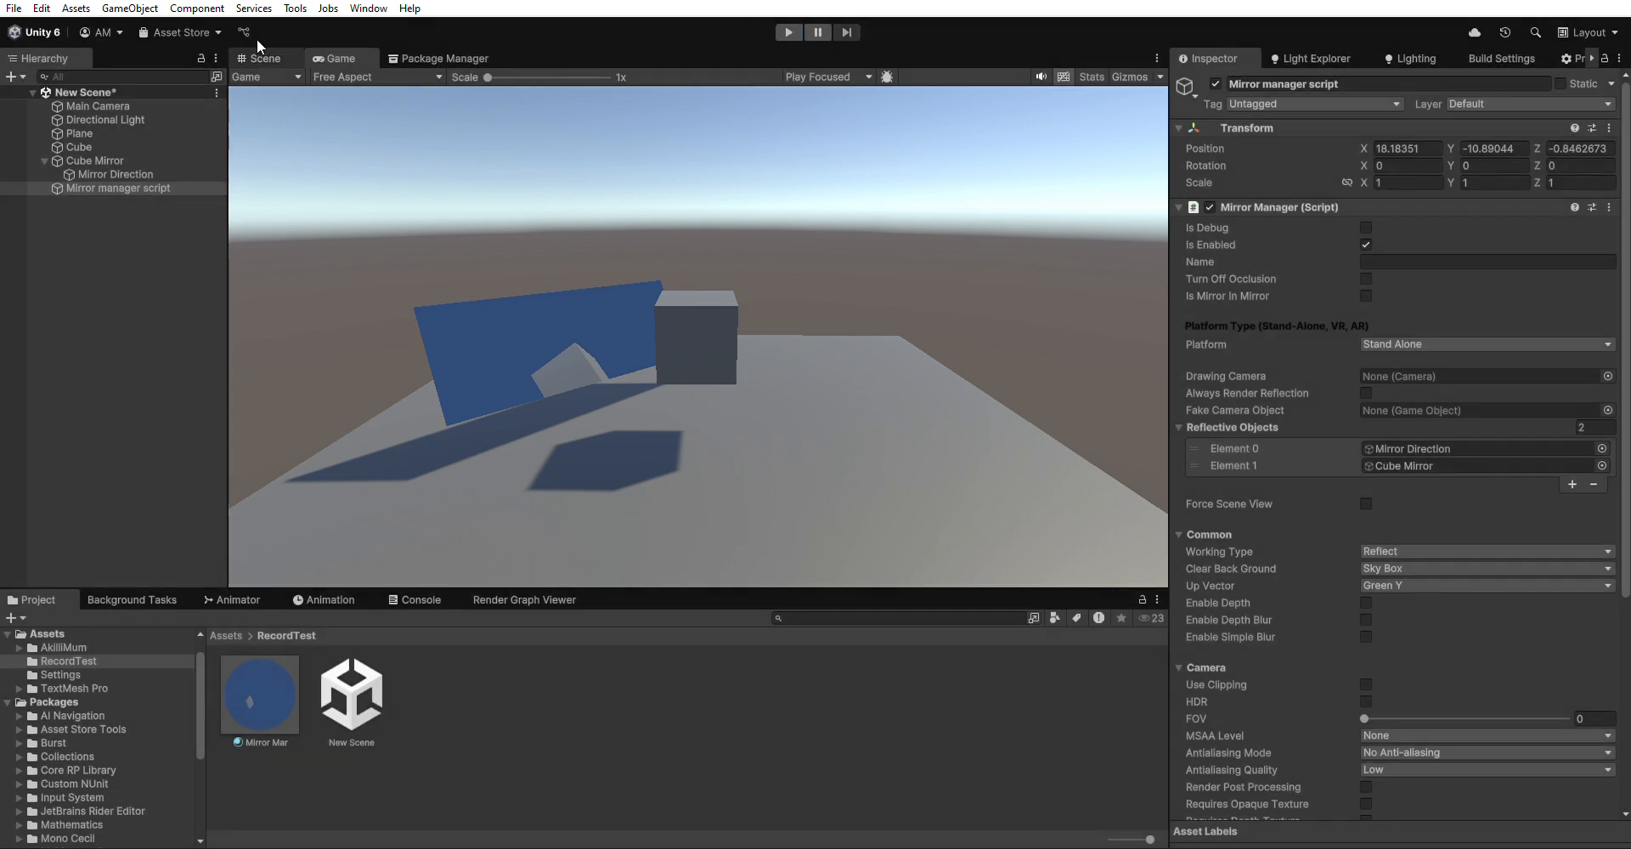
- Rotate Cube Mirror in the scene to stand nearly upright, at about -1.1, 42.8, -2.0 degrees
click(116, 174)
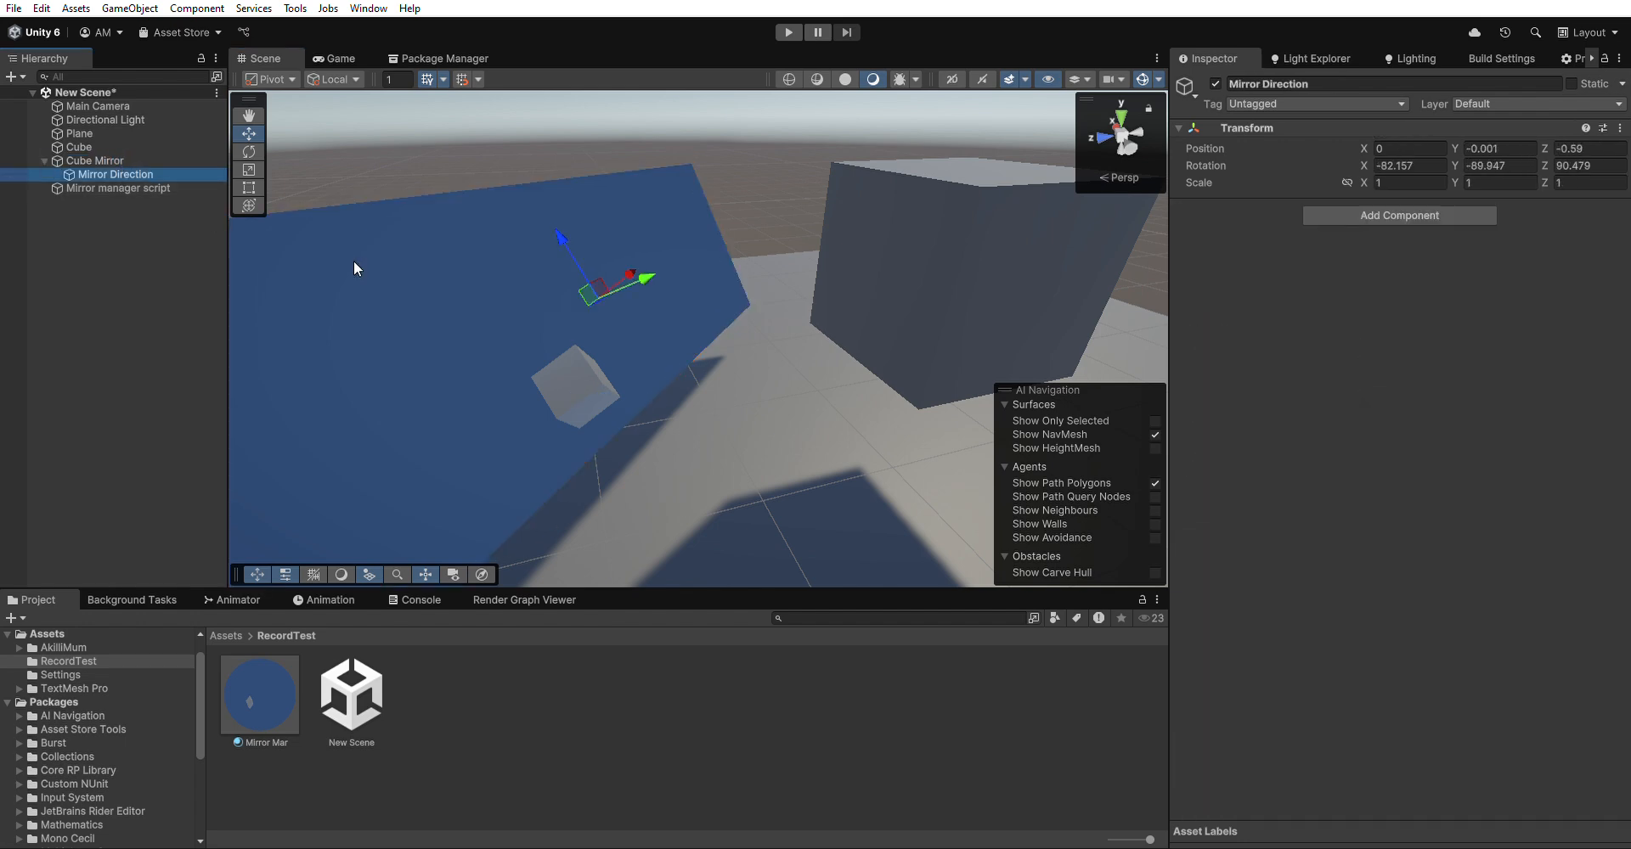
click(87, 160)
key(e)
drag(610, 222, 647, 270)
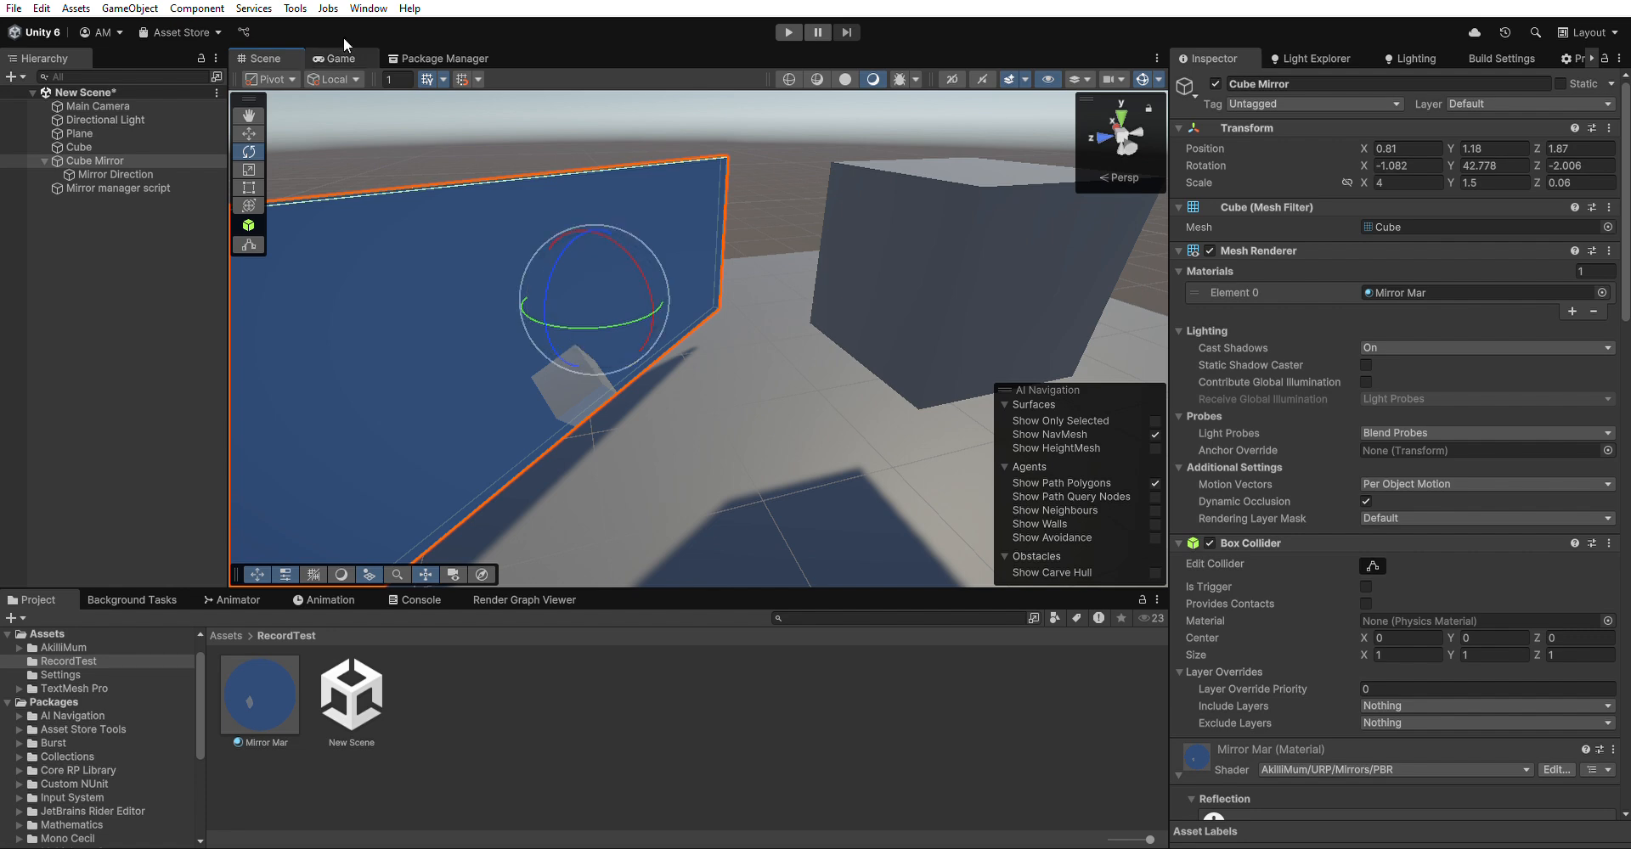
- While watching the Game view, adjust Cube Mirror's rotation to about 3.08 degrees on X and 34.06 degrees on Y
click(340, 53)
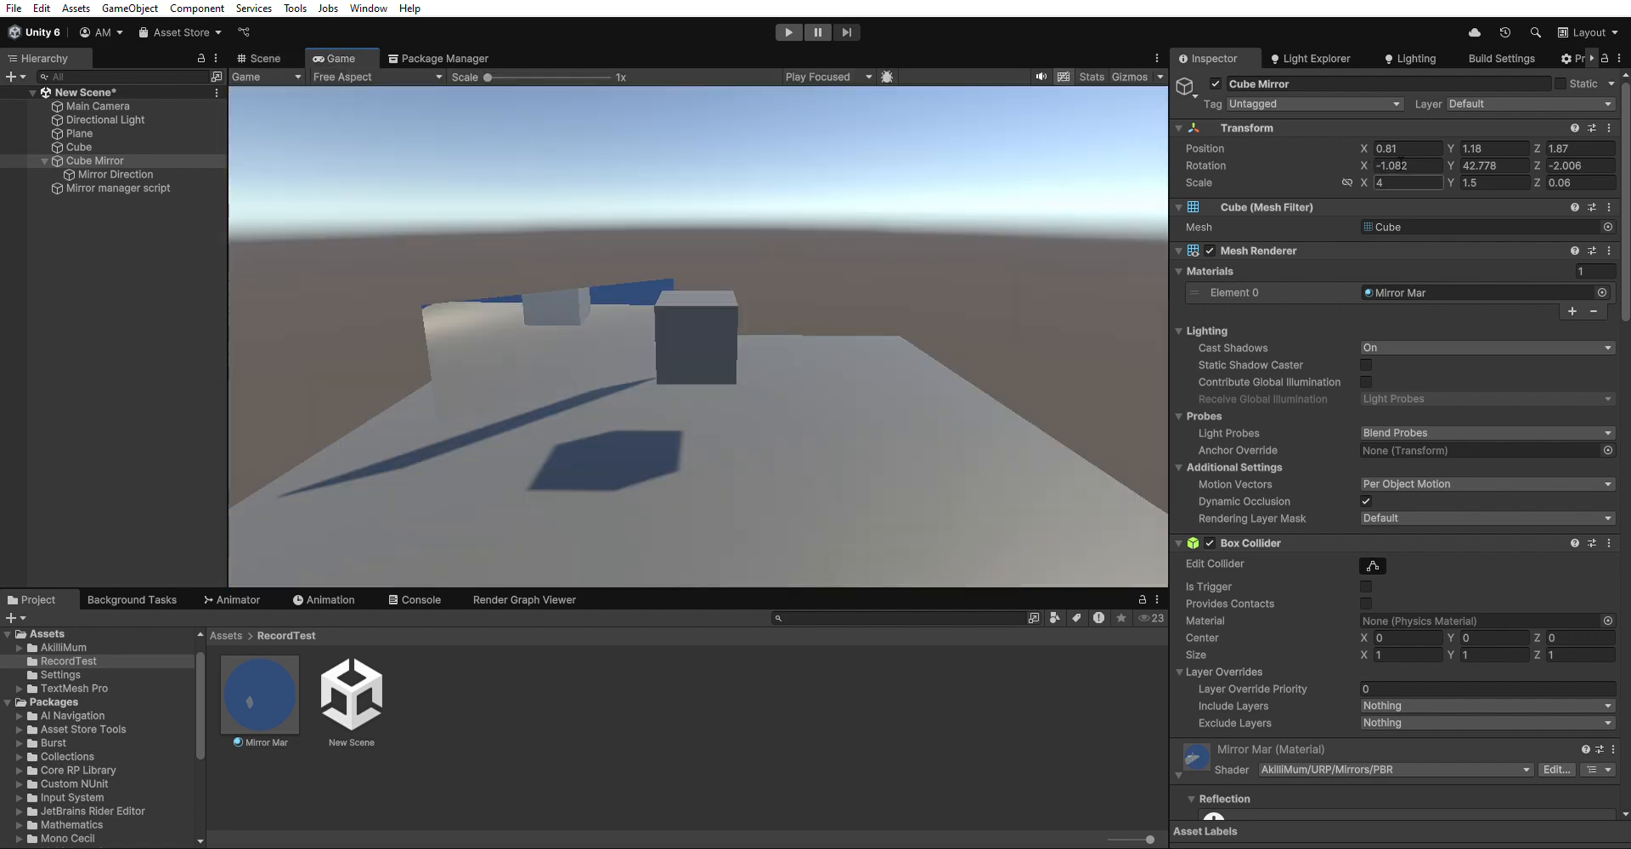
drag(1452, 164, 1176, 183)
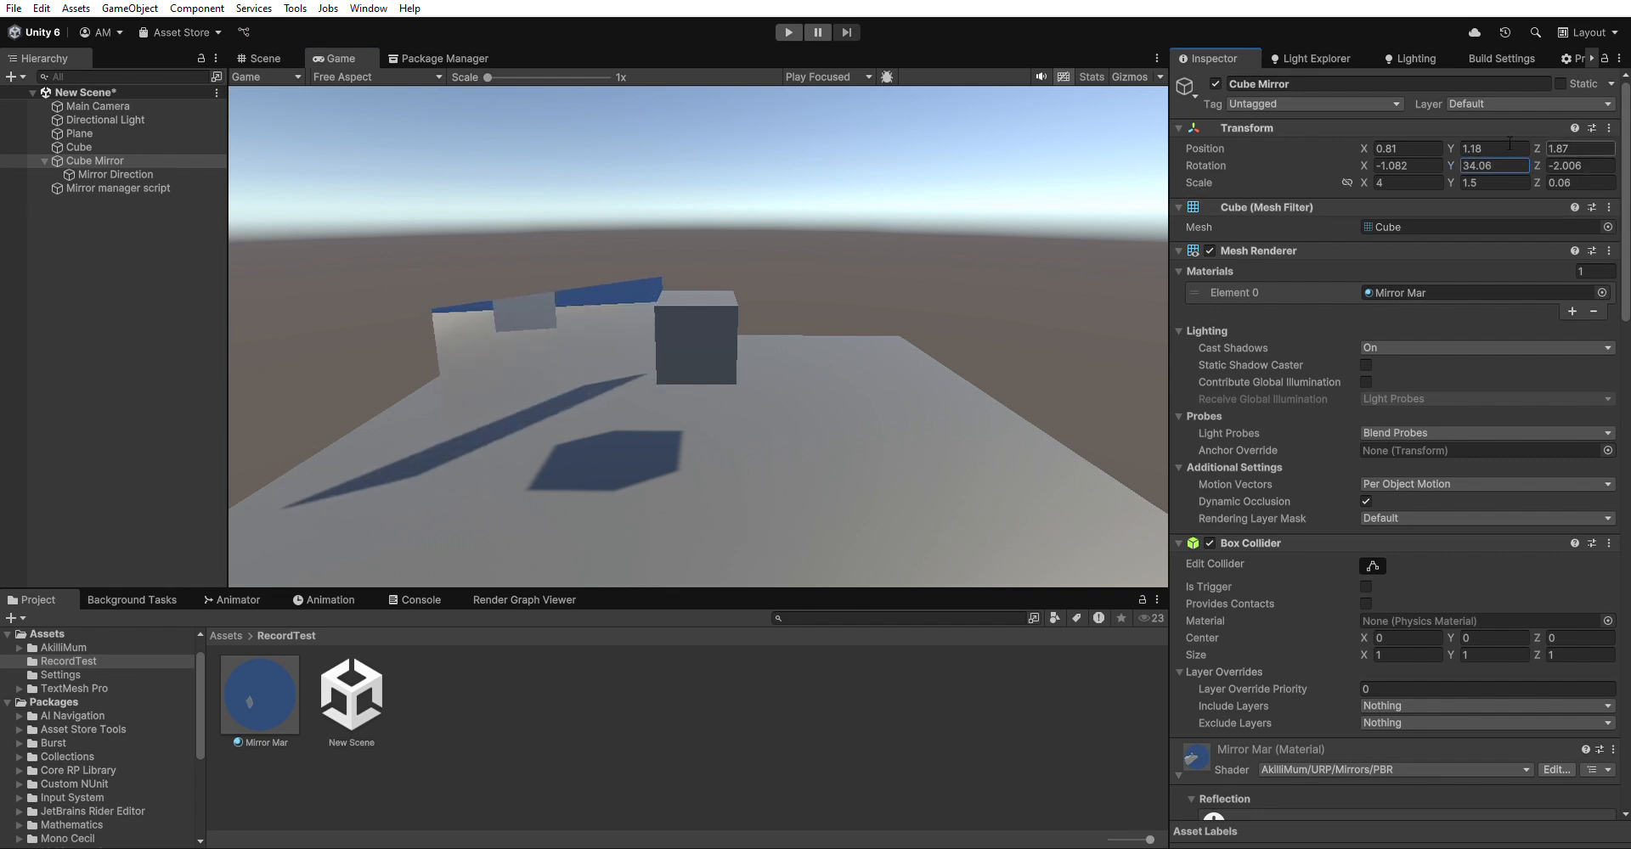
drag(1450, 148, 1510, 125)
key(ctrl+z)
drag(1365, 165, 1487, 99)
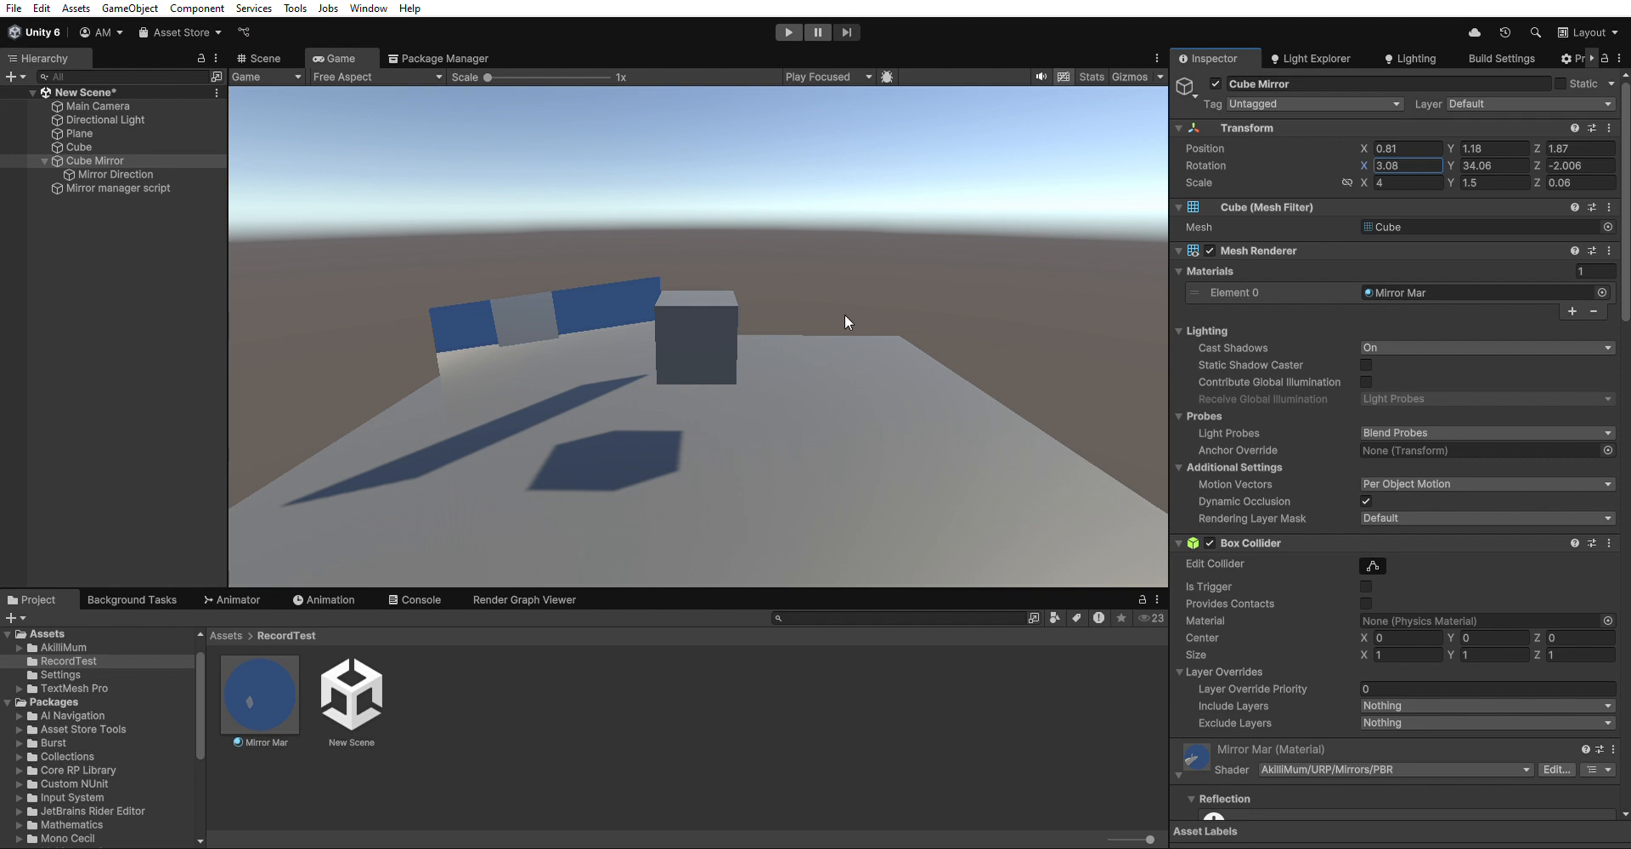
- Review the Mirror Manager's Common and Camera settings, including Filter Mode, alongside the mirror's reflection in the Game view
click(102, 187)
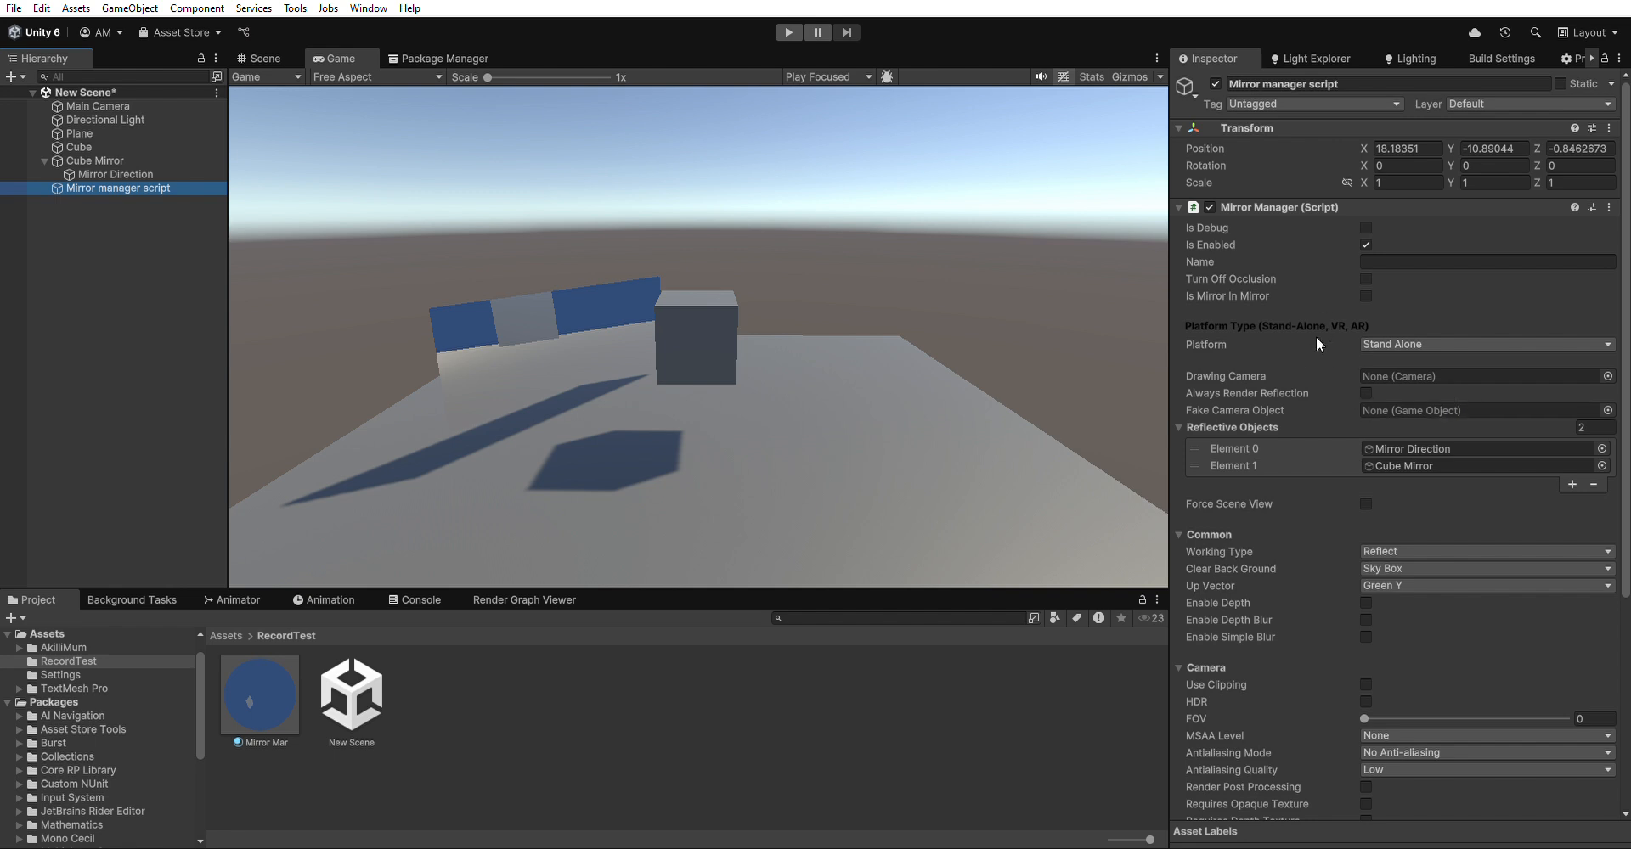
scroll(1351, 374, down, 5)
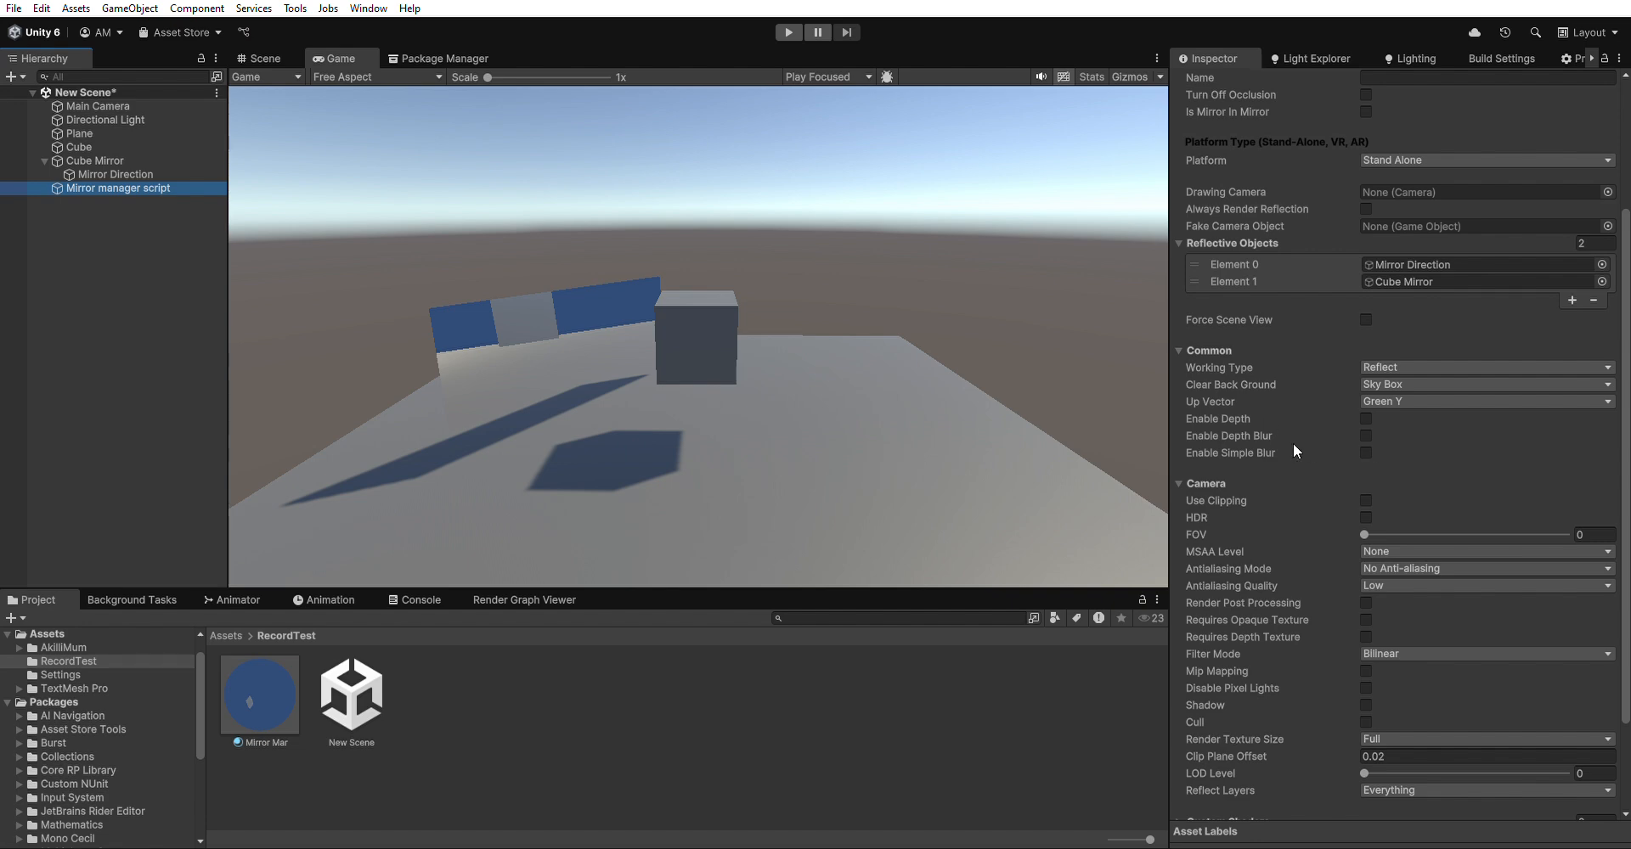
scroll(1294, 450, down, 3)
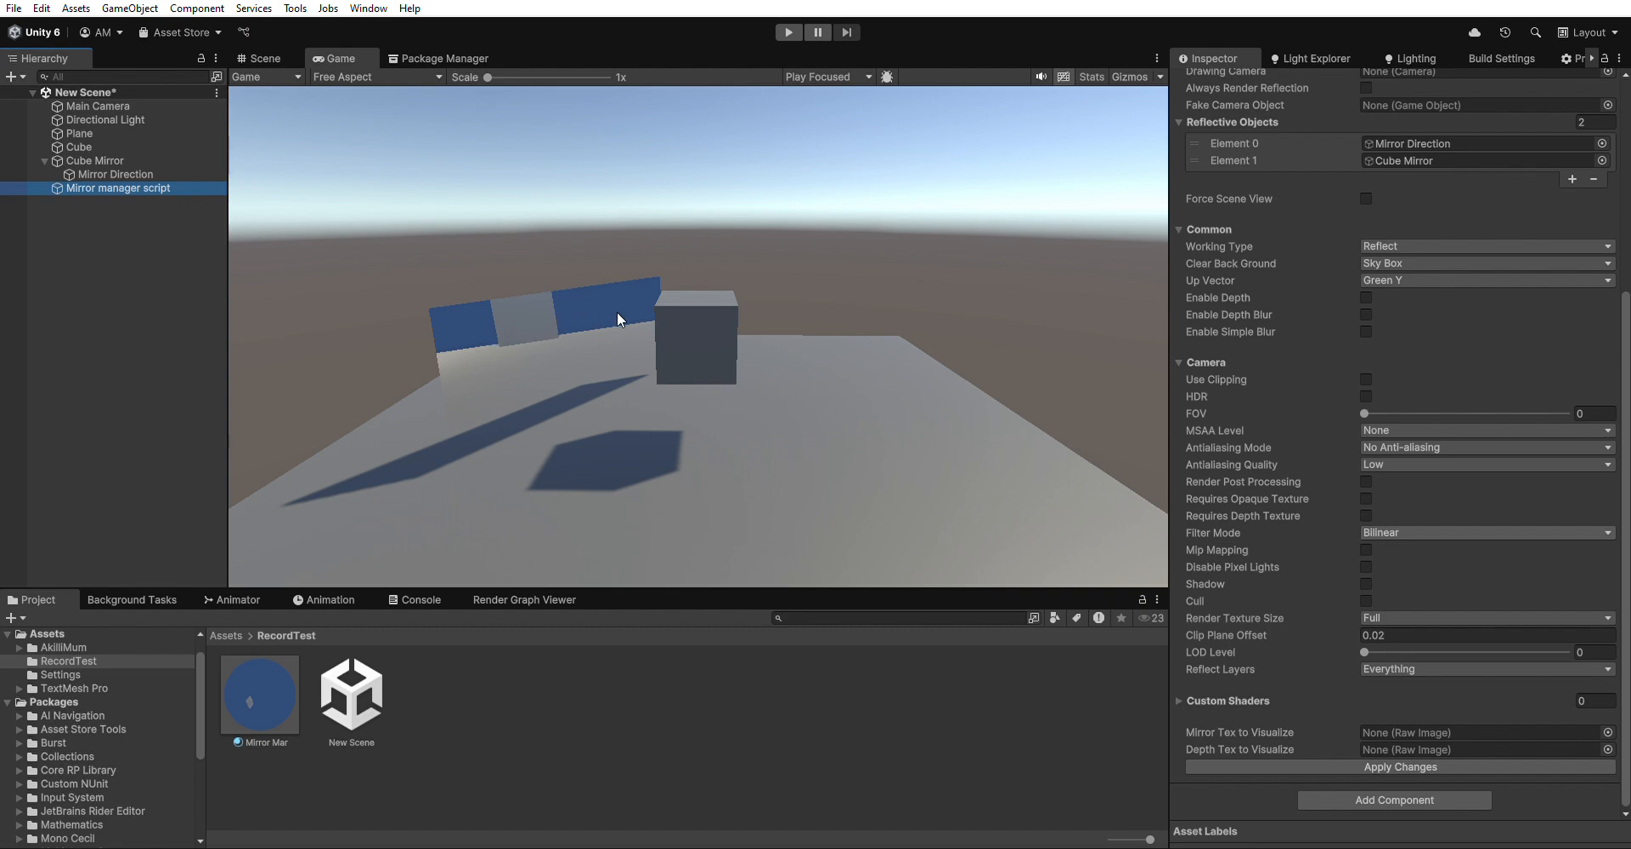
click(1274, 527)
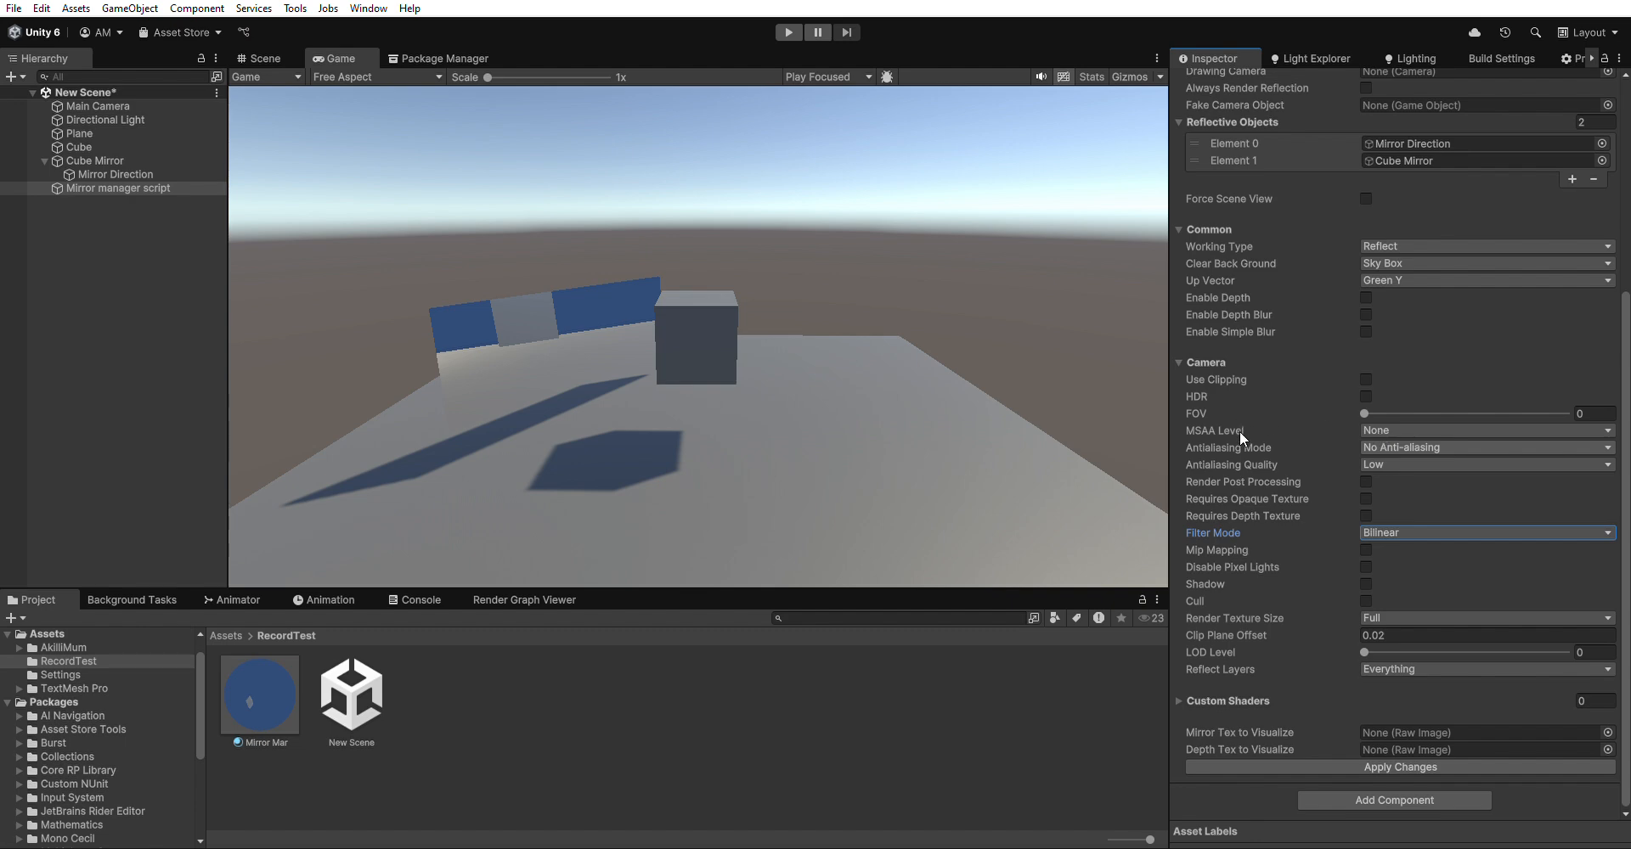
click(543, 323)
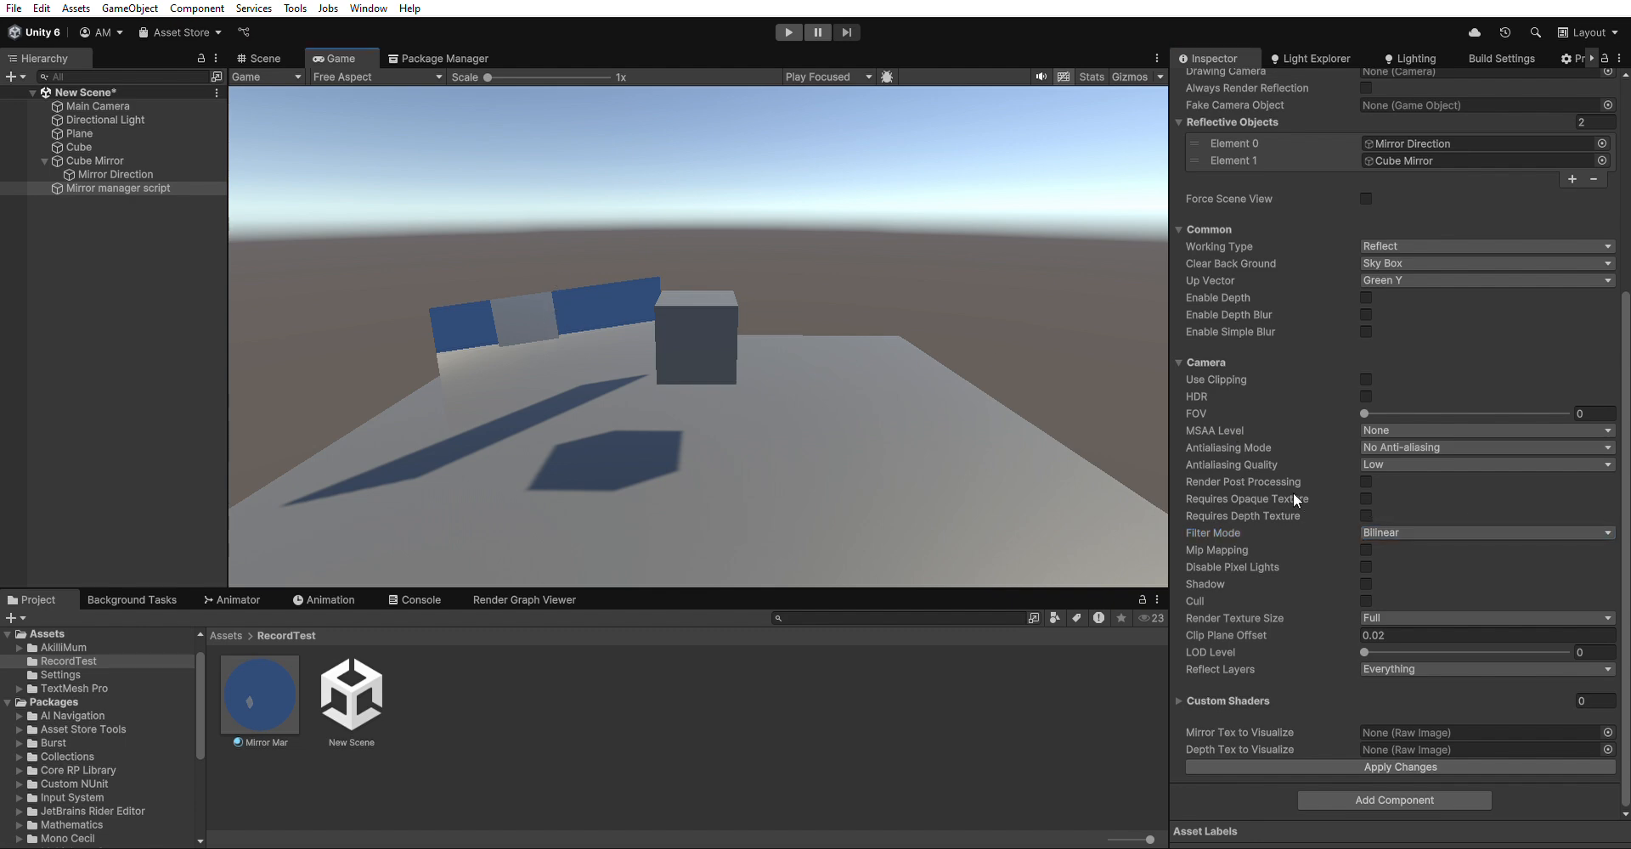